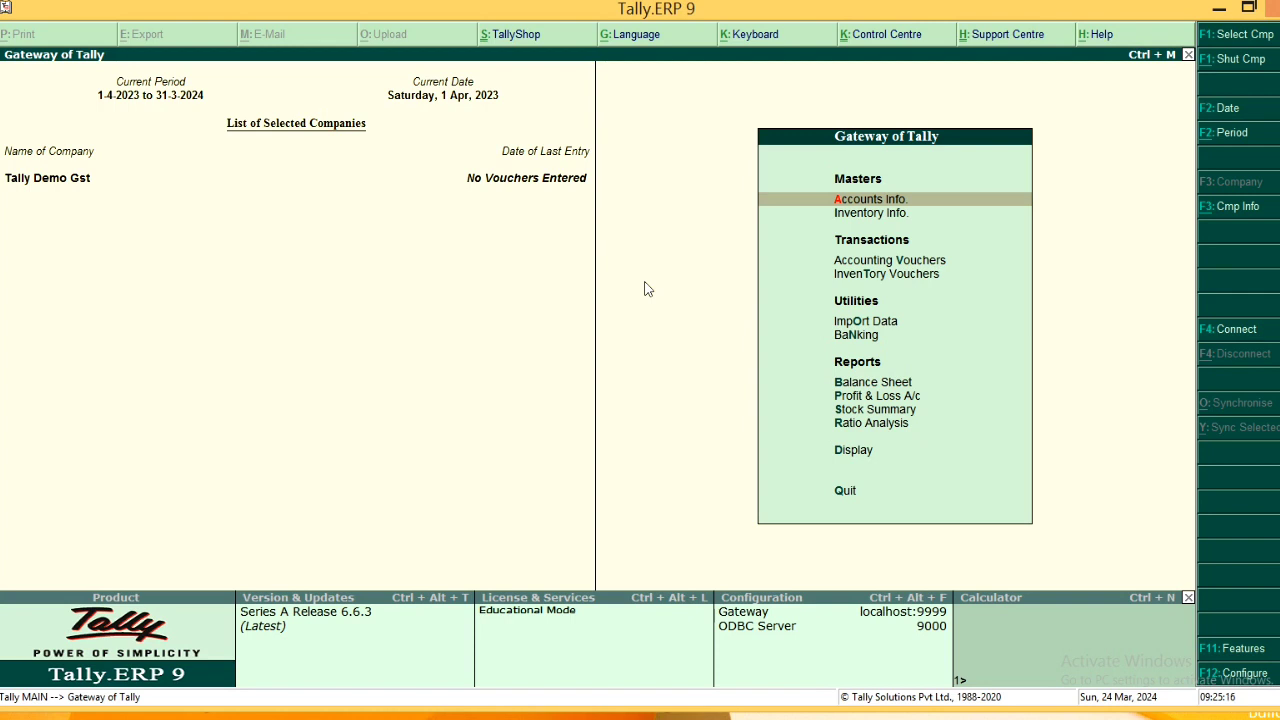
Step: Enable Goods and Services Tax in the company's statutory and taxation features and open its GST details for altering
key(F11)
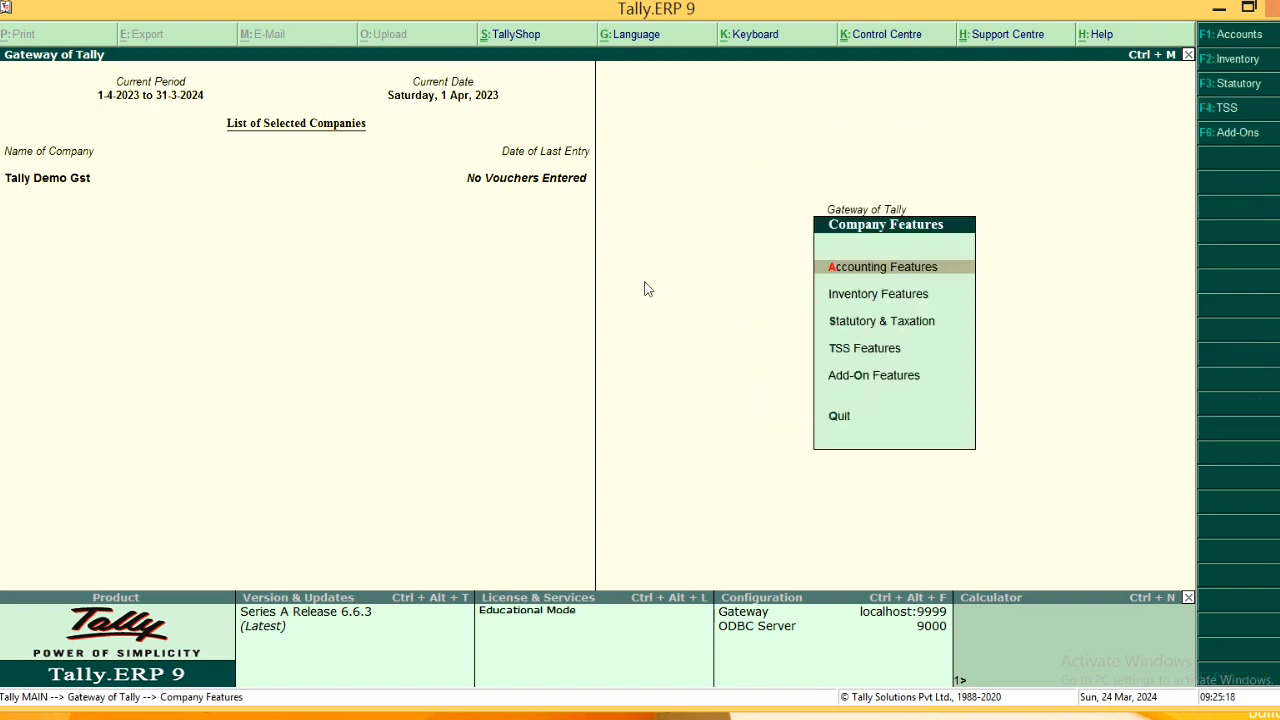
key(F3)
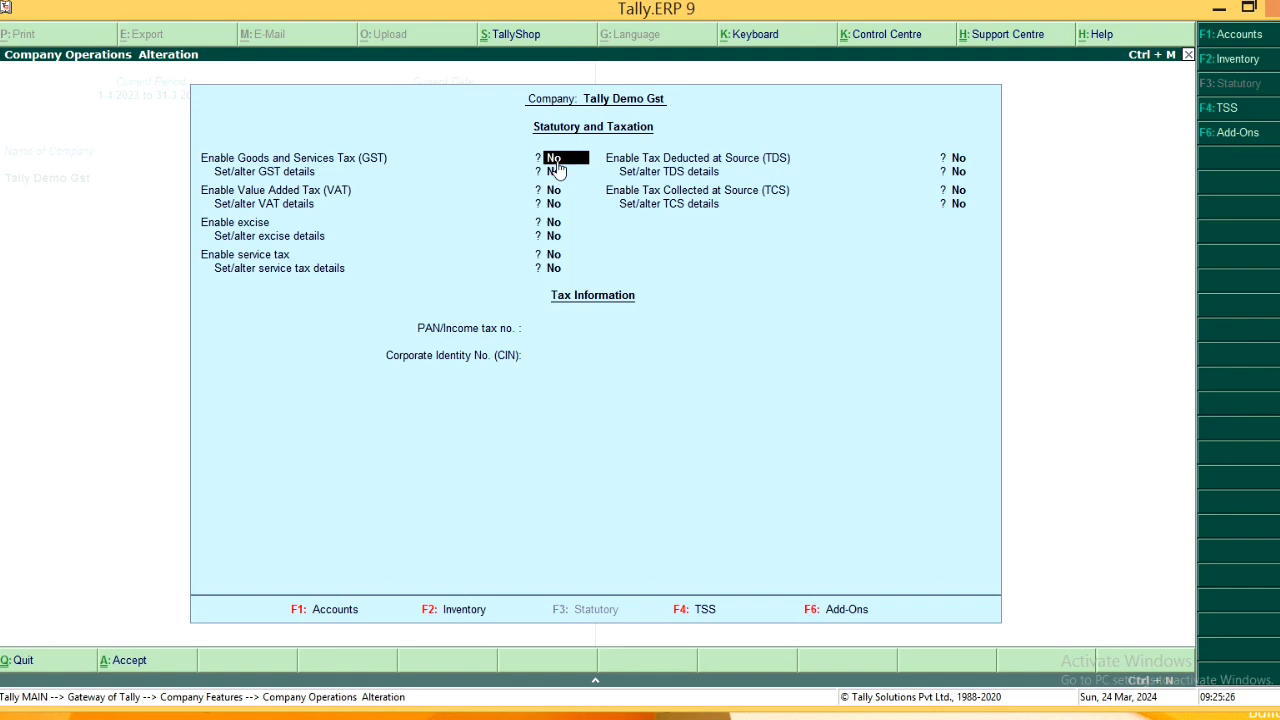
text(y)
key(Return)
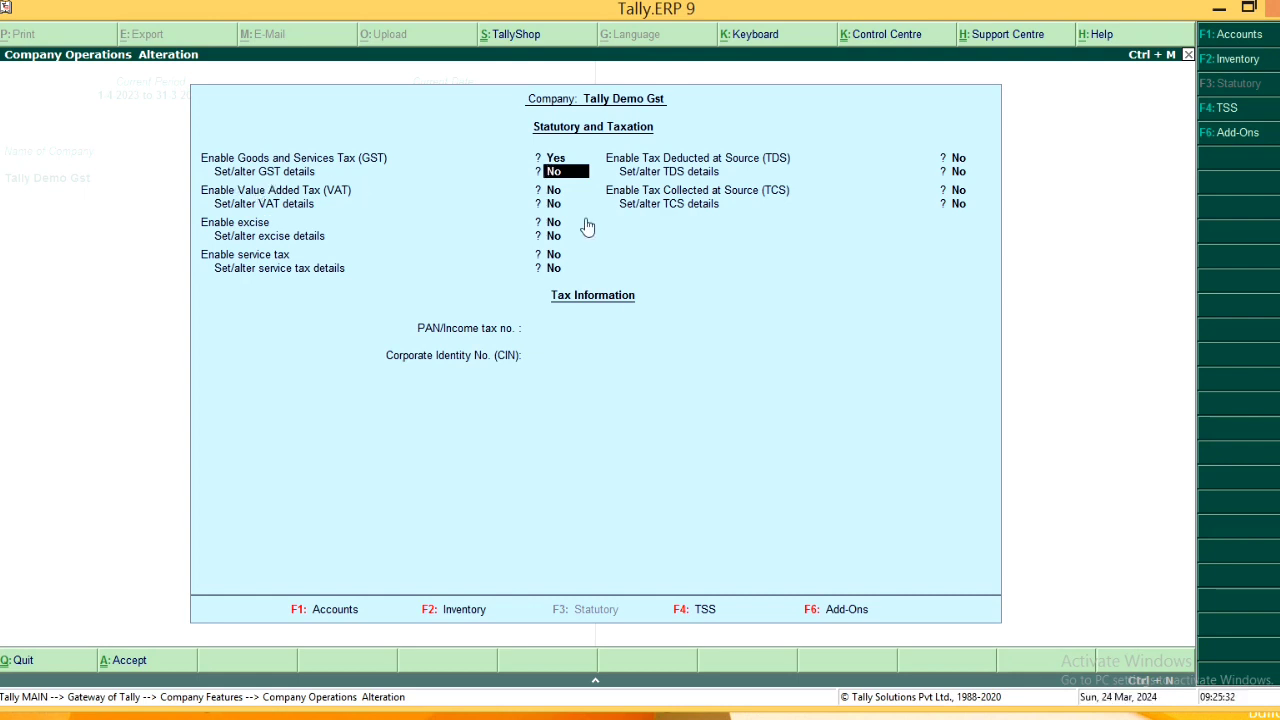
text(y)
key(Return)
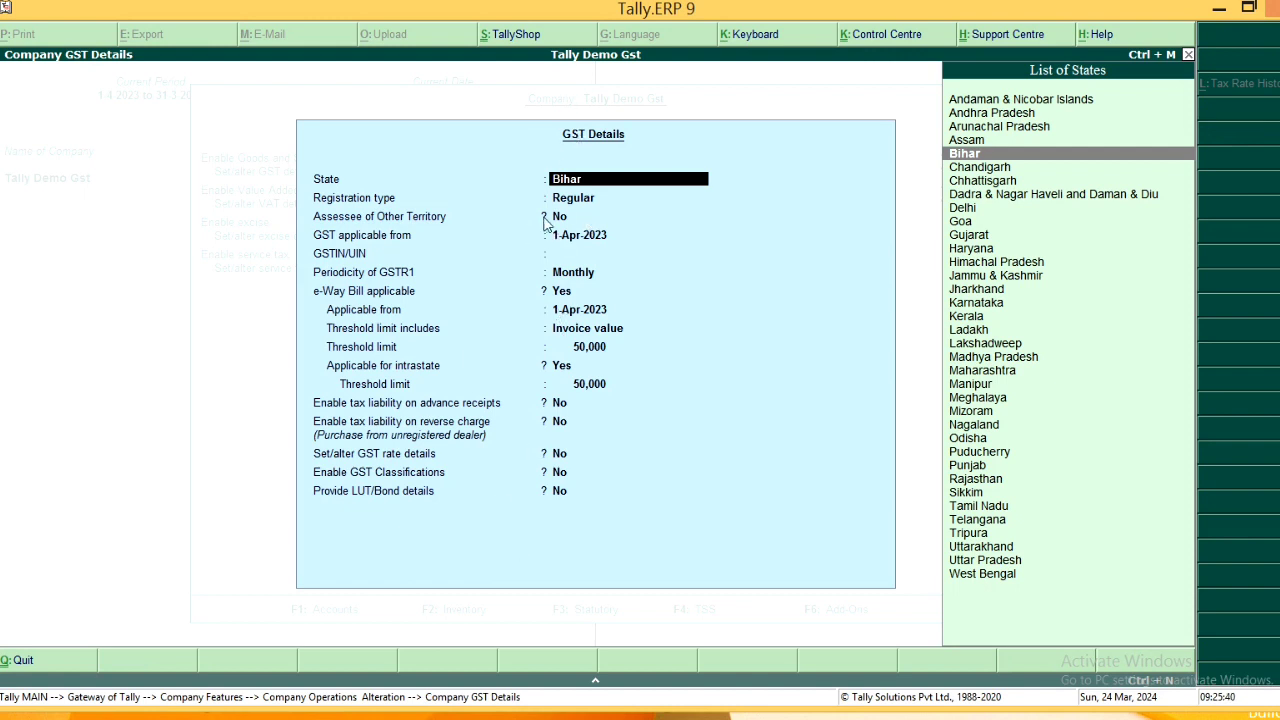
Step: Keep Bihar as the state, Regular registration and No for other territory, and set GST applicable from 1-Jul-2017
key(Return)
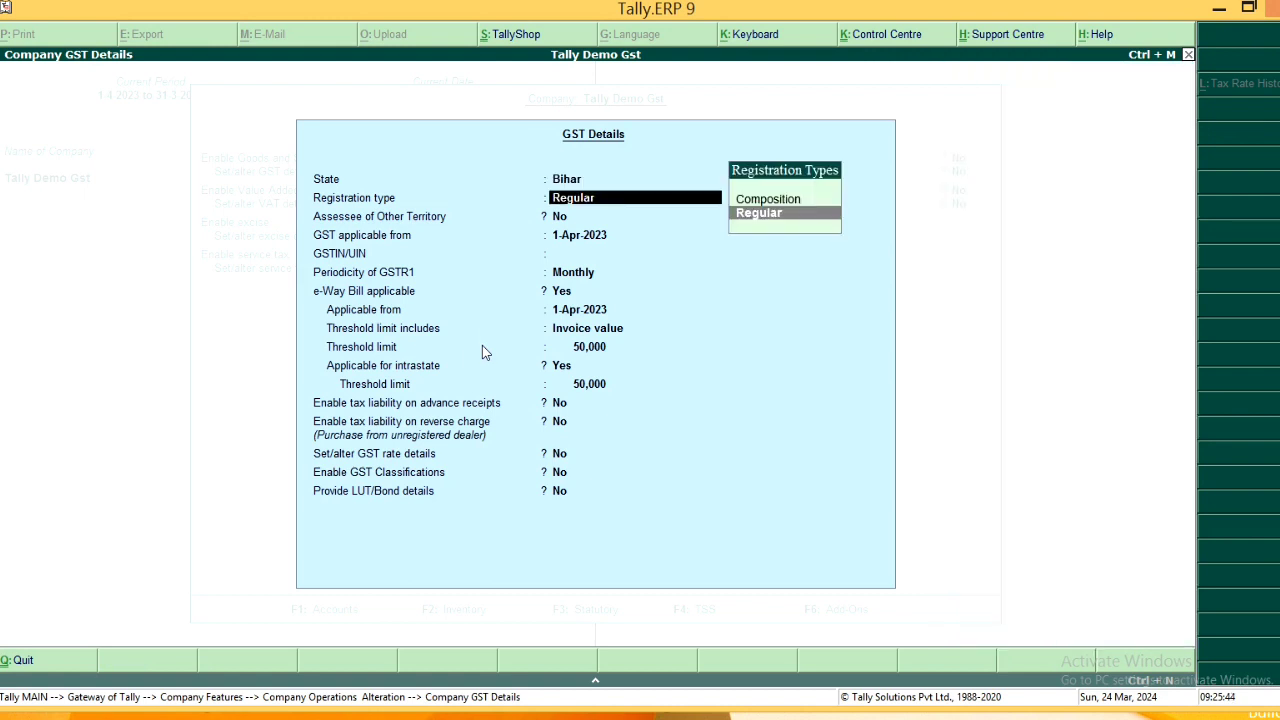
key(Return)
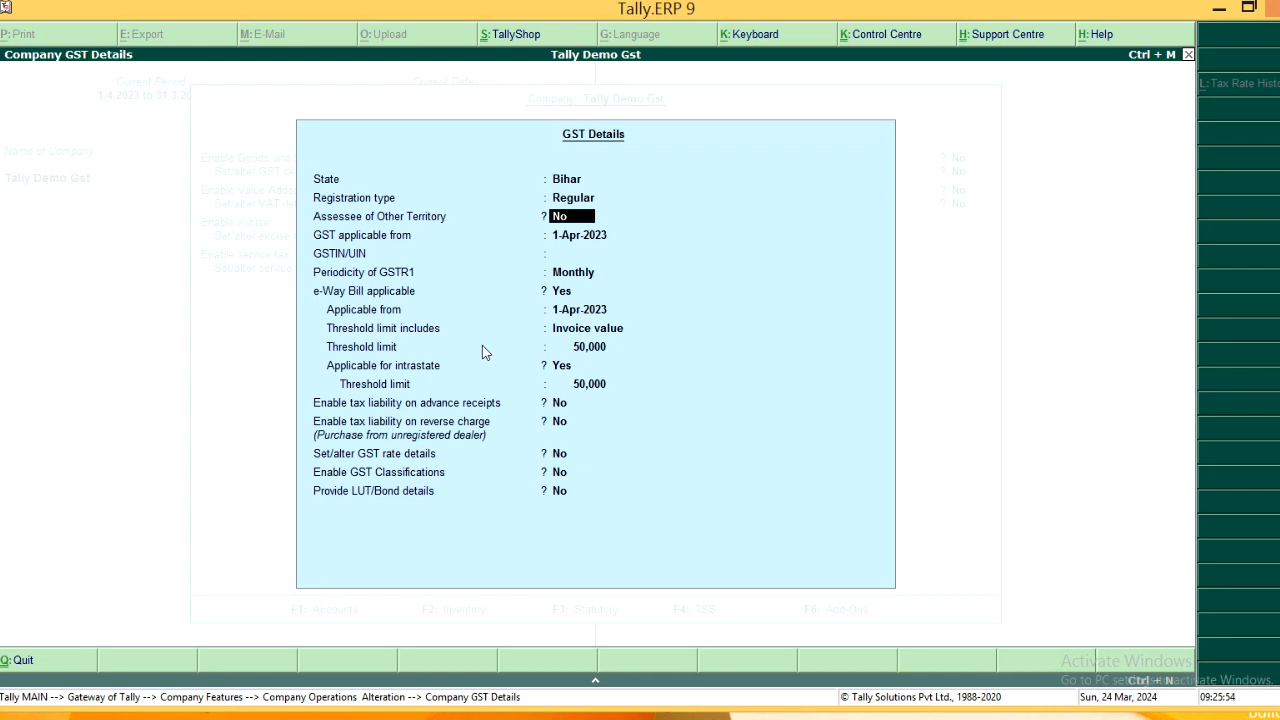
key(Return)
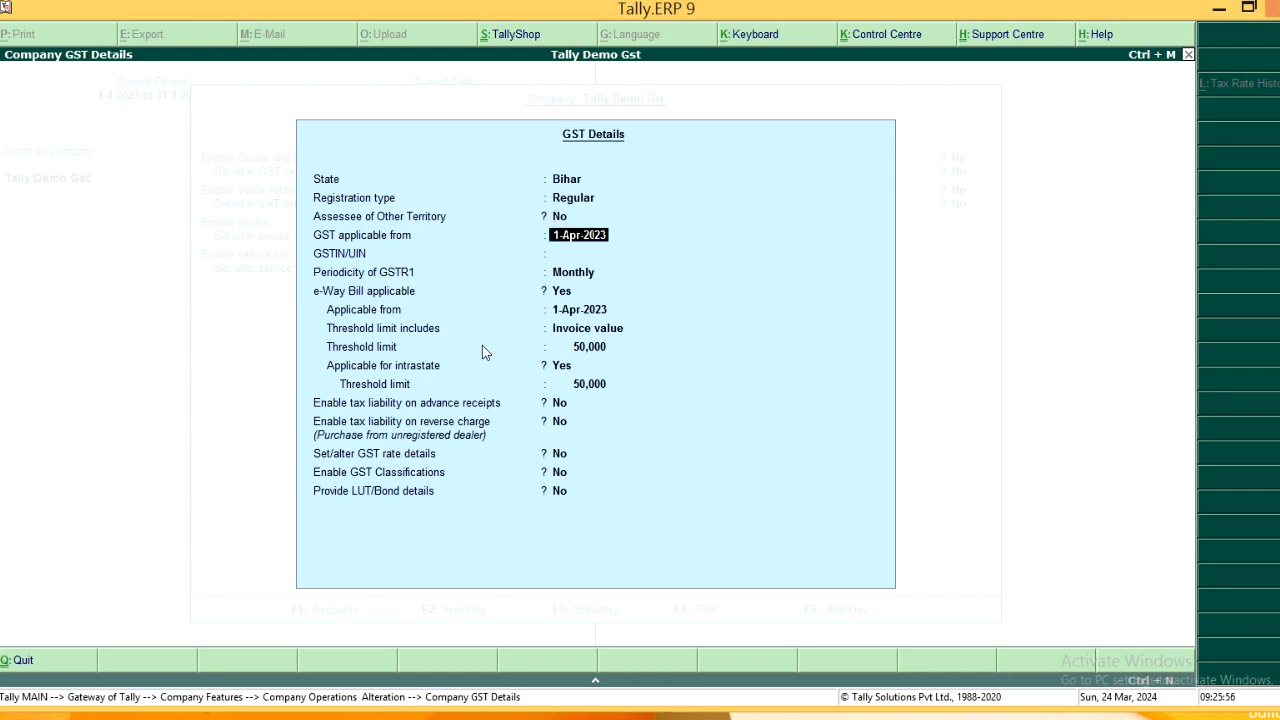
text(1 july 2017)
key(Return)
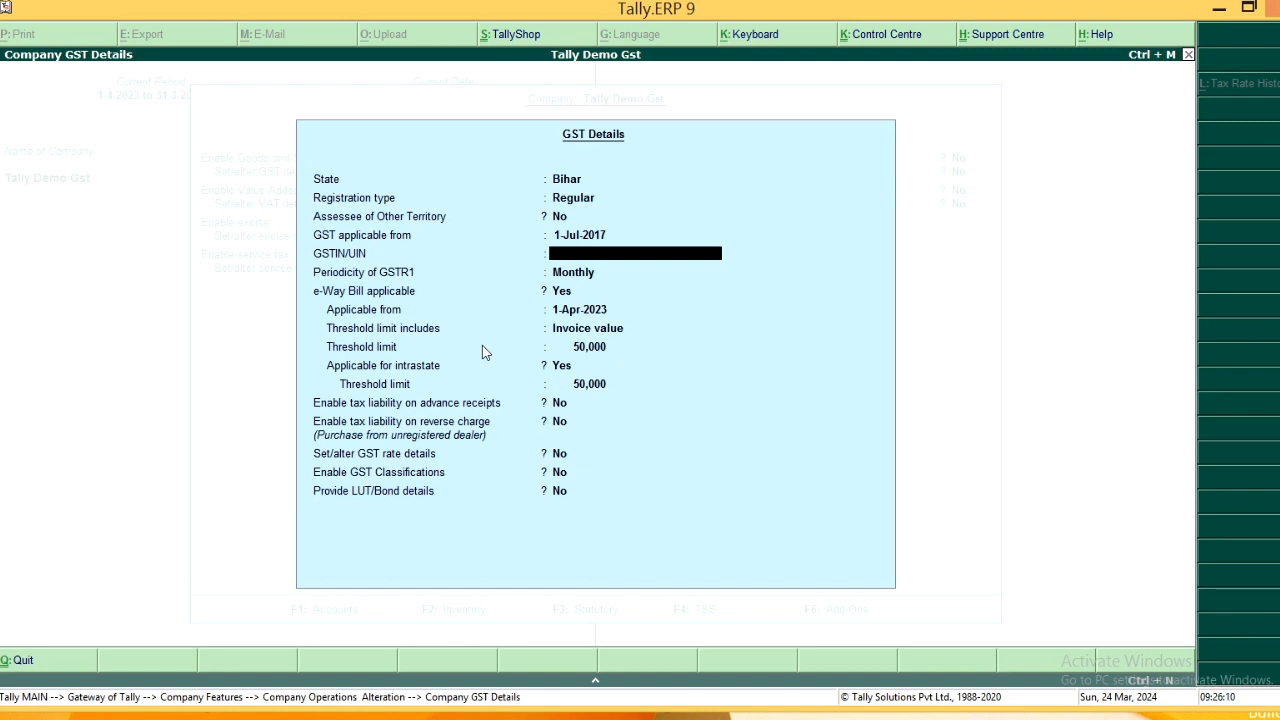
Step: Enter the company's GSTIN/UIN and keep the GSTR1 periodicity as Monthly
text(10AAAAAZ156)
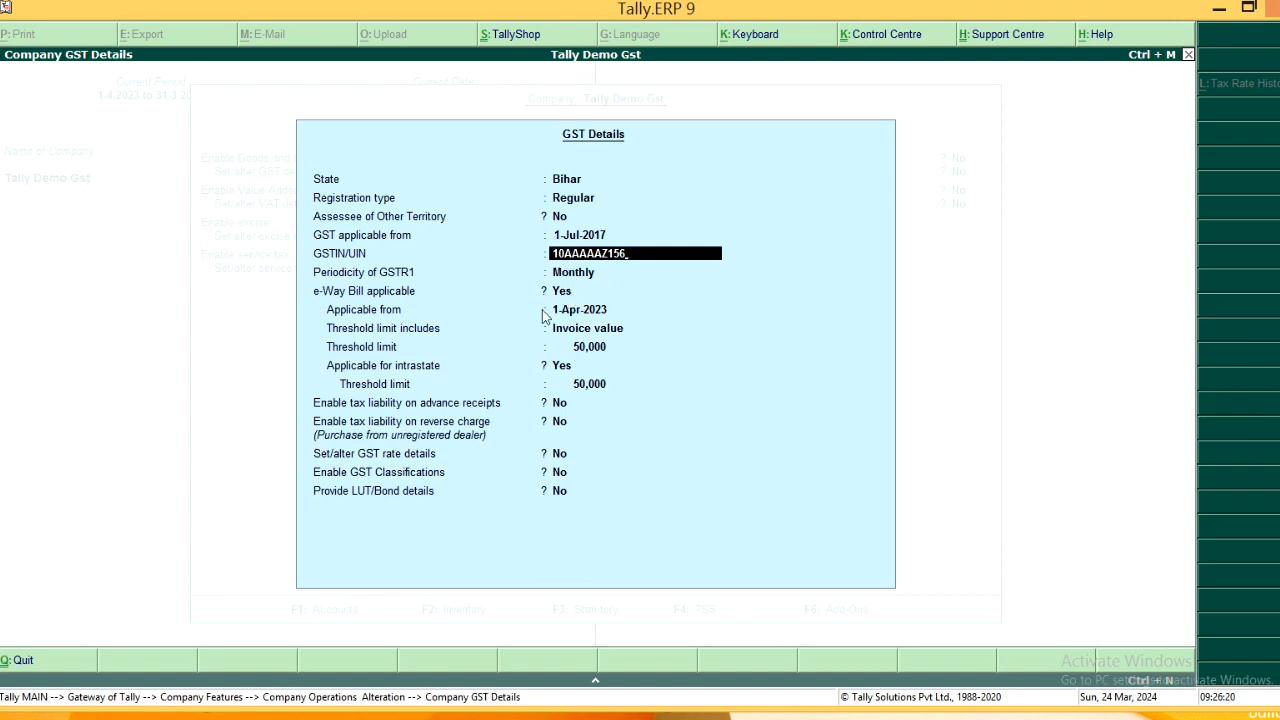
key(Return)
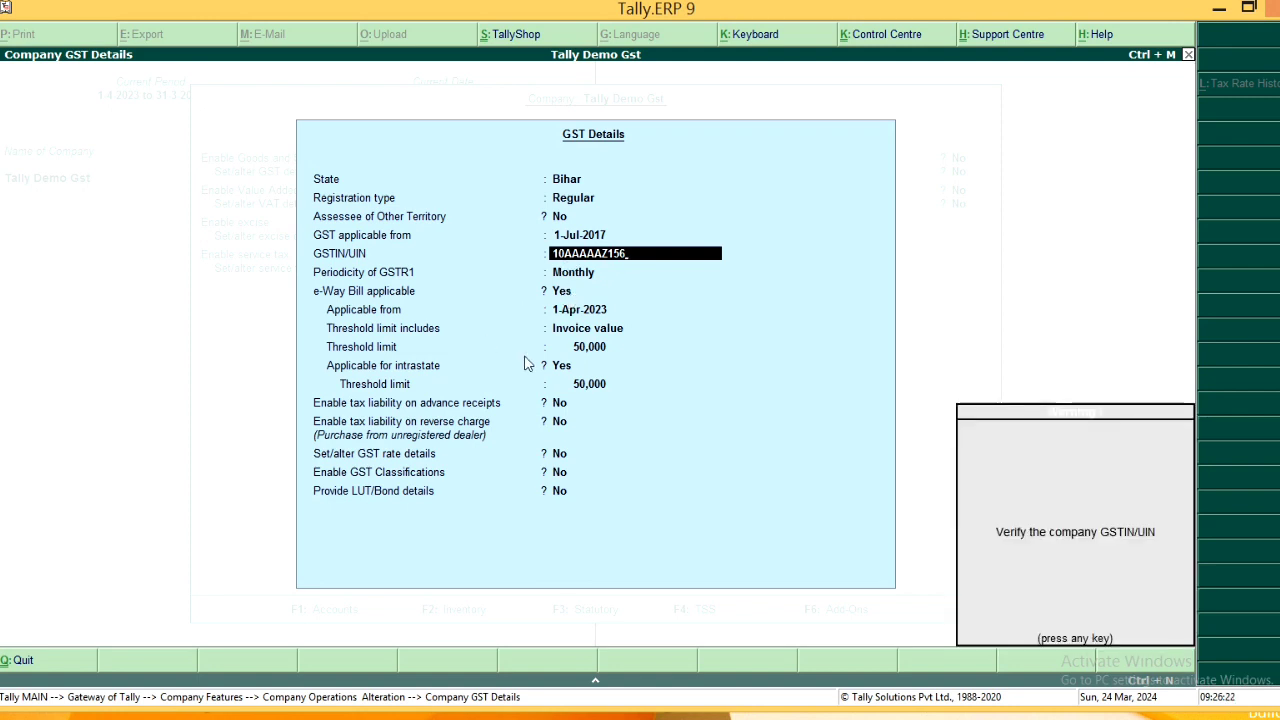
key(Return)
key(Return)
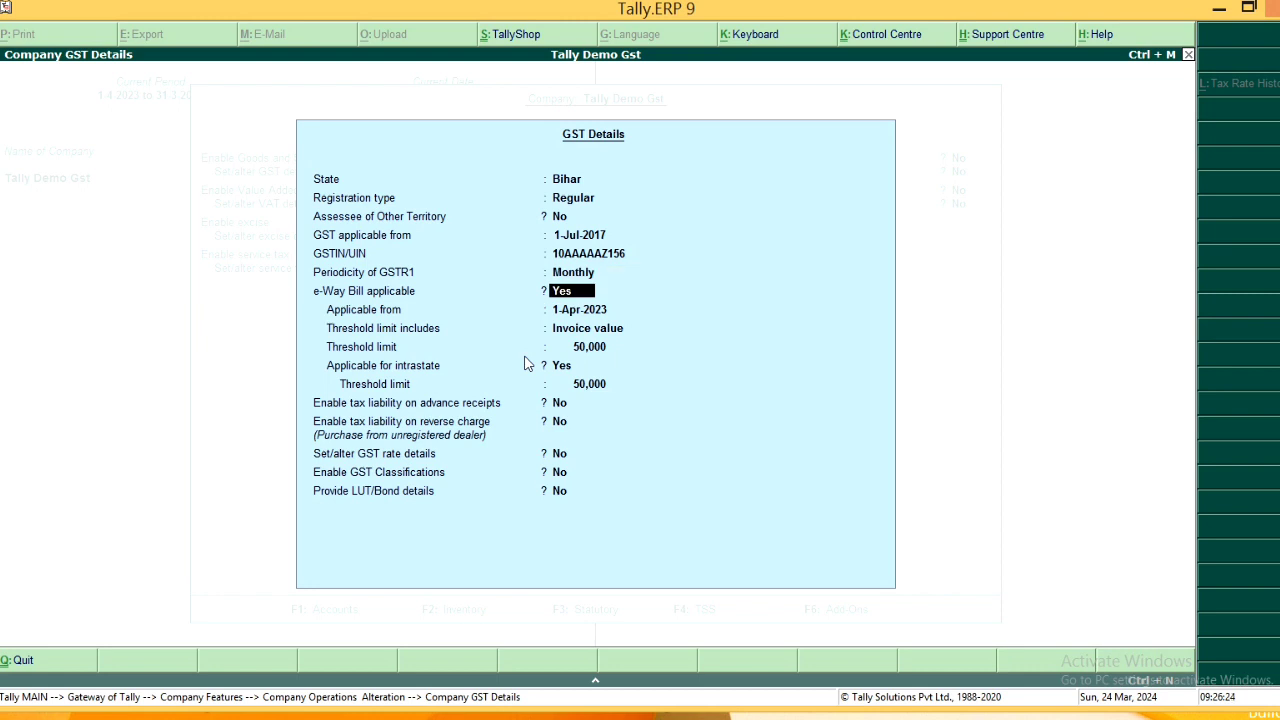
Step: Set e-Way Bill applicable to No, leave both tax liability options off, and set Set/alter GST rate details to Yes
key(n)
key(Return)
key(Return)
key(Return)
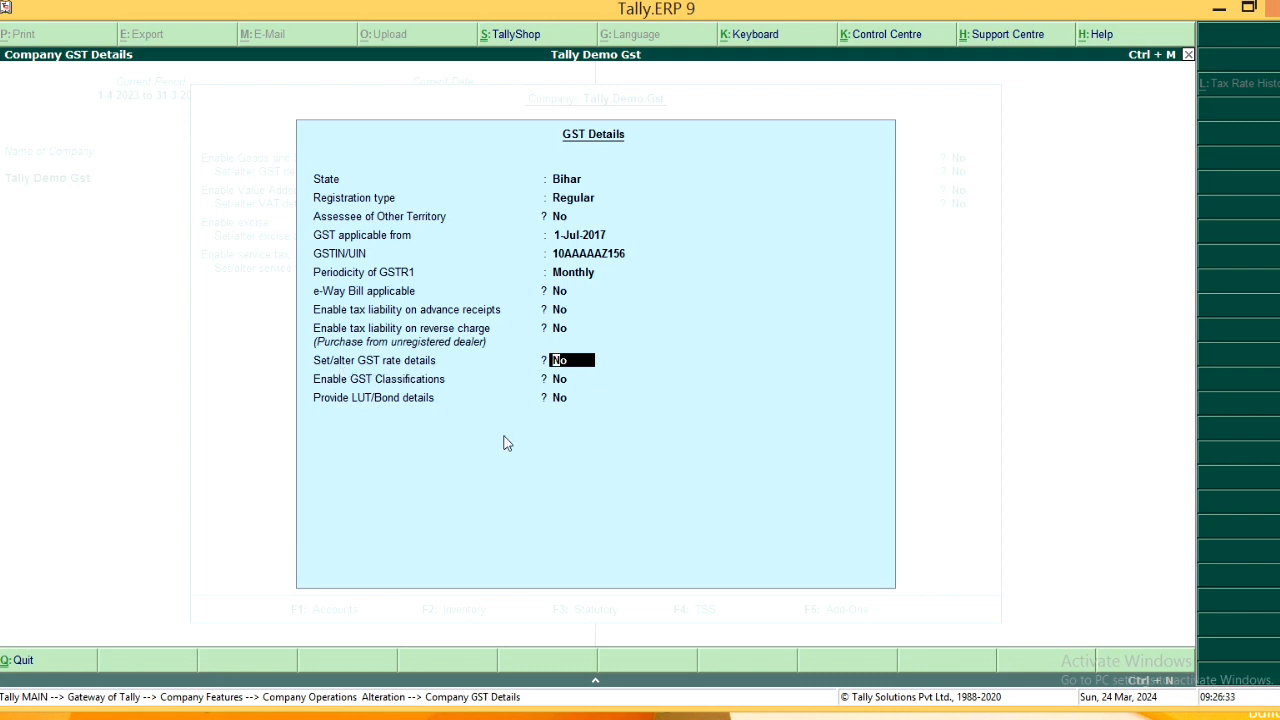
key(y)
key(Return)
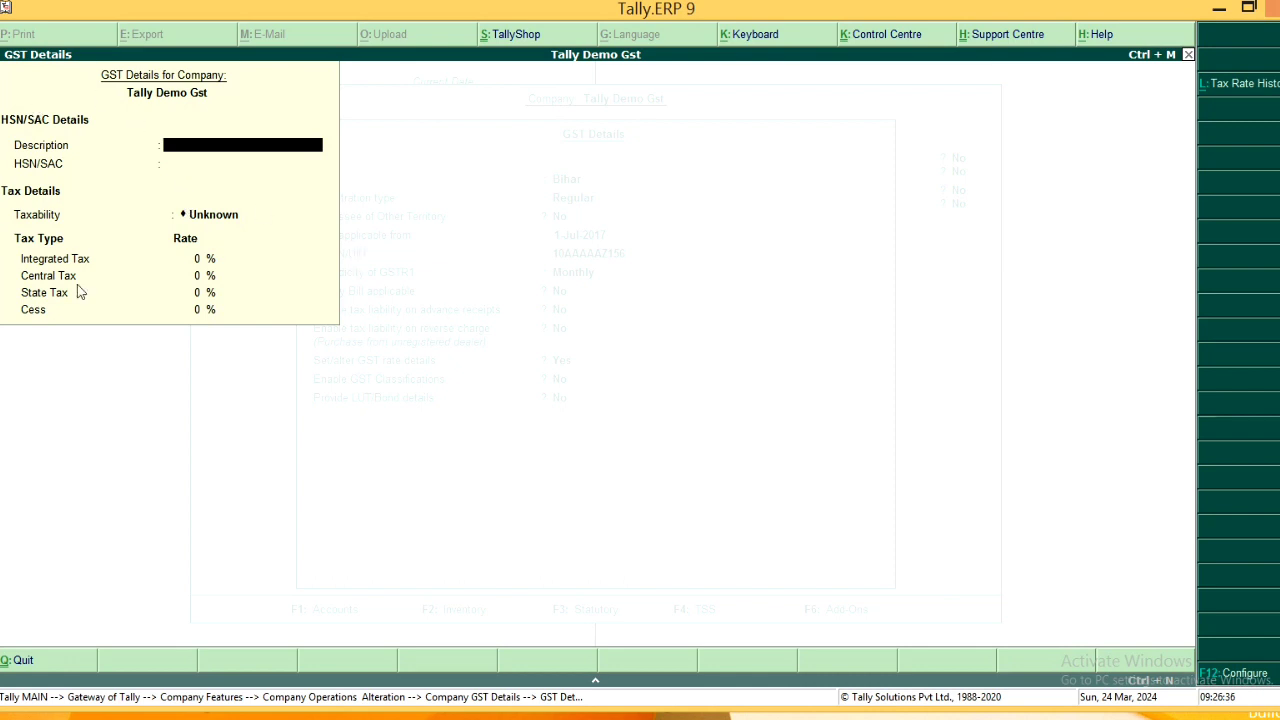
Step: Review the configuration options for the GST rate details, leaving all of them at their defaults
key(F12)
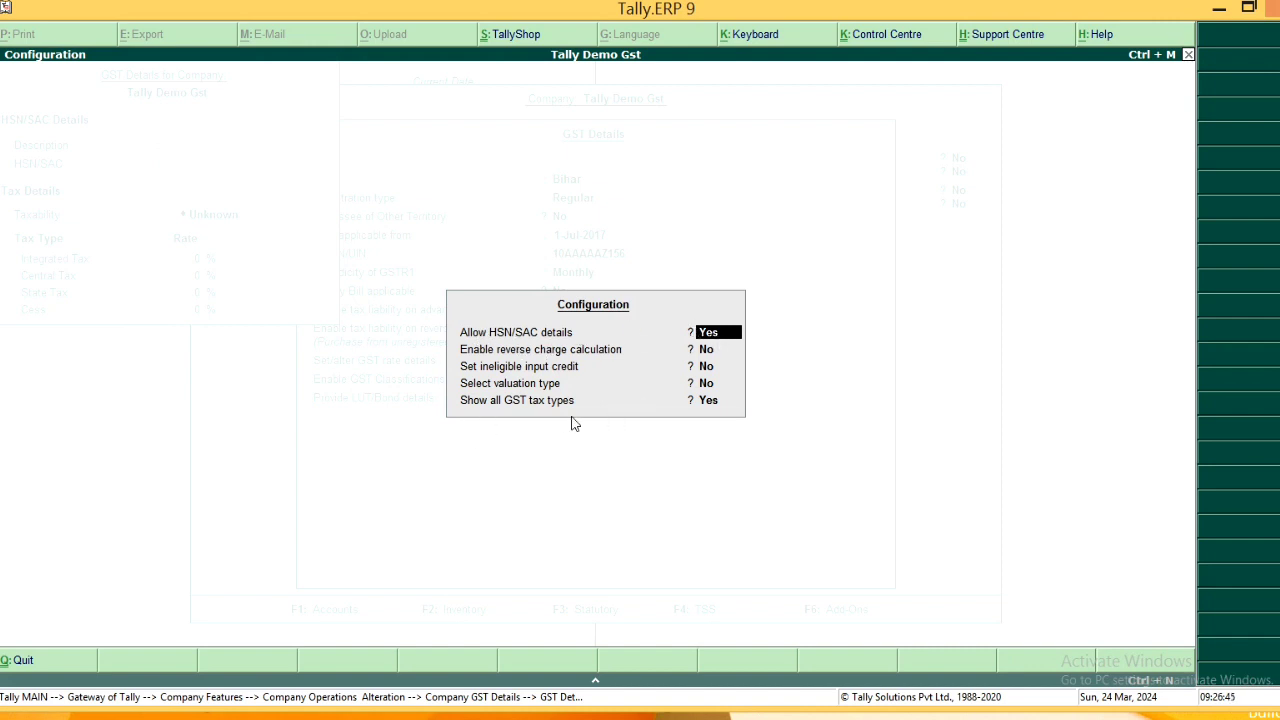
key(Return)
key(Return)
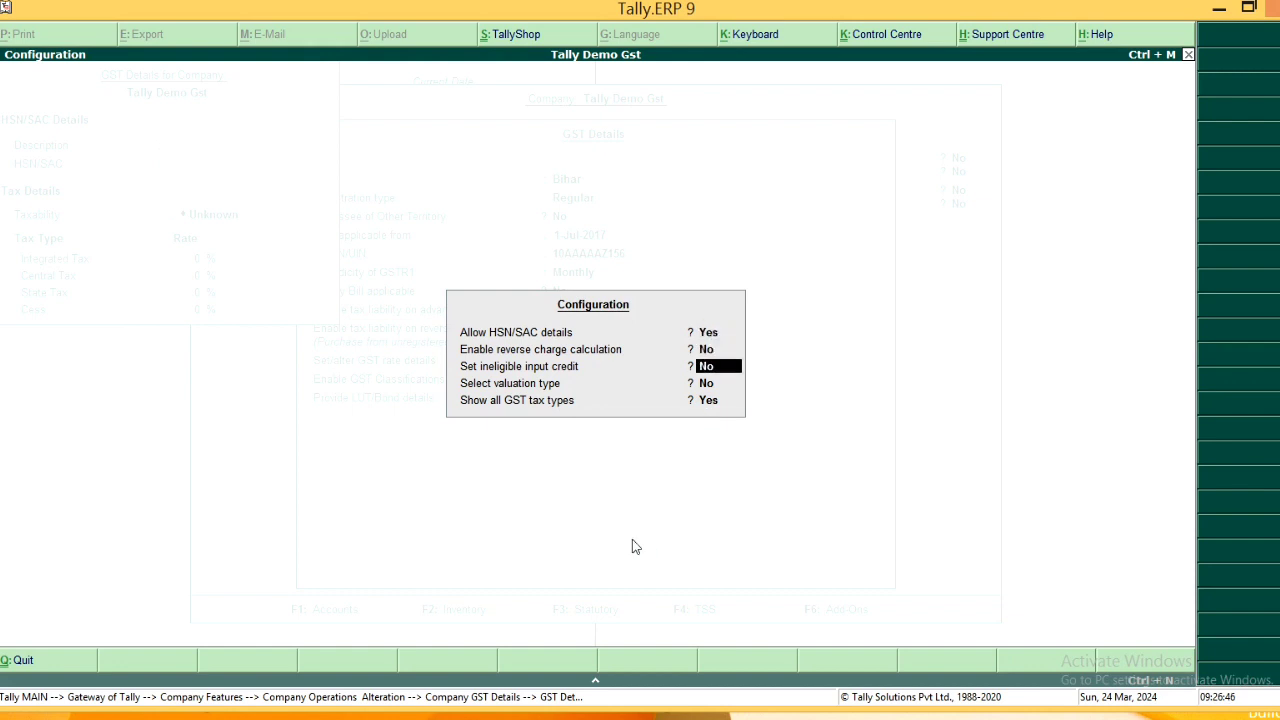
key(Return)
key(Return)
key(Return)
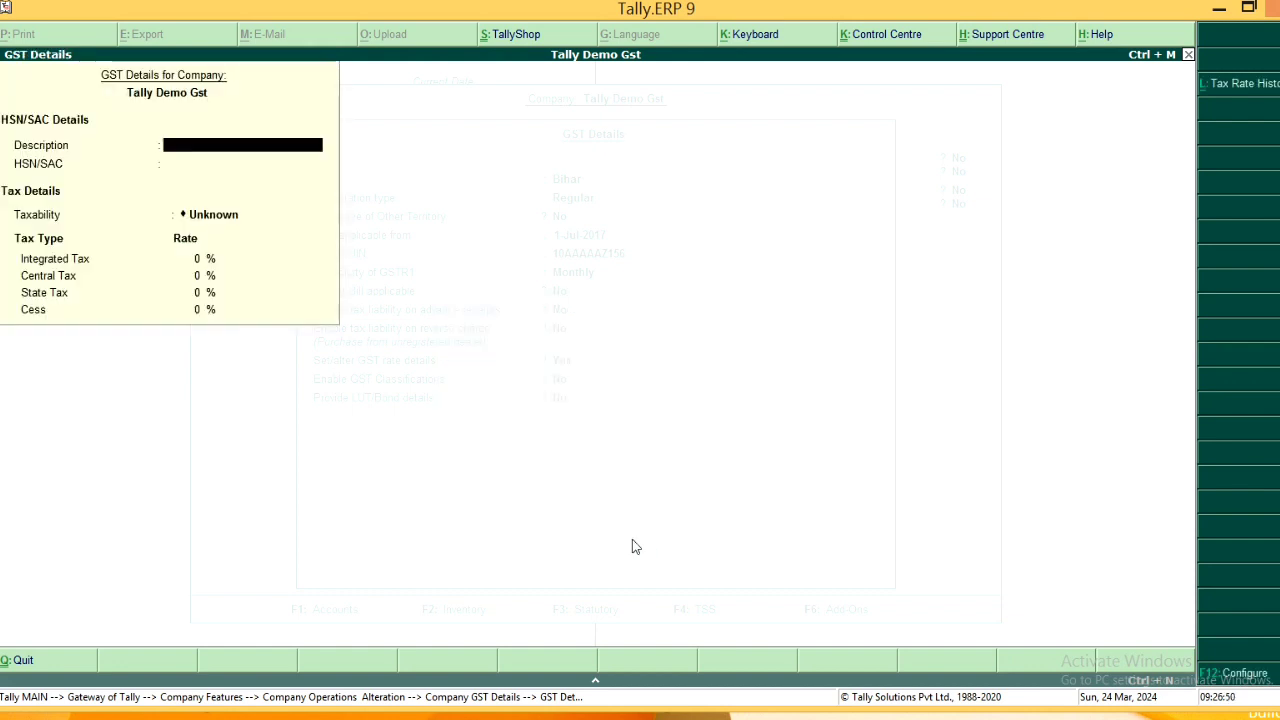
Step: Enter ITEM1 as the HSN/SAC description and 12345 as the HSN/SAC code
text(TEM1)
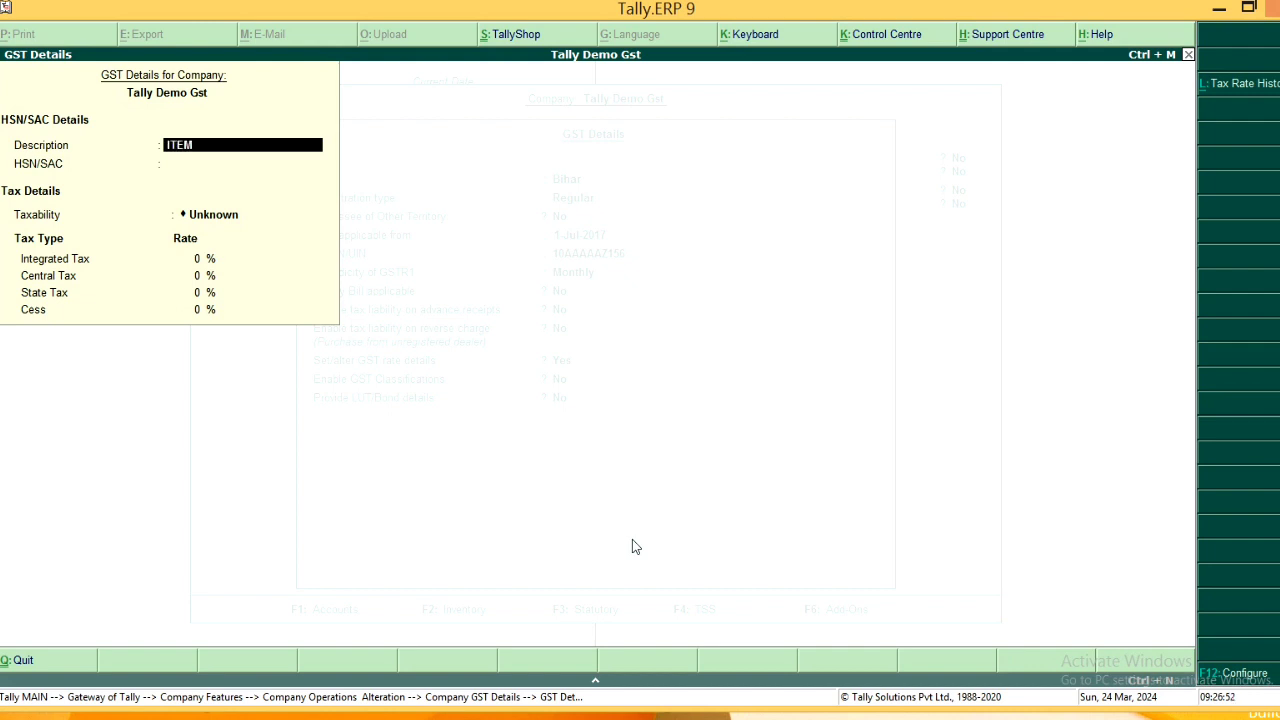
key(Return)
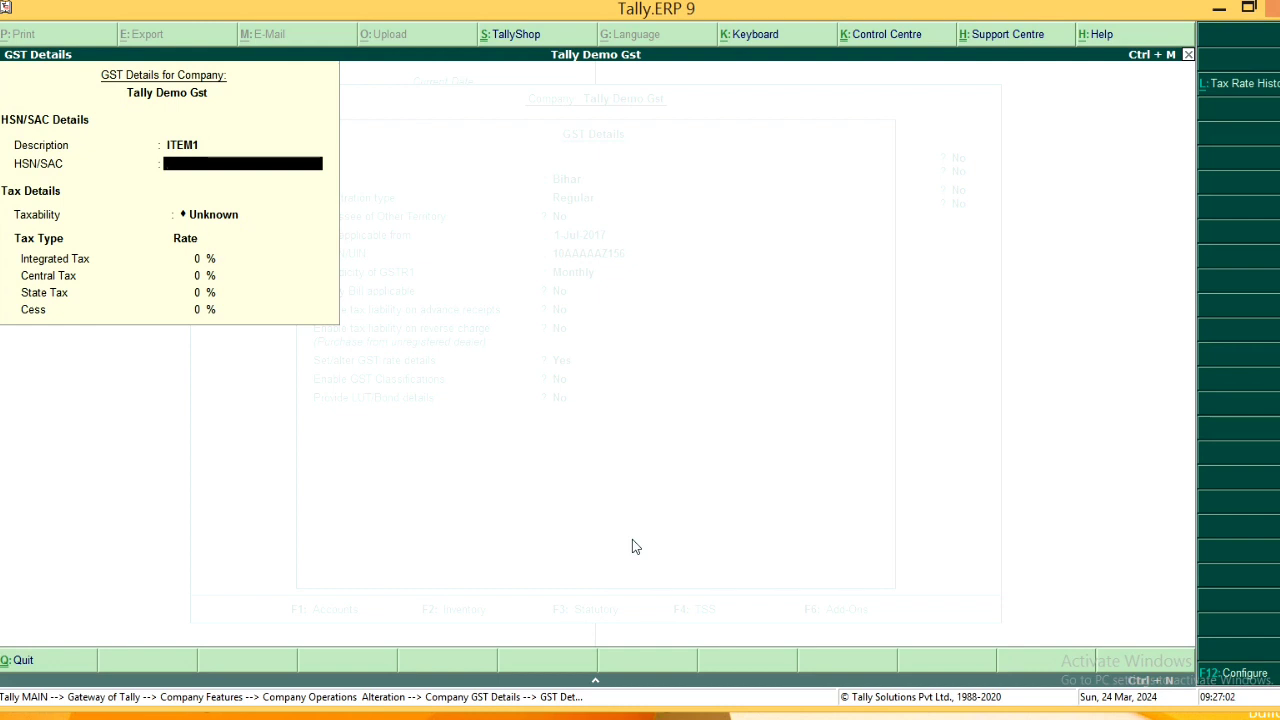
text(12345)
key(Return)
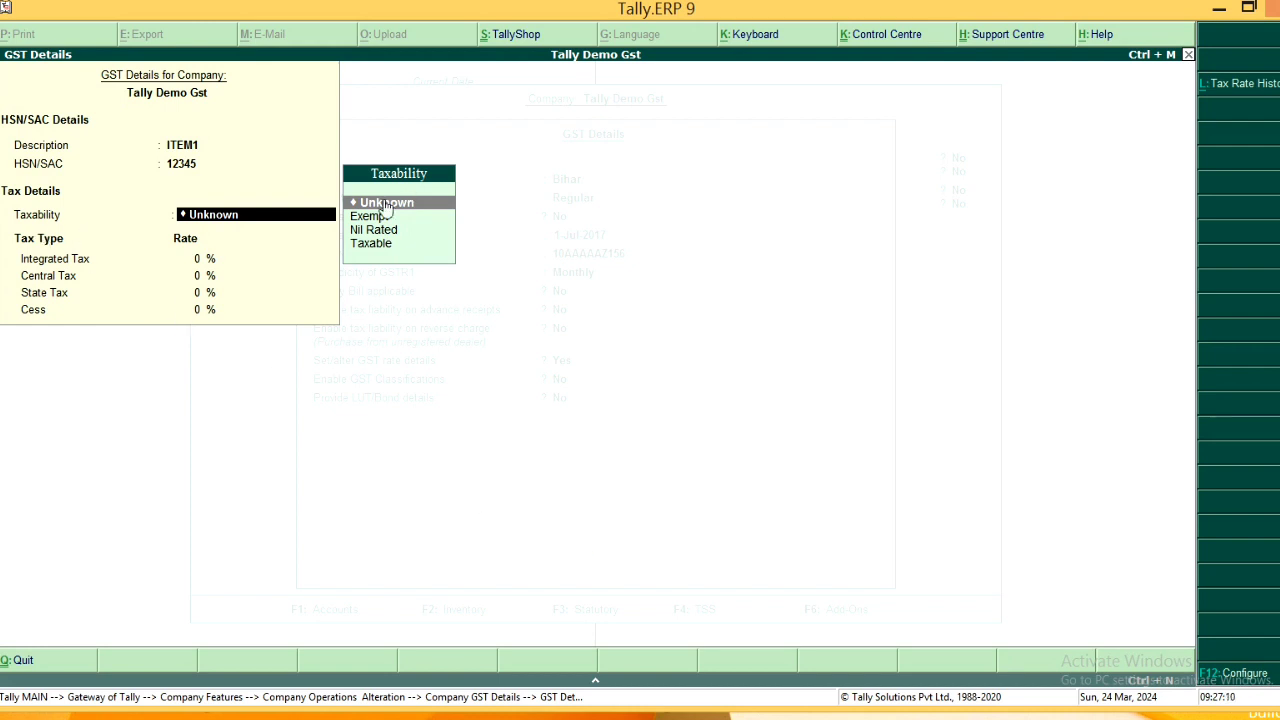
Step: Set the taxability in the company's GST rate details to Taxable
key(Down)
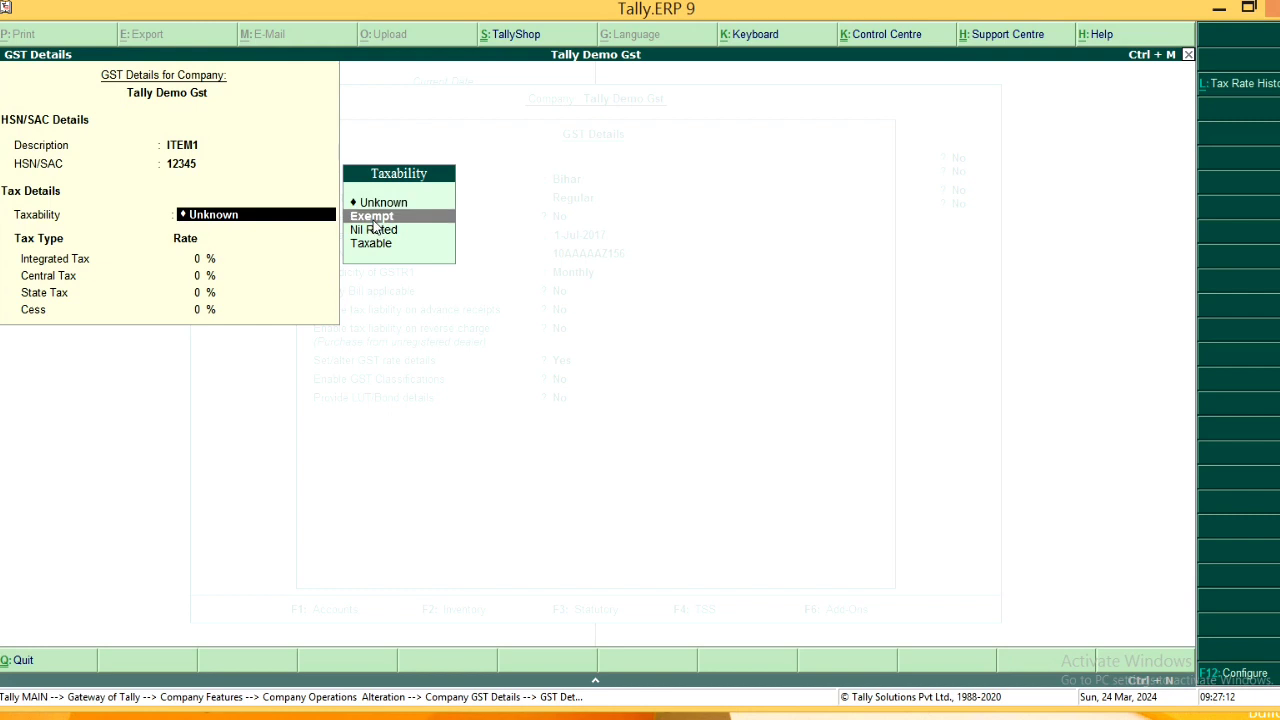
key(Down)
key(Down)
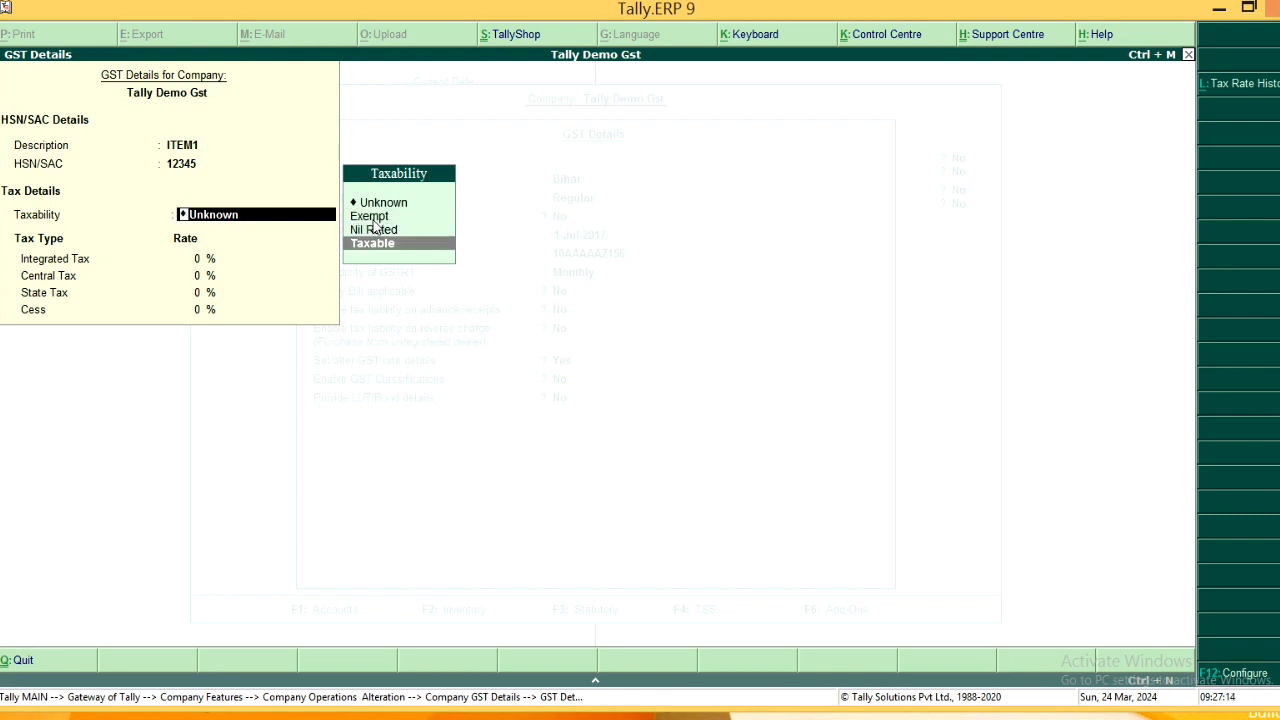
key(Up)
key(Up)
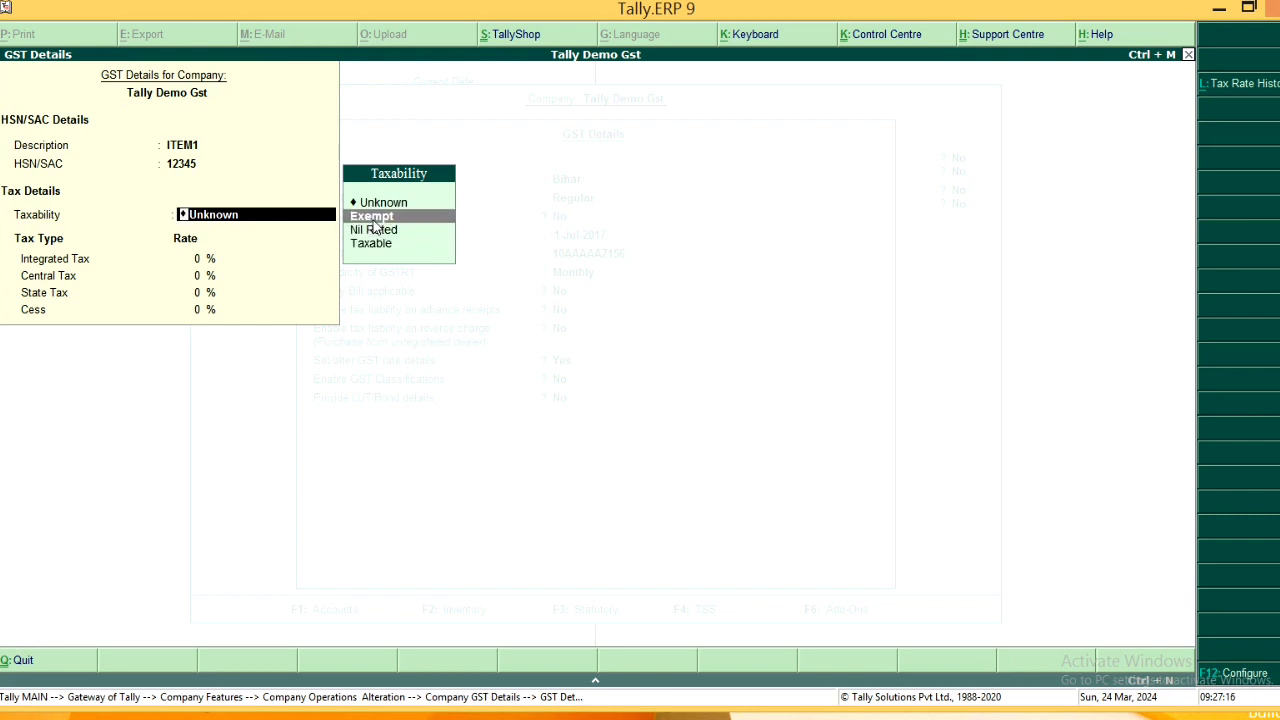
key(Down)
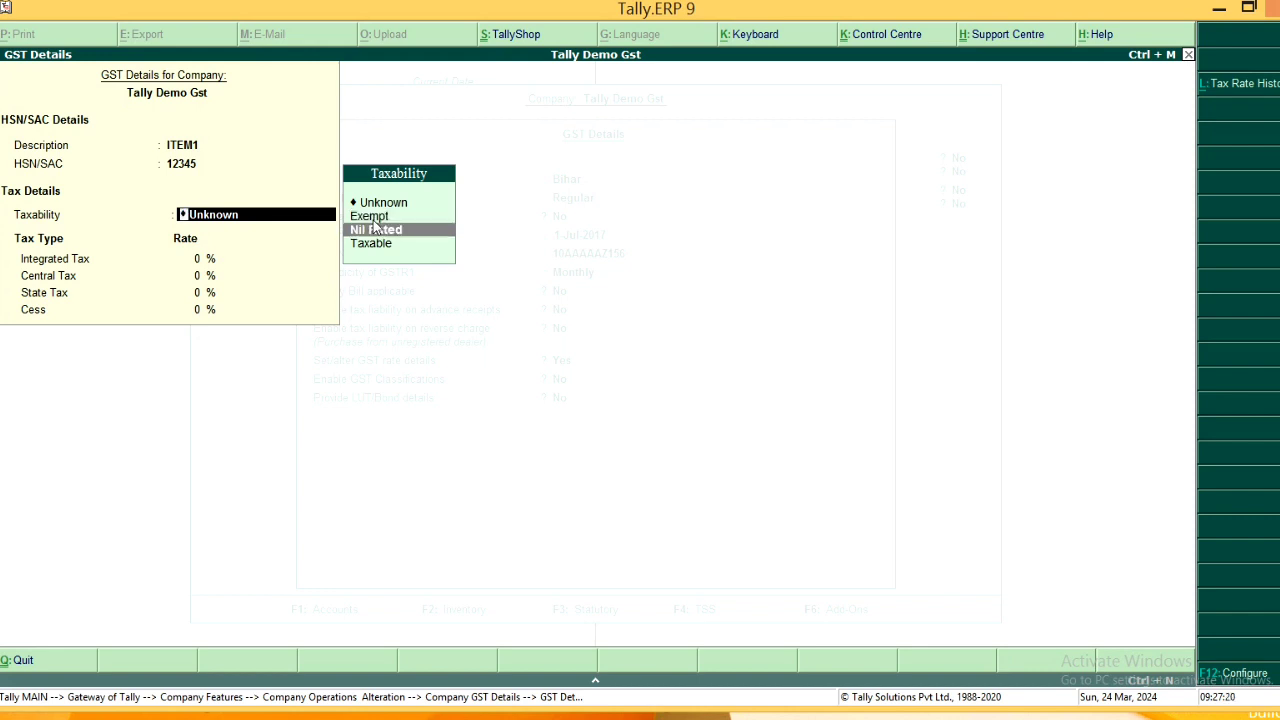
key(Down)
key(Return)
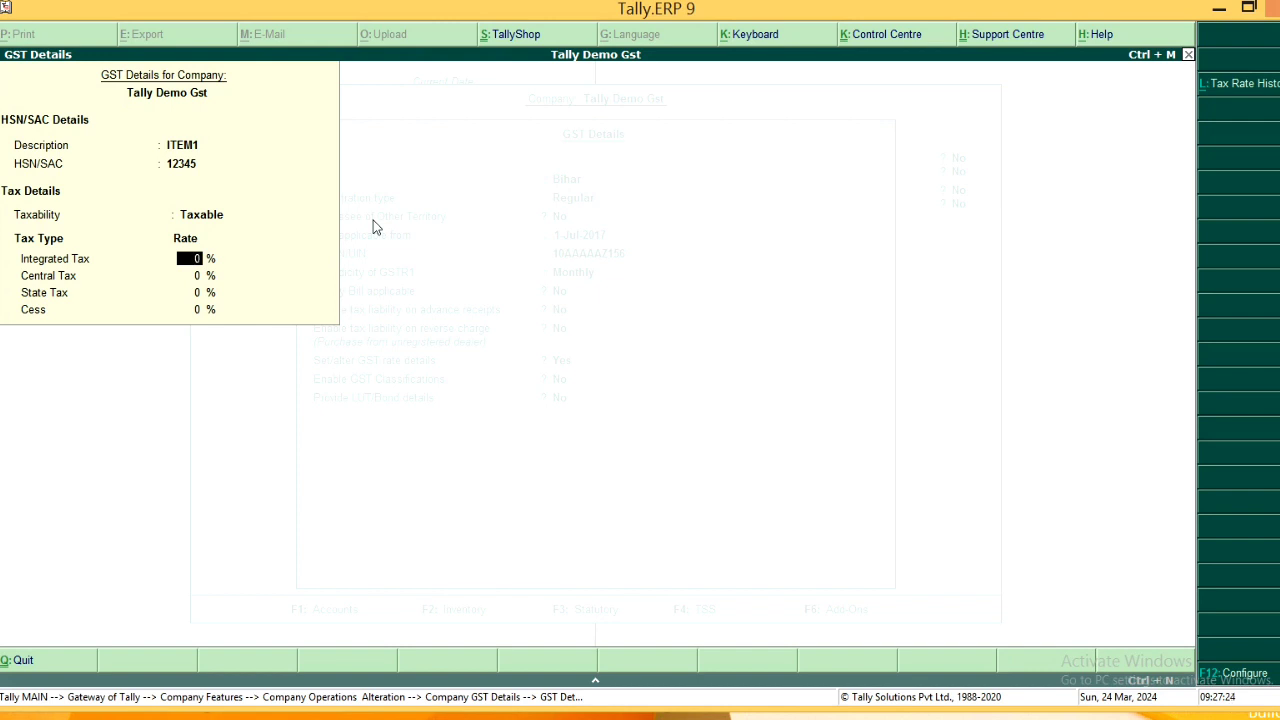
Step: Set the integrated tax rate to 18% and accept the rate details with 9% central tax, 9% state tax and no cess
text(18)
key(Return)
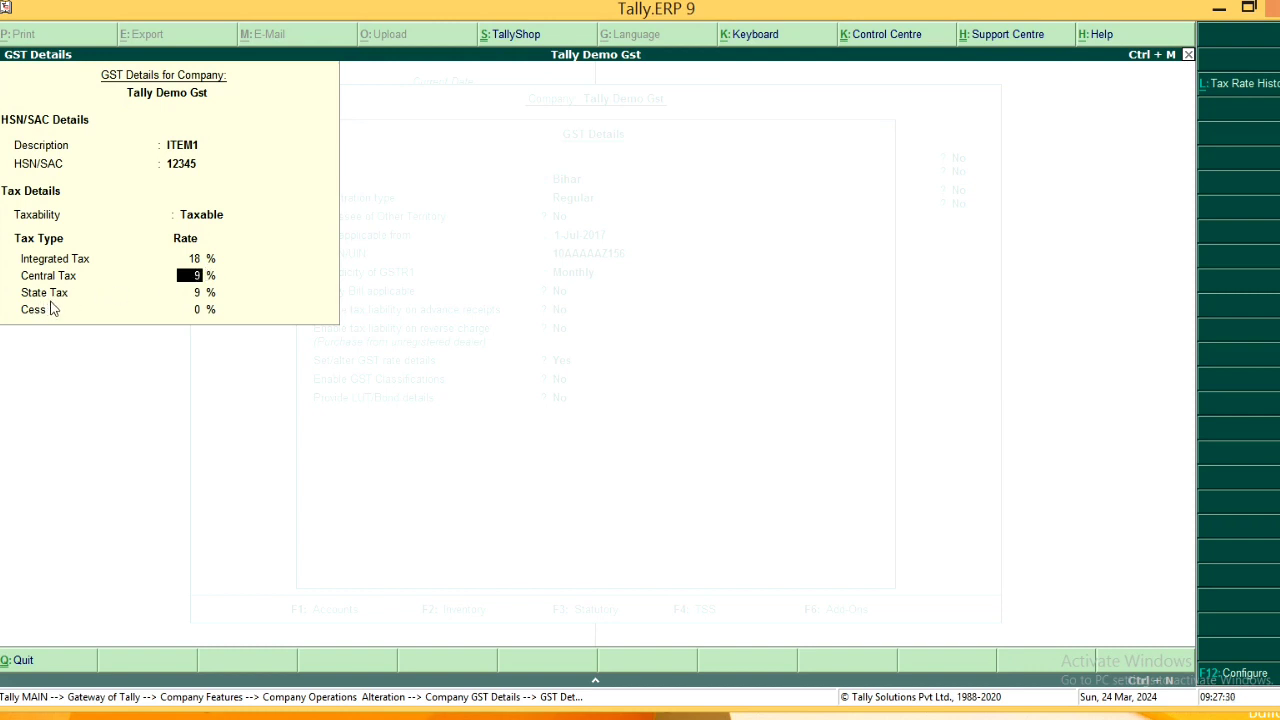
key(Return)
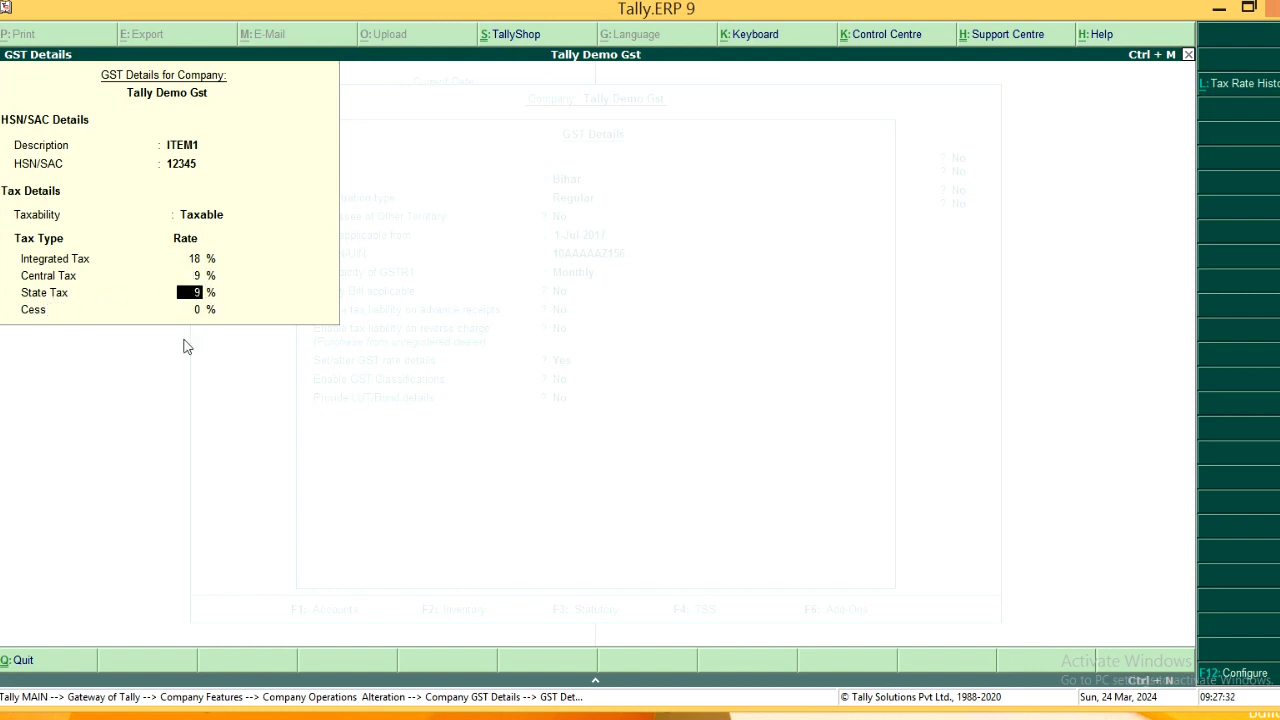
key(Return)
key(Return)
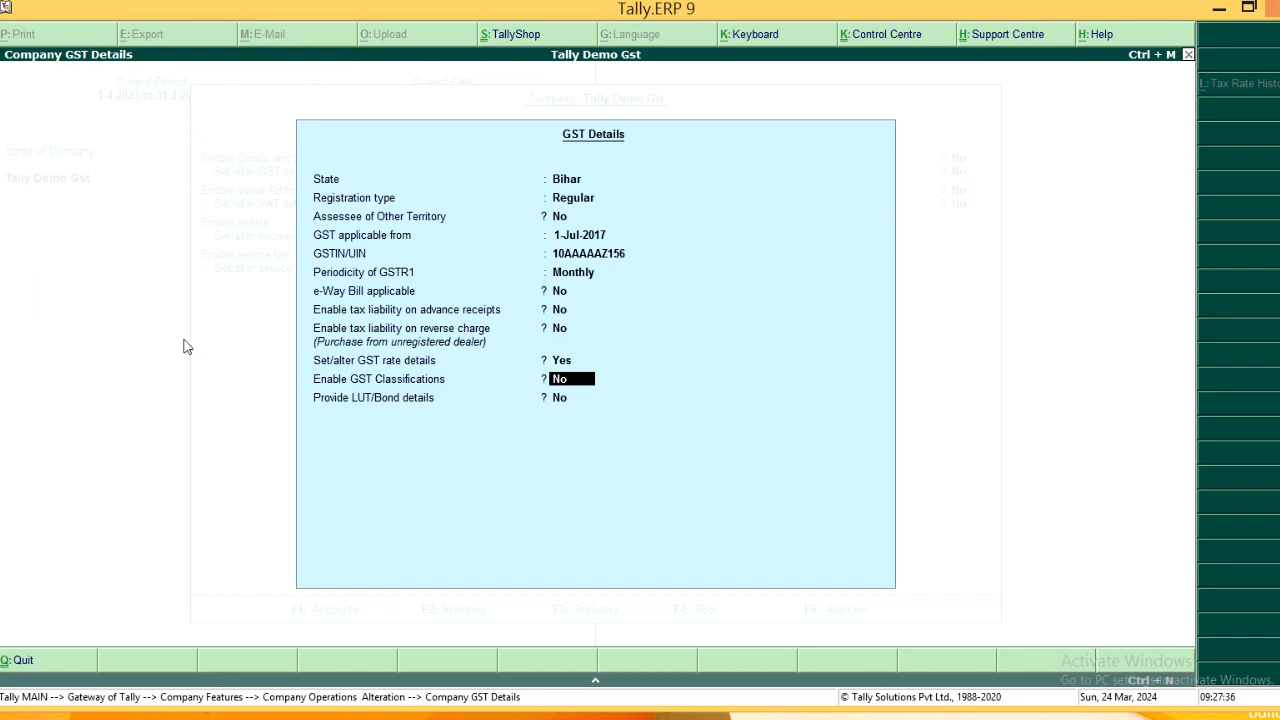
Step: Leave GST classifications and LUT/Bond details disabled and save the company GST details
key(Return)
key(Return)
key(Return)
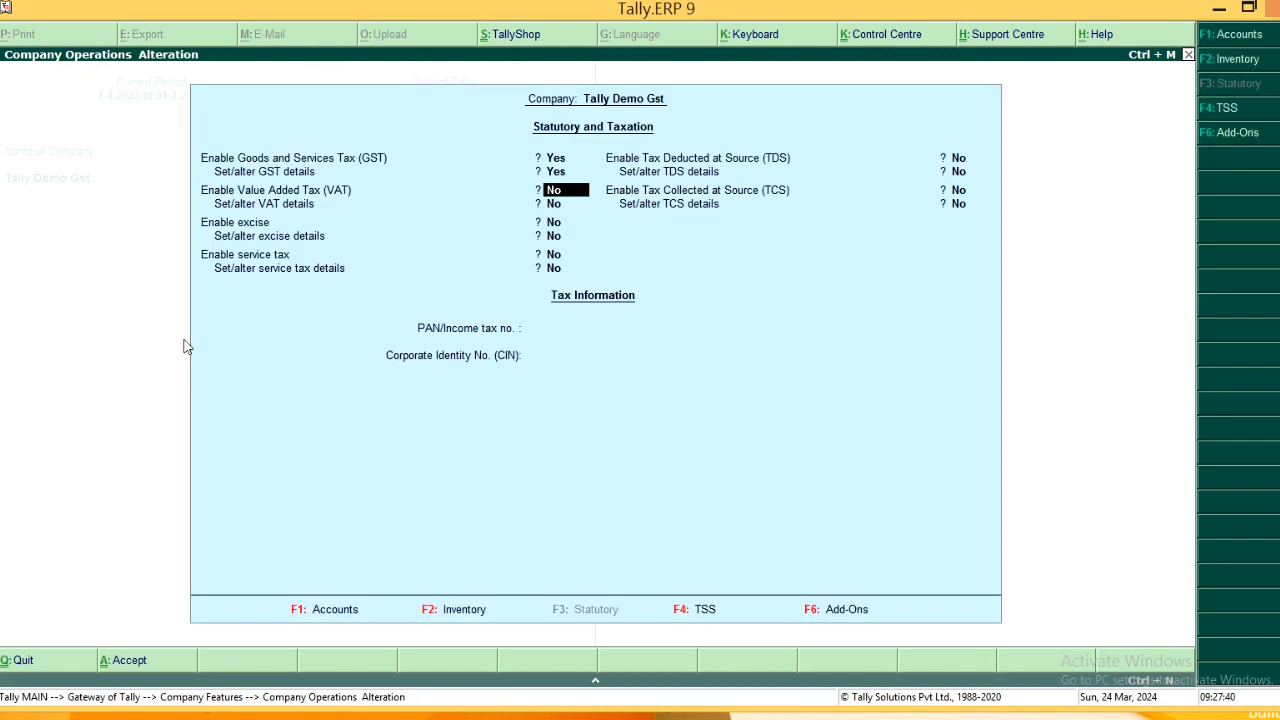
Step: Leave the other taxes disabled and the tax information blank, accept the statutory and taxation settings, and return to the Gateway of Tally
key(Return)
key(Return)
key(Return)
key(Return)
key(Return)
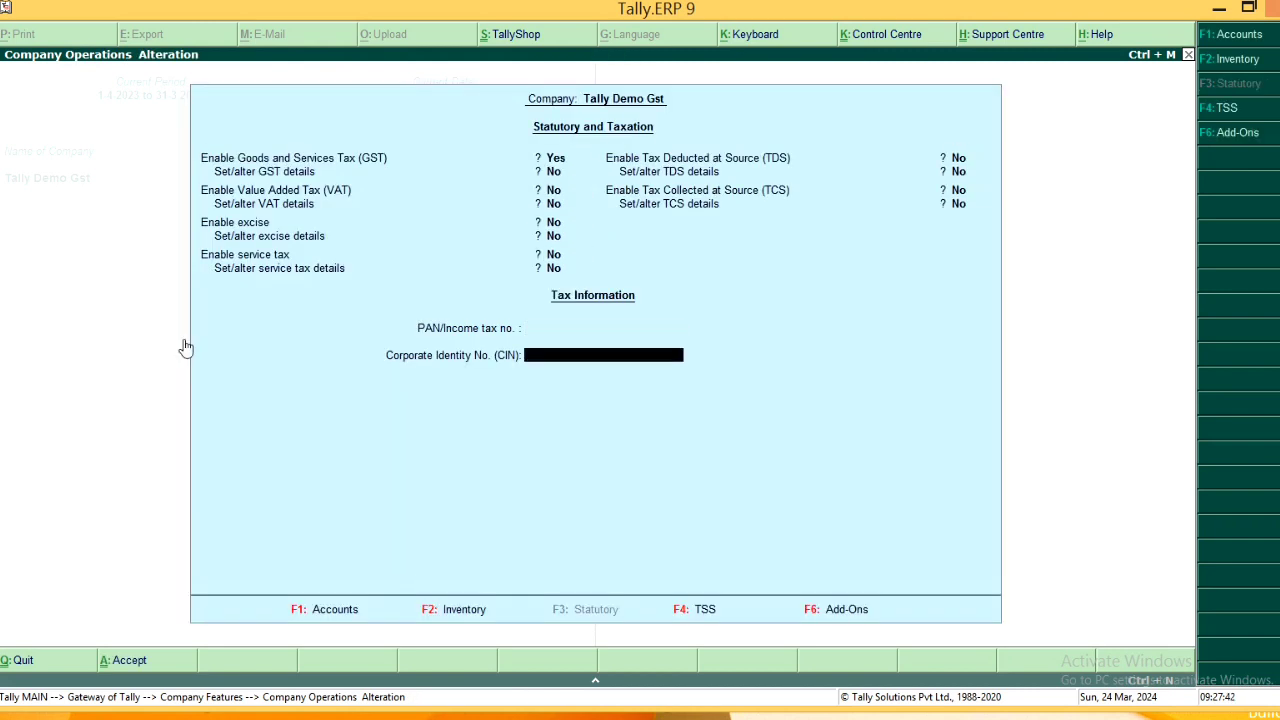
key(Return)
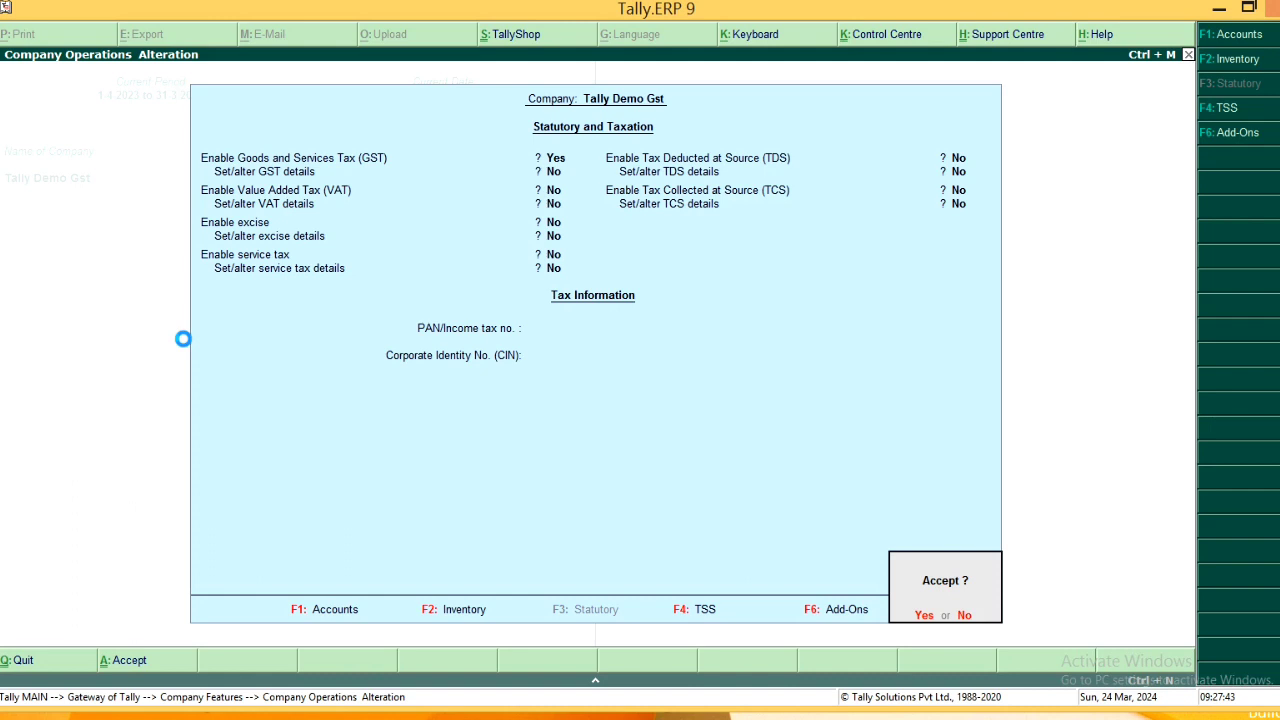
key(Return)
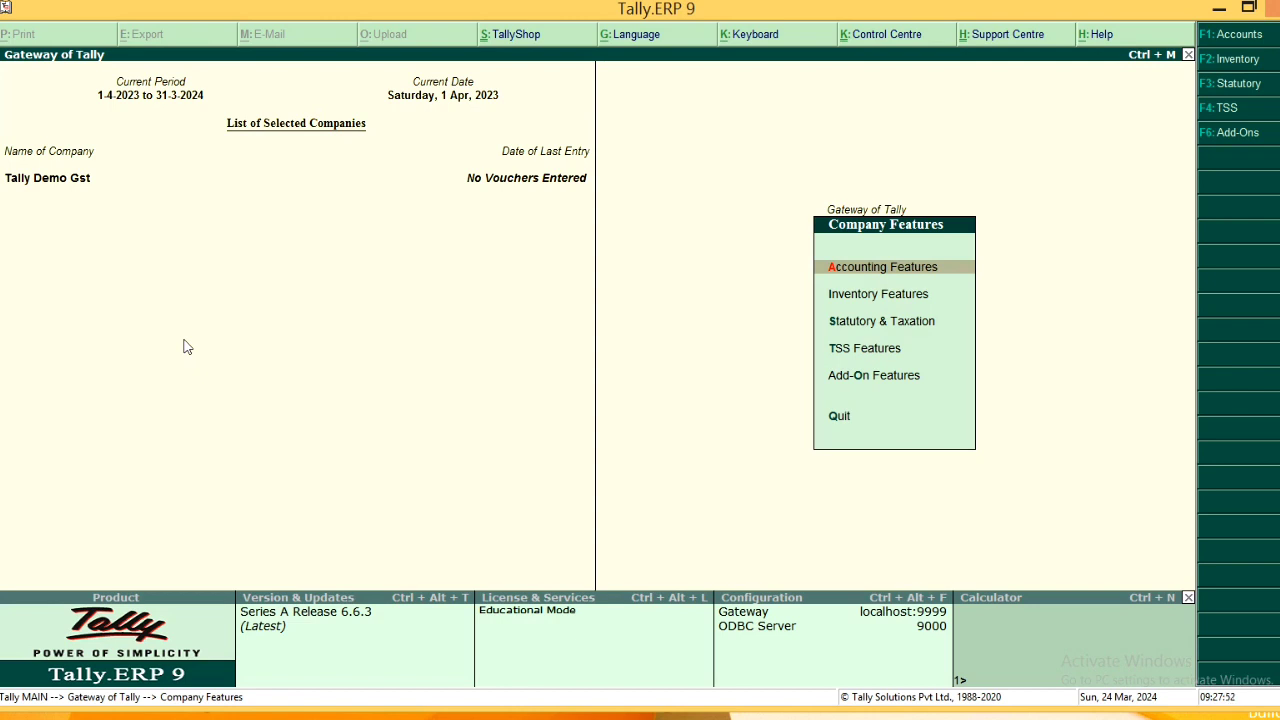
key(Escape)
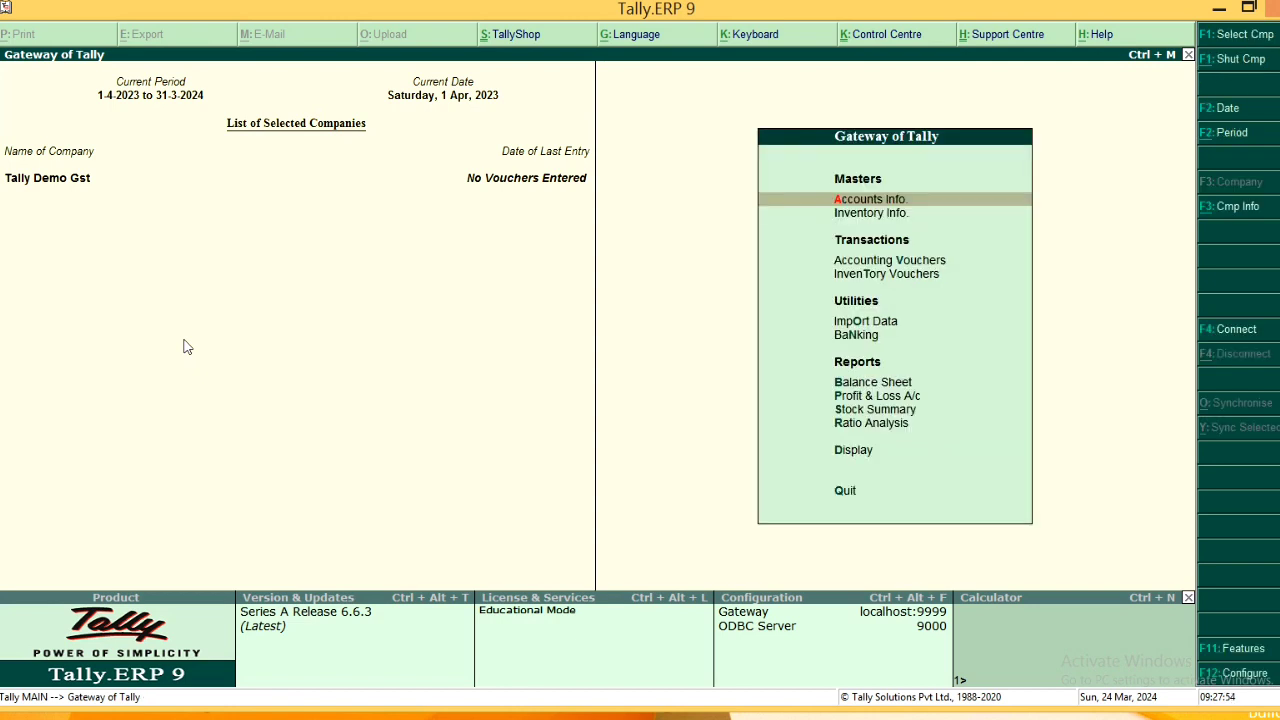
Step: Start creating a single ledger in the accounts masters and name it CGST 9%
key(Down)
key(Up)
key(Return)
key(Down)
key(Return)
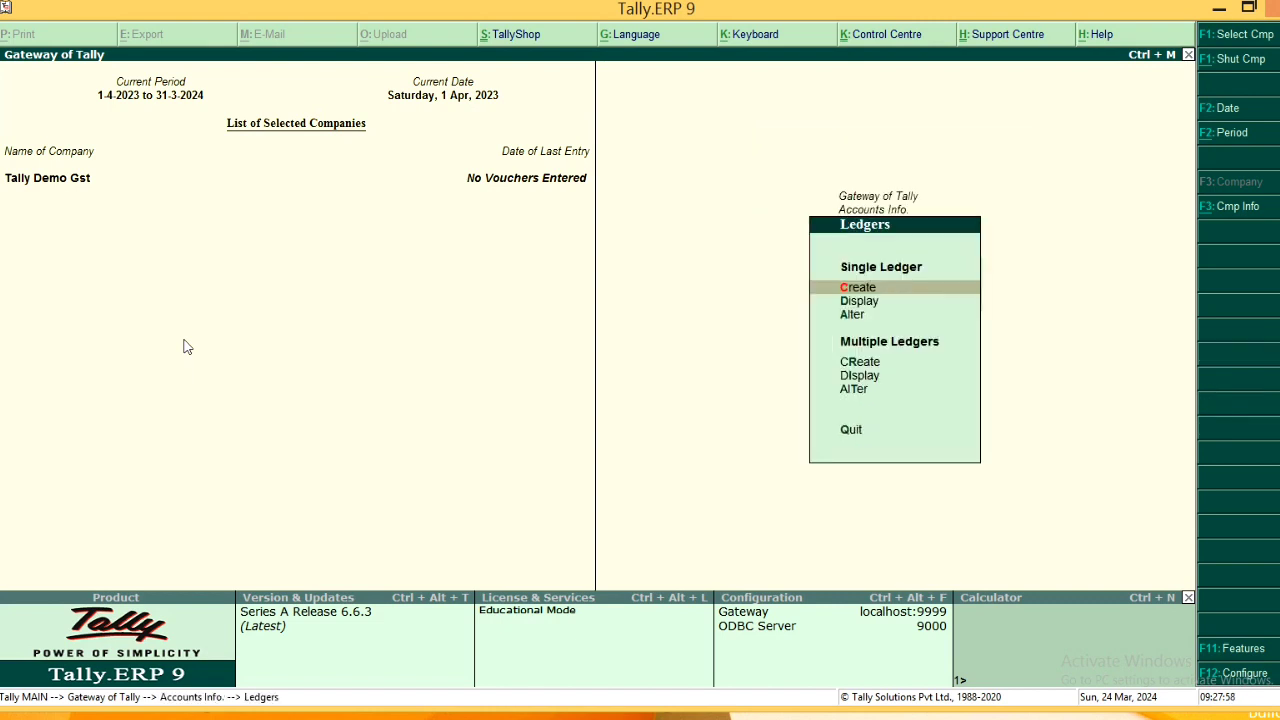
key(Down)
key(Down)
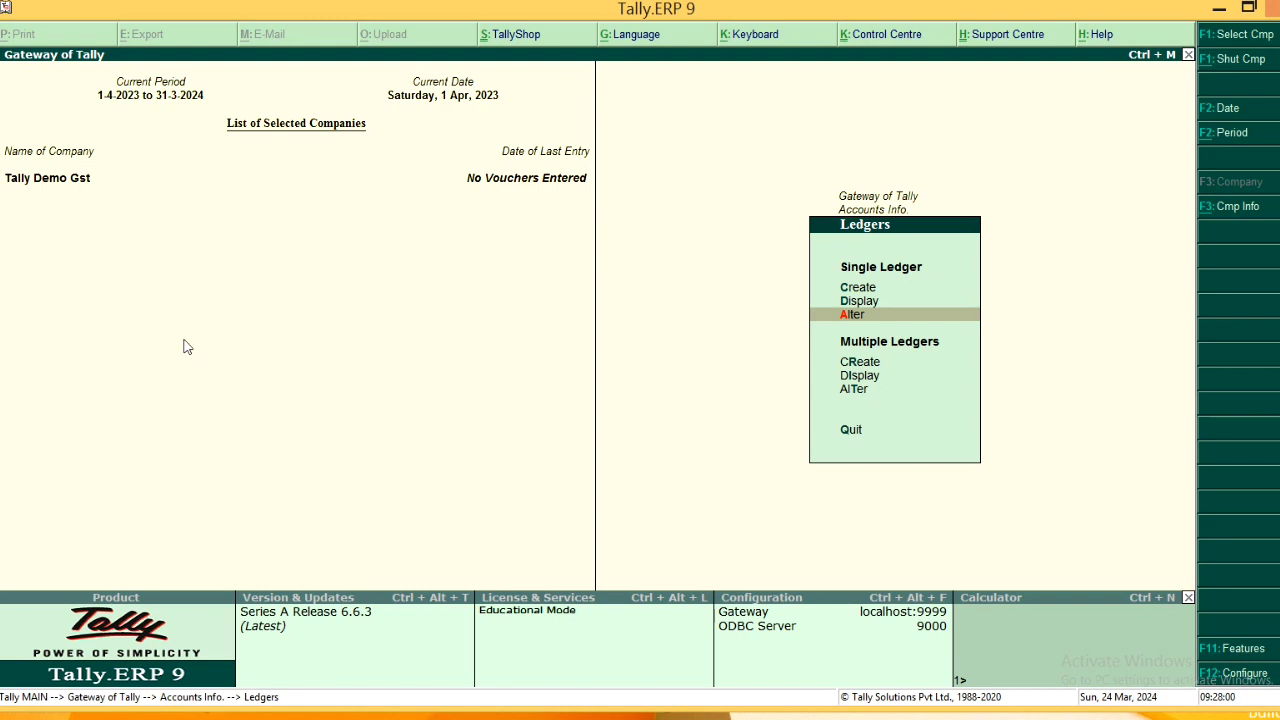
key(Up)
key(Up)
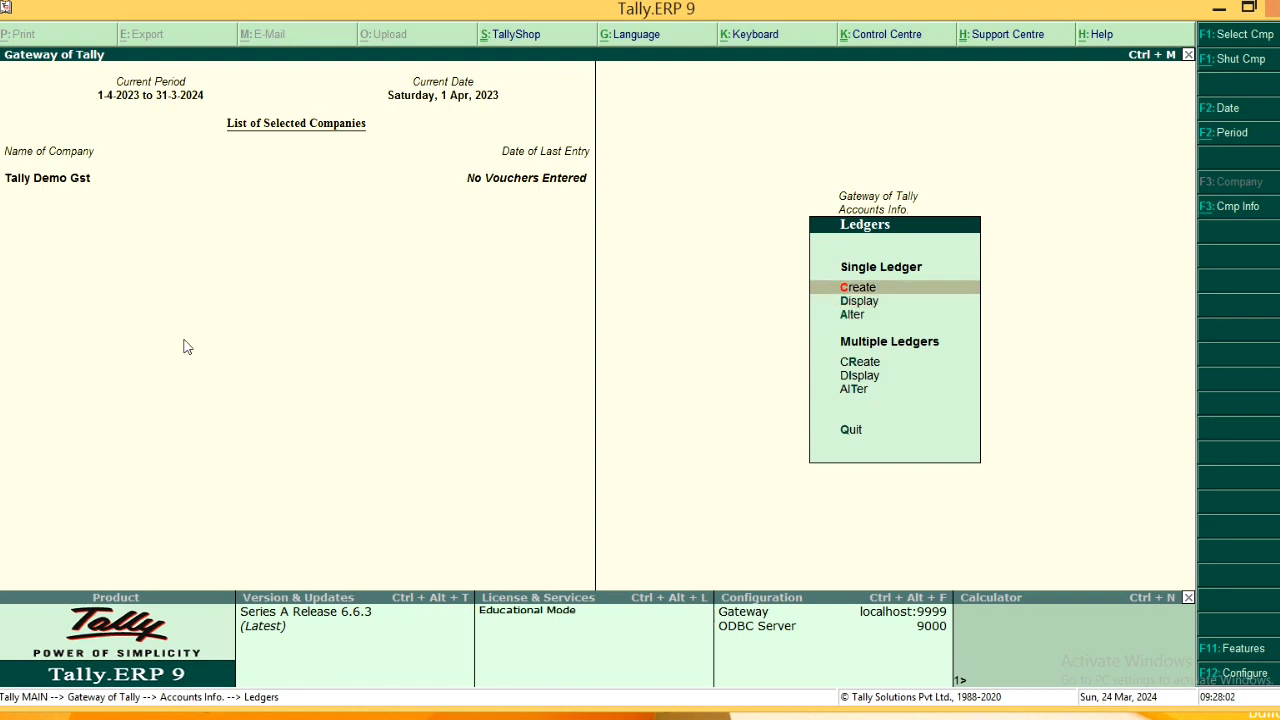
key(Return)
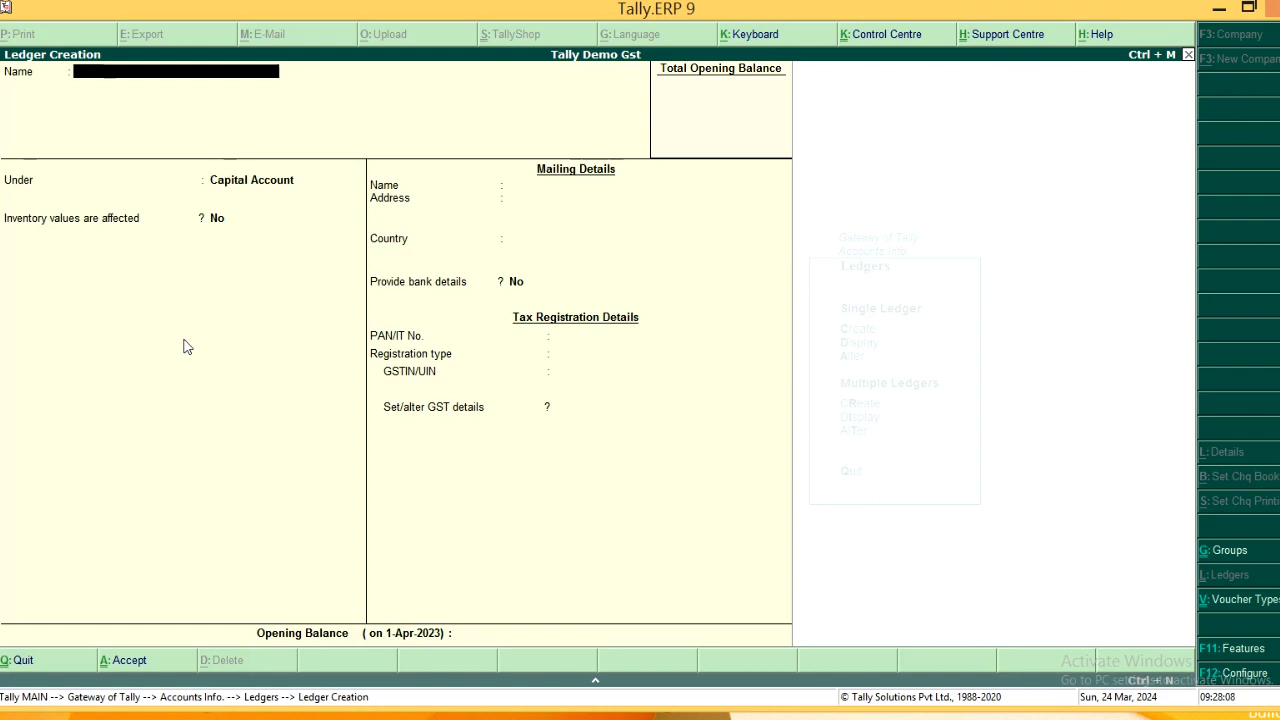
text(CGST  9%)
key(Return)
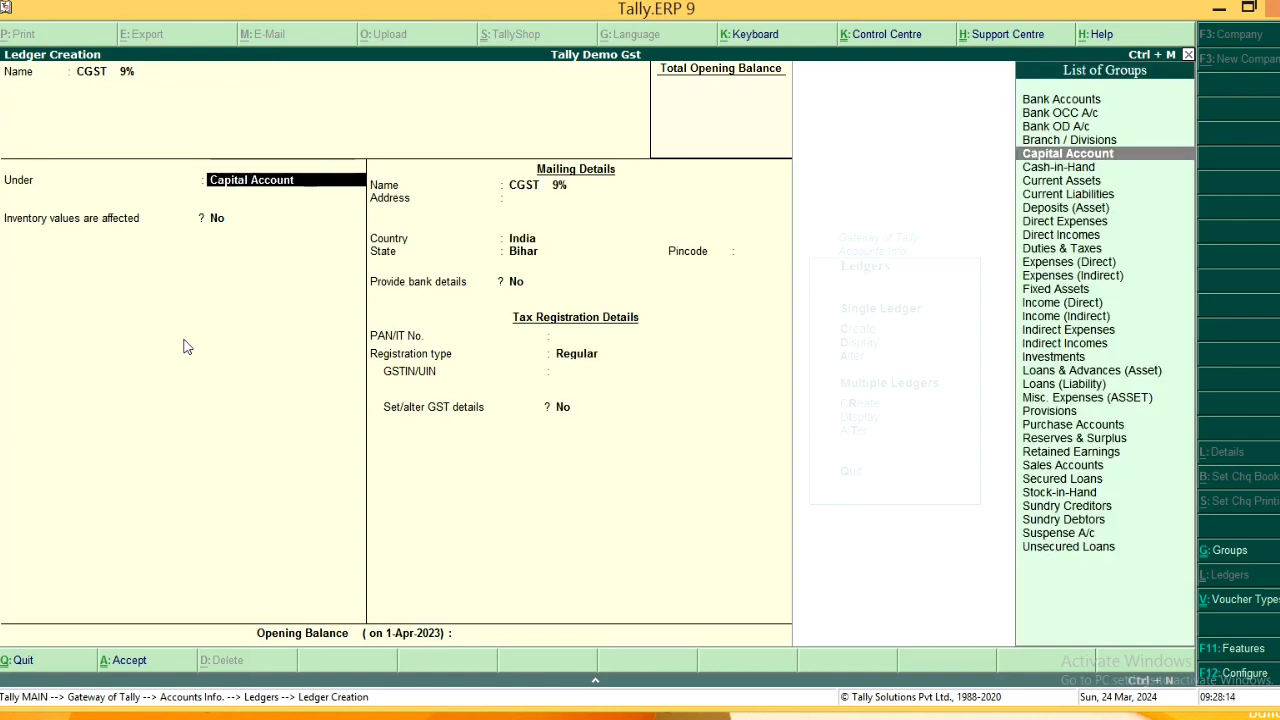
Step: Place the CGST 9% ledger under Duties & Taxes with duty type GST and tax type Central Tax
text(dut)
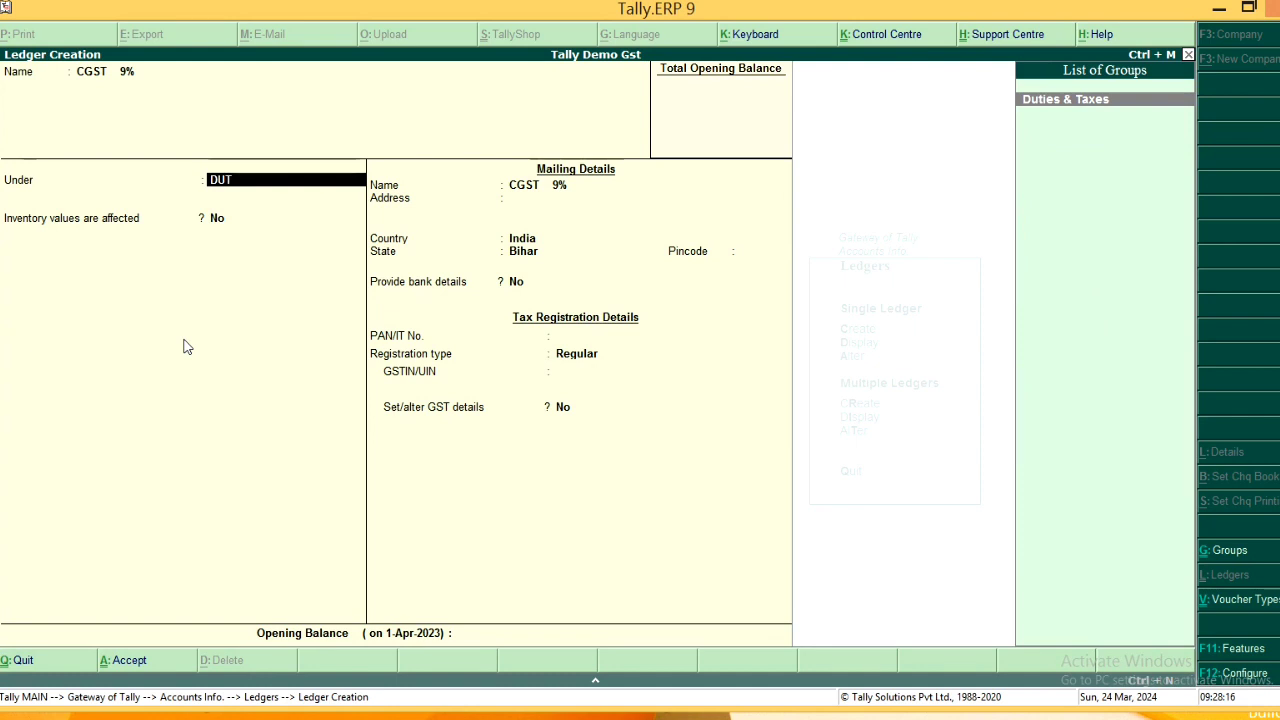
key(Return)
key(Up)
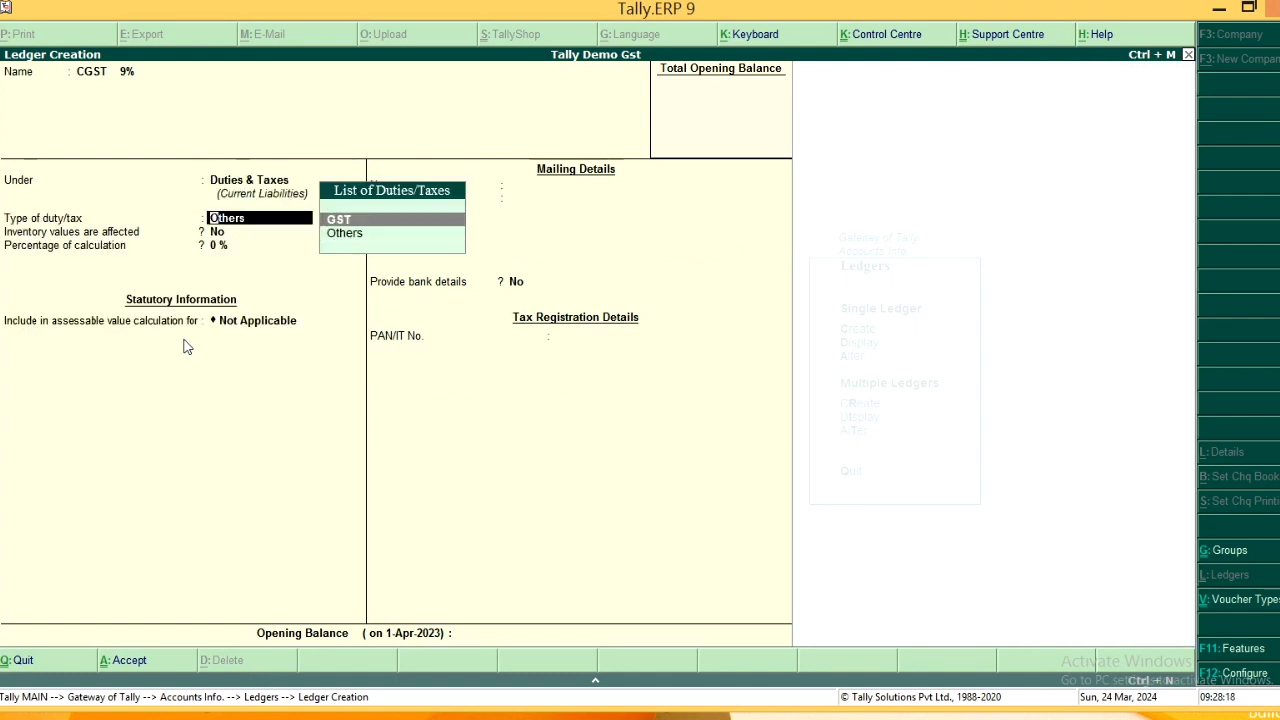
key(Return)
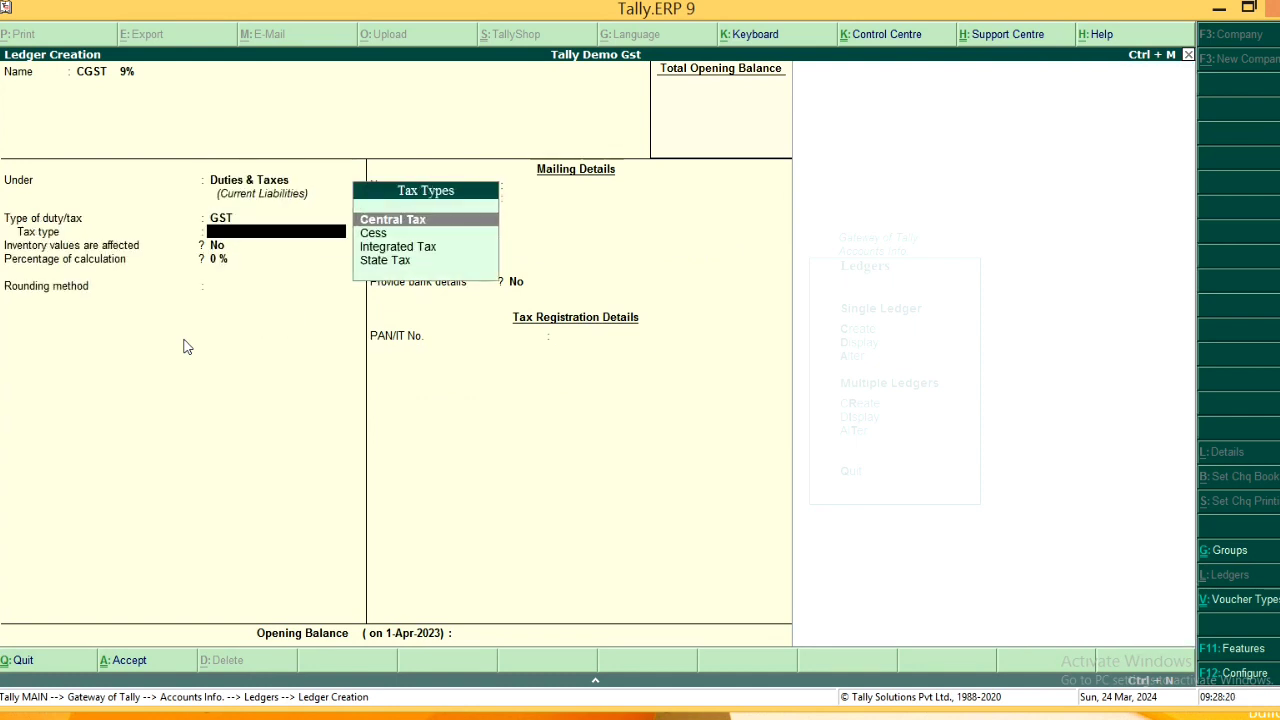
key(Down)
key(Up)
key(Return)
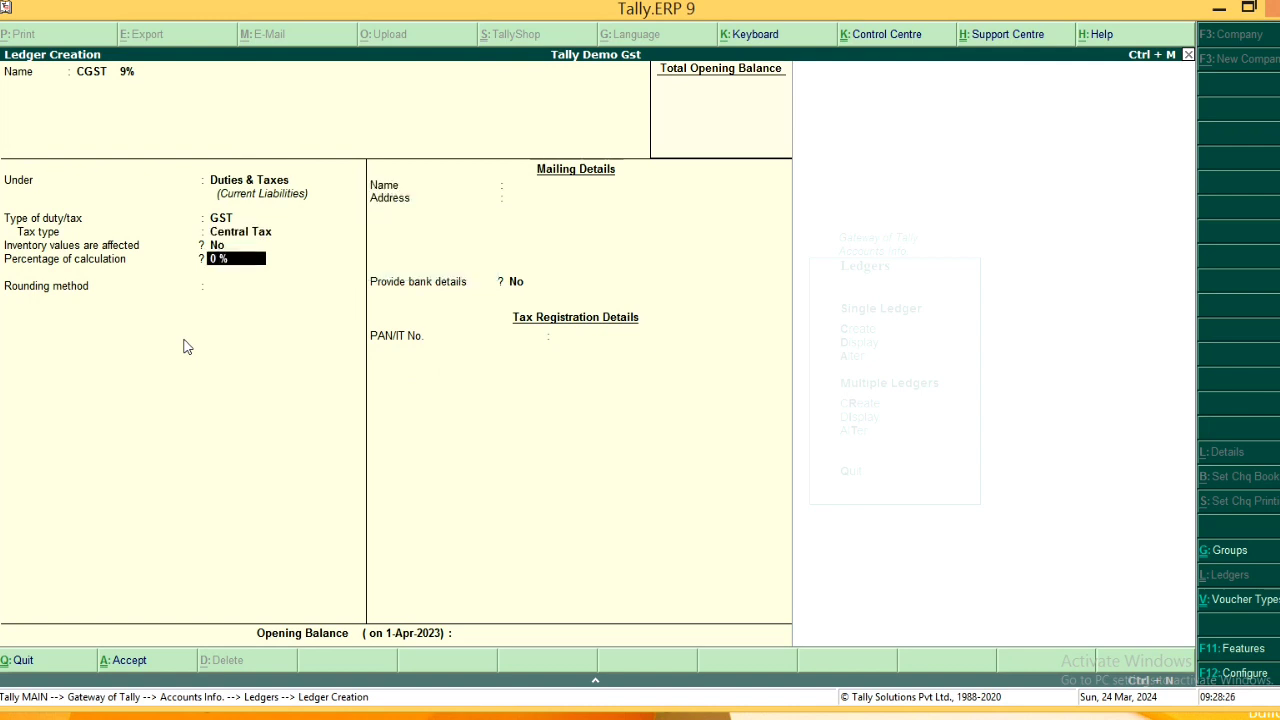
Step: Keep the CGST ledger's calculation percentage at 0% and rounding method Not Applicable, and save the ledger
key(Return)
key(Return)
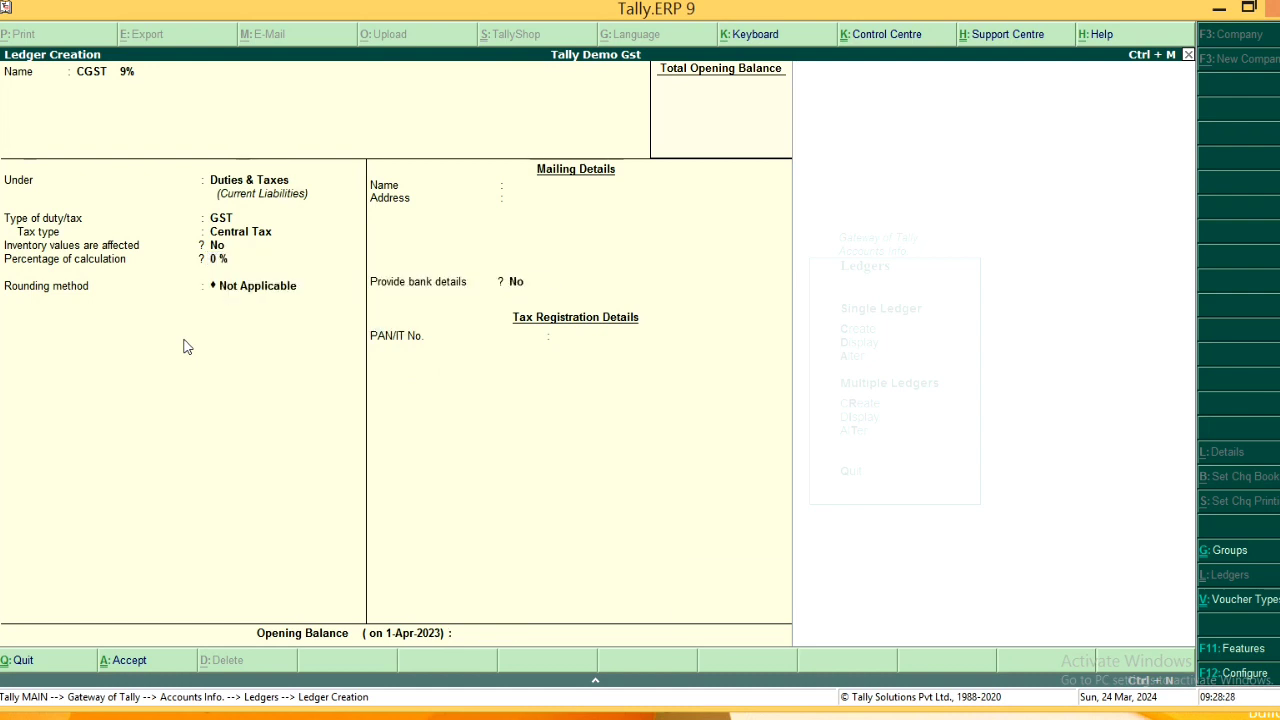
key(Return)
key(Return)
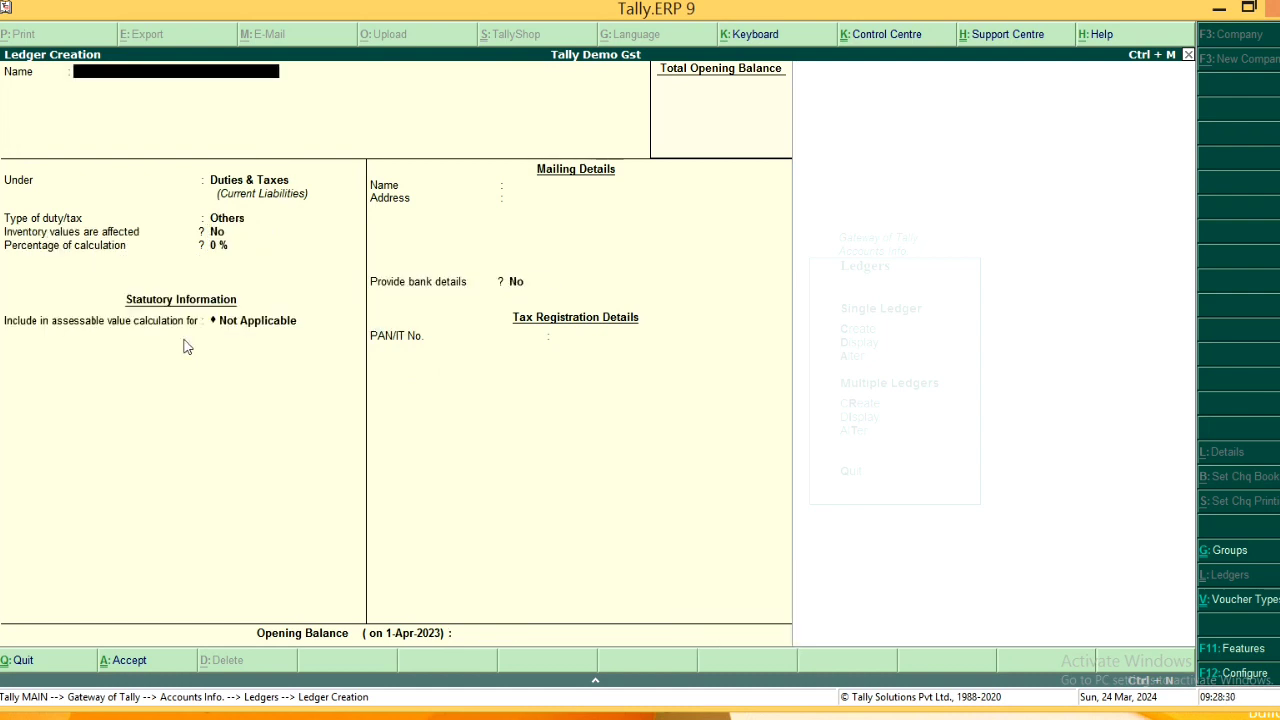
Step: Name the next ledger SGST 9% and keep it under the Duties & Taxes group
text(SGST)
text(  8%)
key(BackSpace)
key(BackSpace)
text(9%)
key(Return)
key(Return)
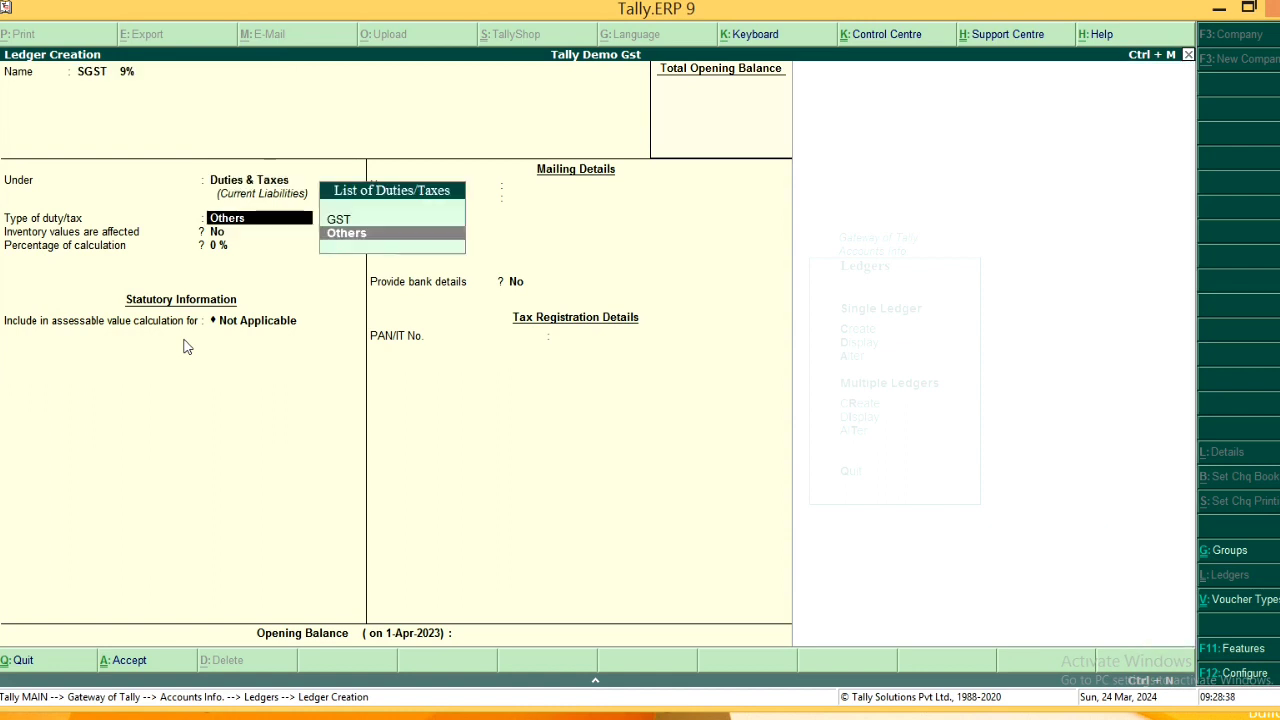
Step: Set the SGST 9% ledger's duty type to GST and its tax type to State Tax
key(Up)
key(Return)
key(Down)
key(Down)
key(Down)
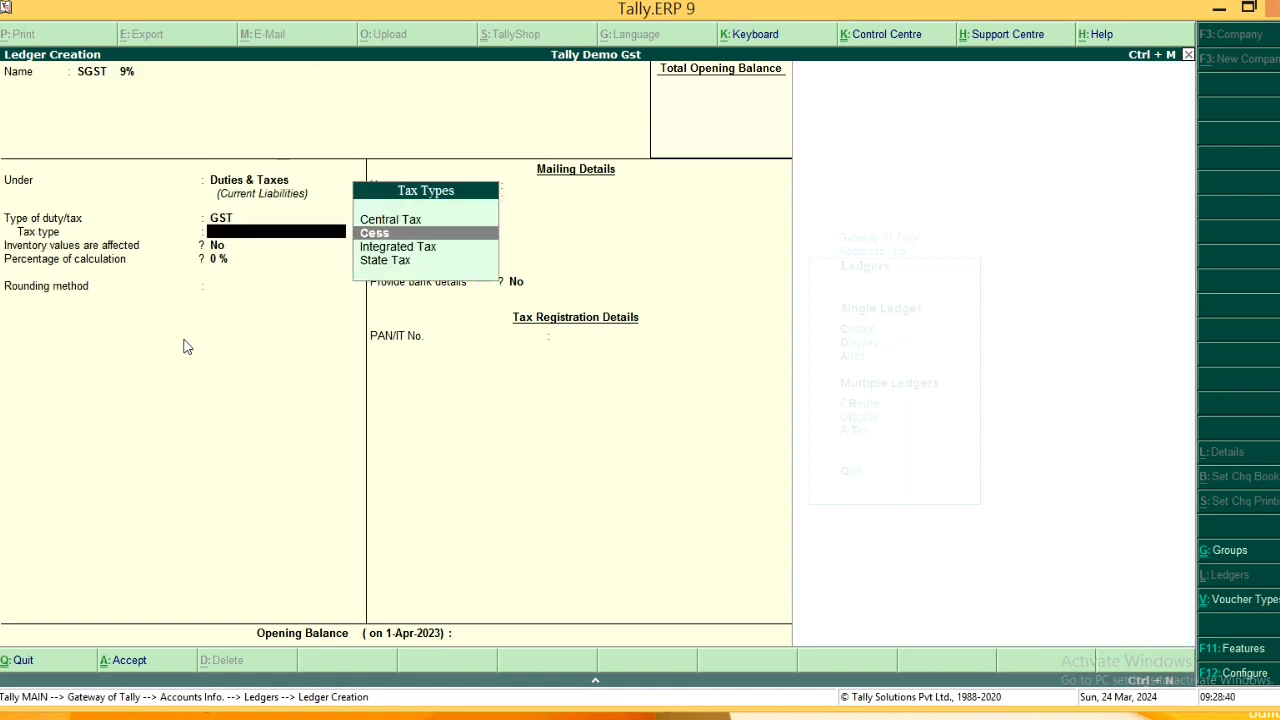
key(Return)
Step: Leave the SGST ledger's percentage at 0% and rounding Not Applicable, and accept the ledger
key(Return)
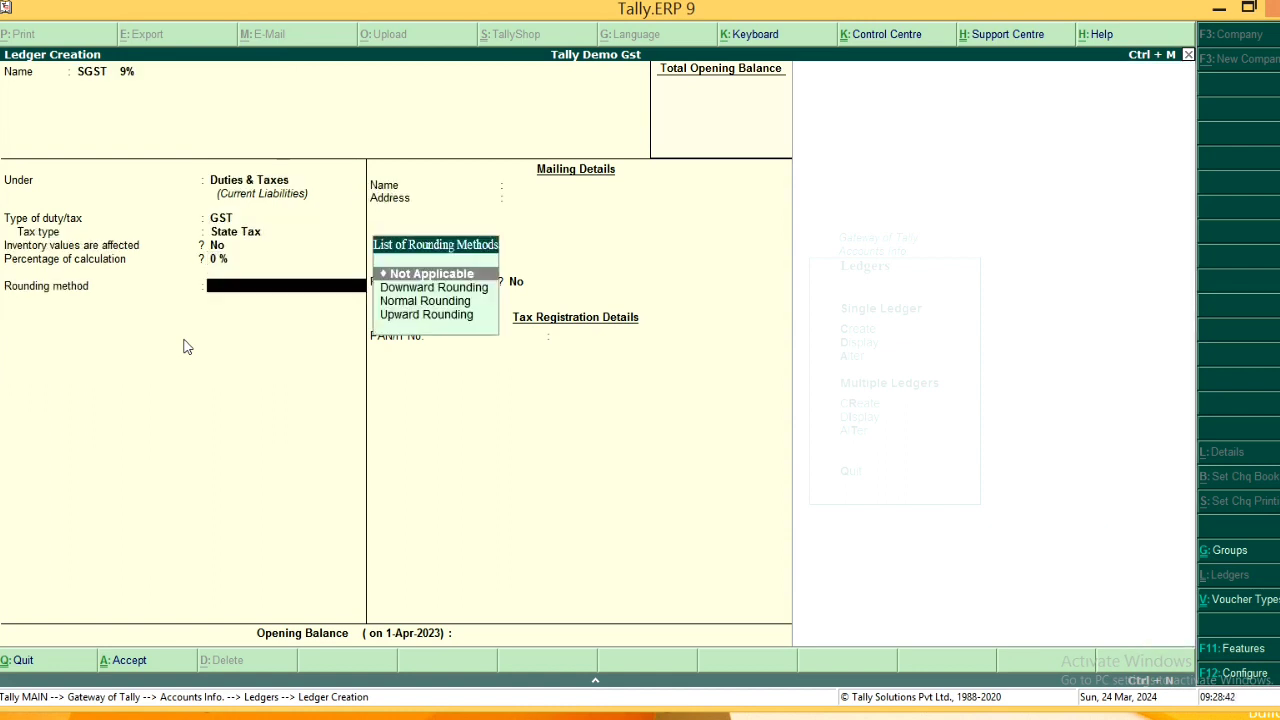
key(Return)
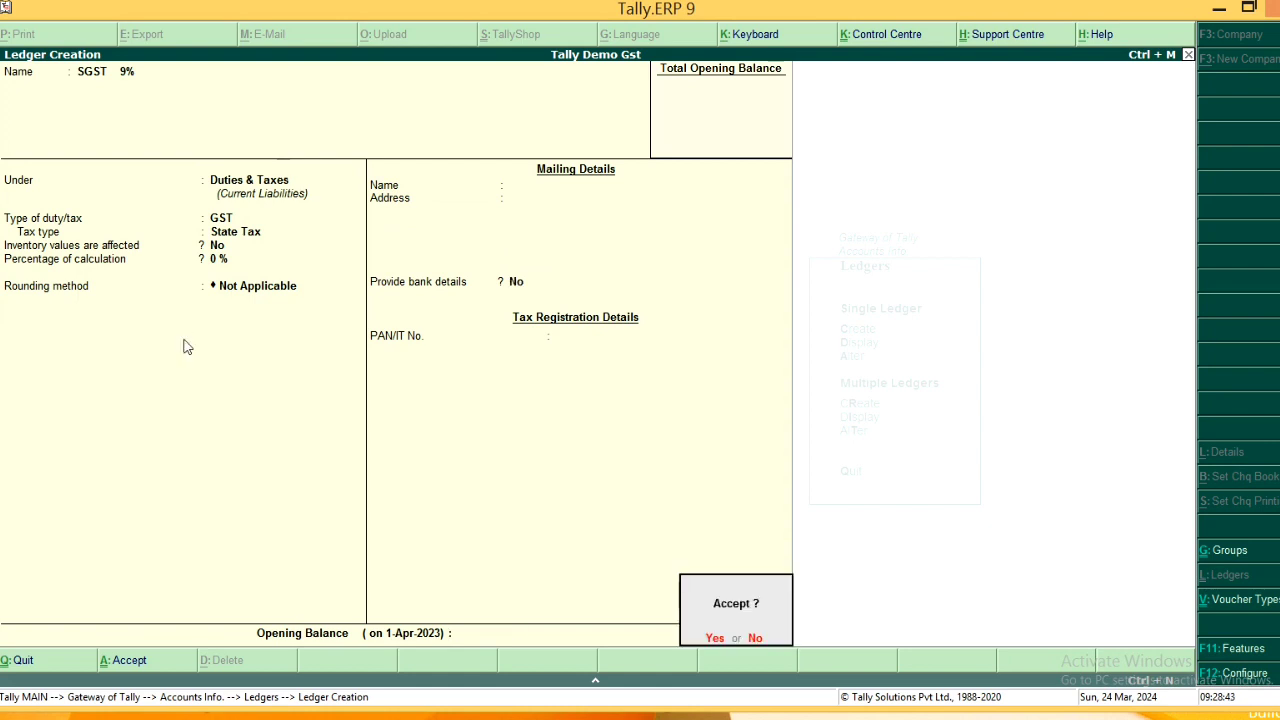
key(Return)
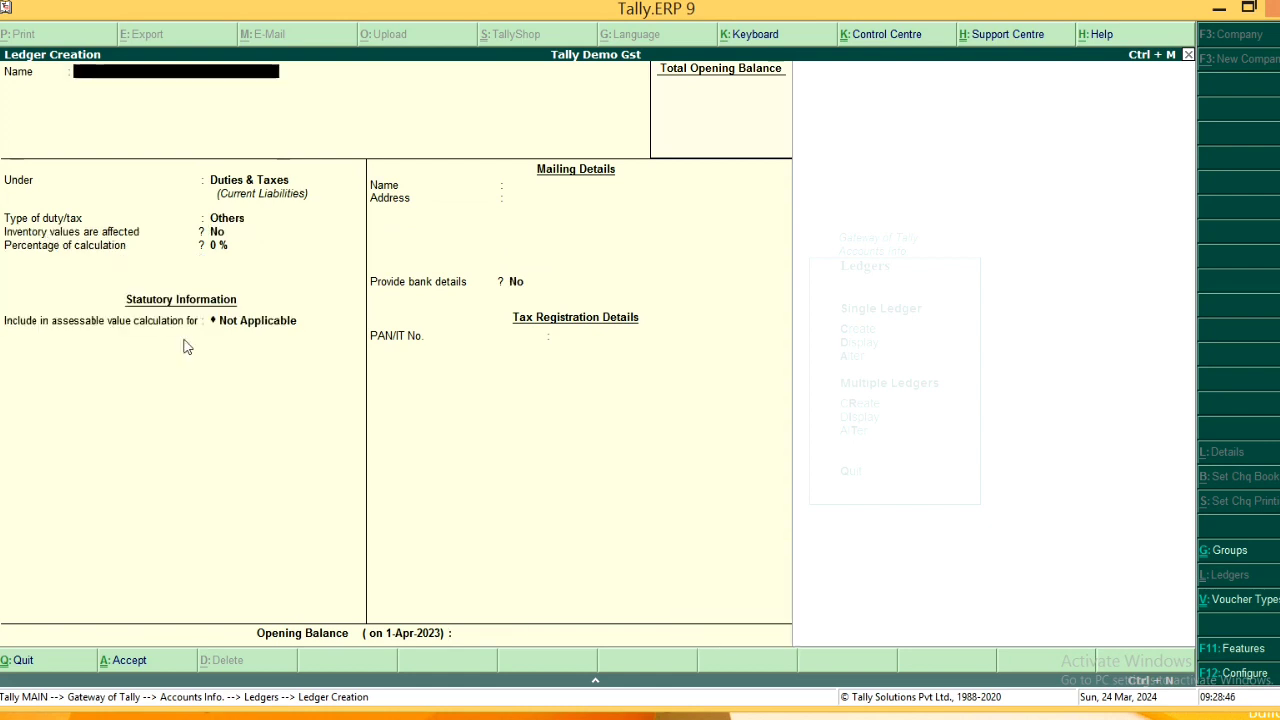
Step: Leave ledger creation and go to the company's inventory masters
key(Escape)
key(Return)
key(Escape)
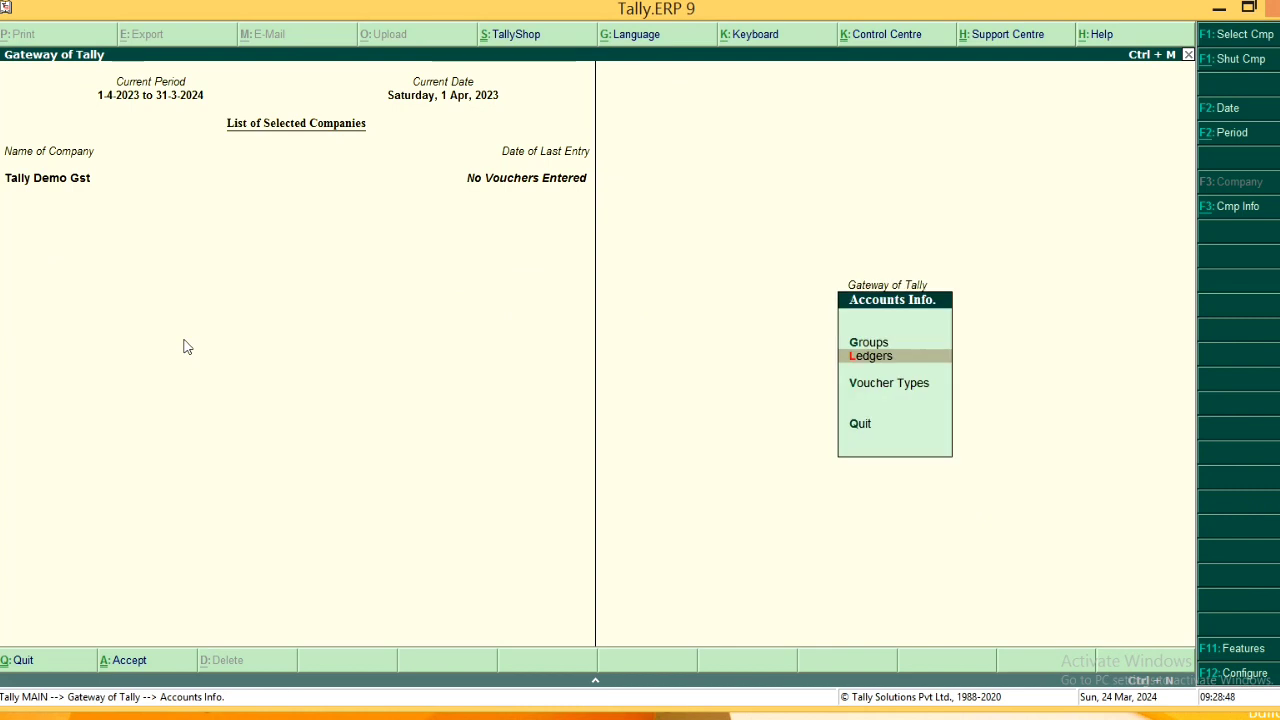
key(Escape)
key(Down)
key(Return)
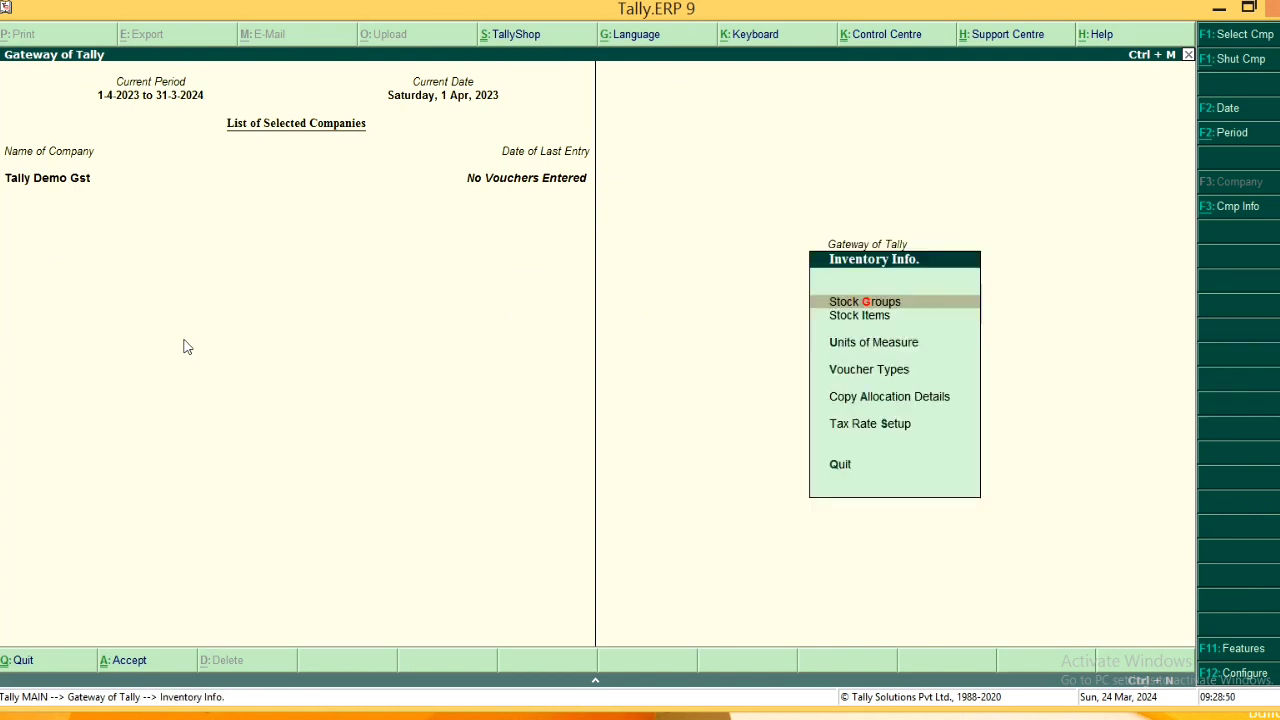
key(Down)
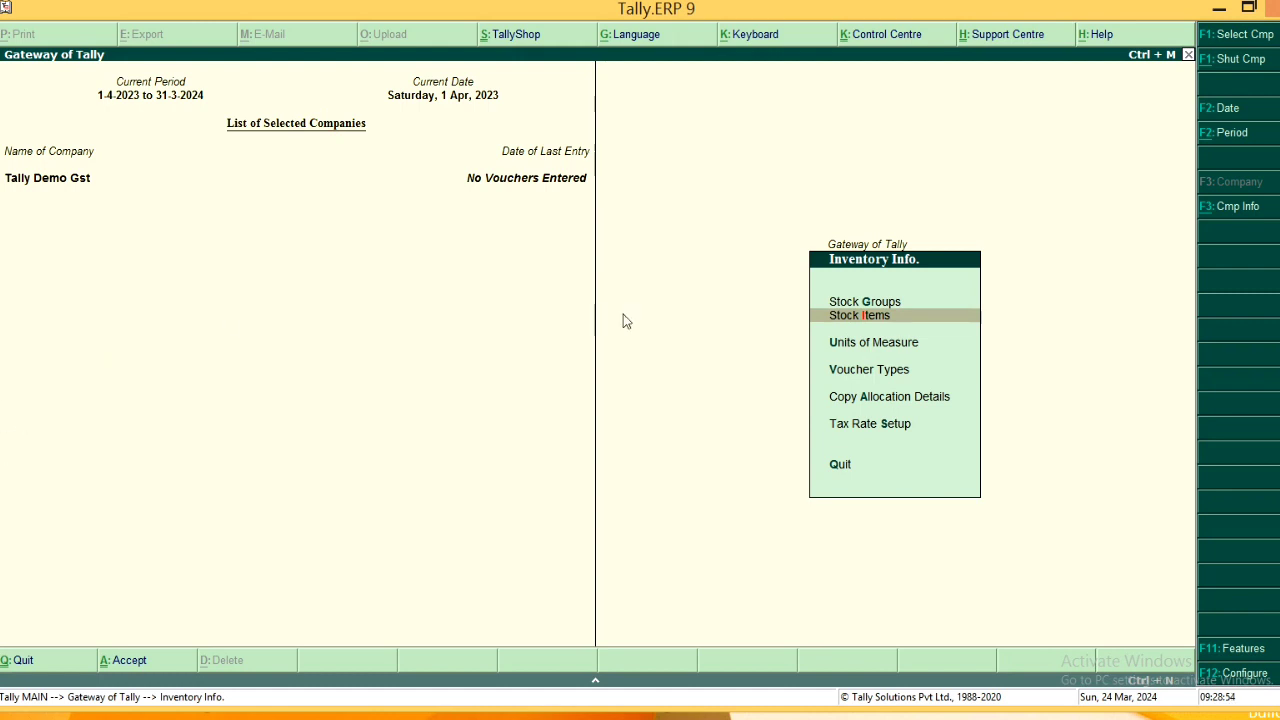
Step: Enable multiple godowns and stock categories in the company's inventory features
key(F11)
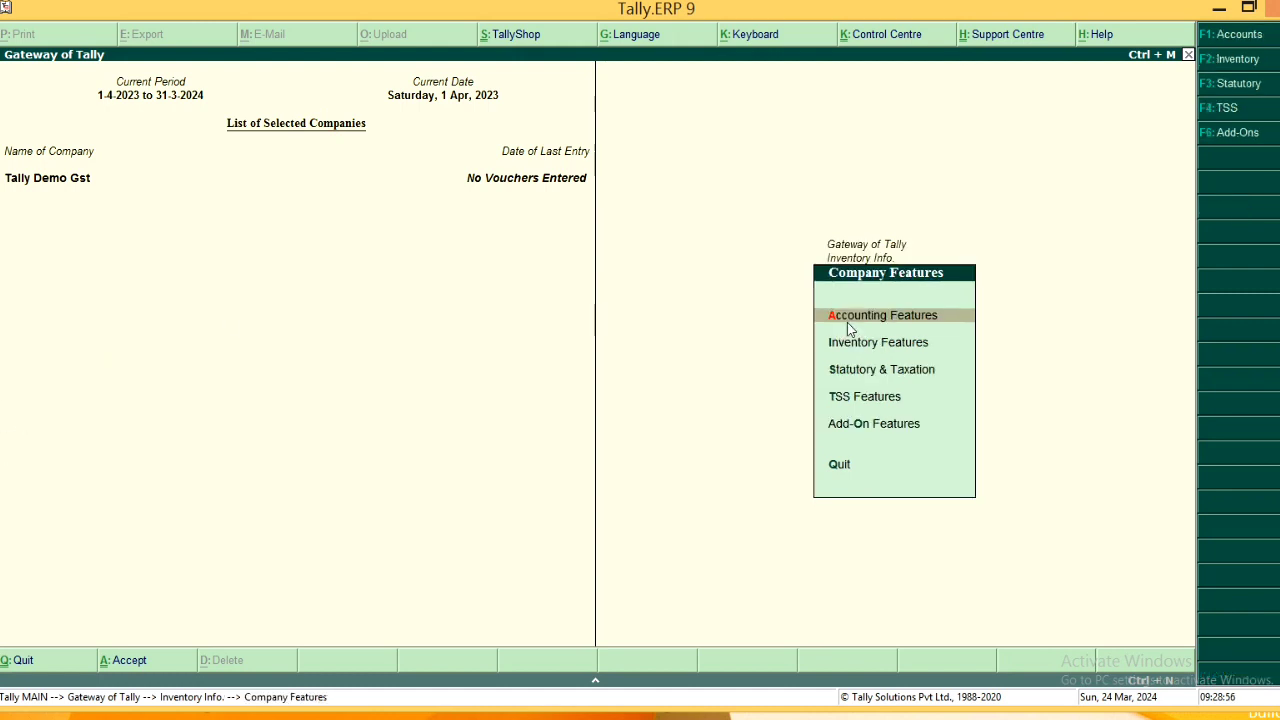
key(i)
key(Return)
key(Return)
key(Return)
key(Return)
key(Return)
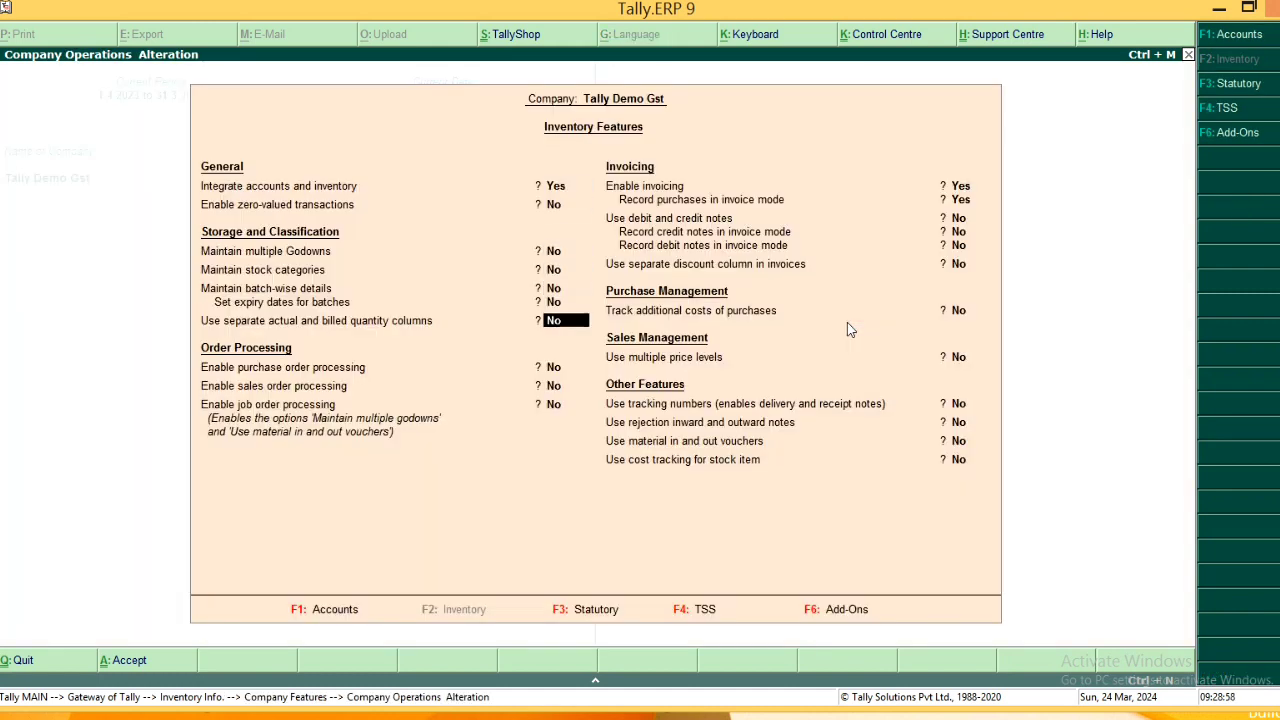
key(Up)
key(Up)
key(Up)
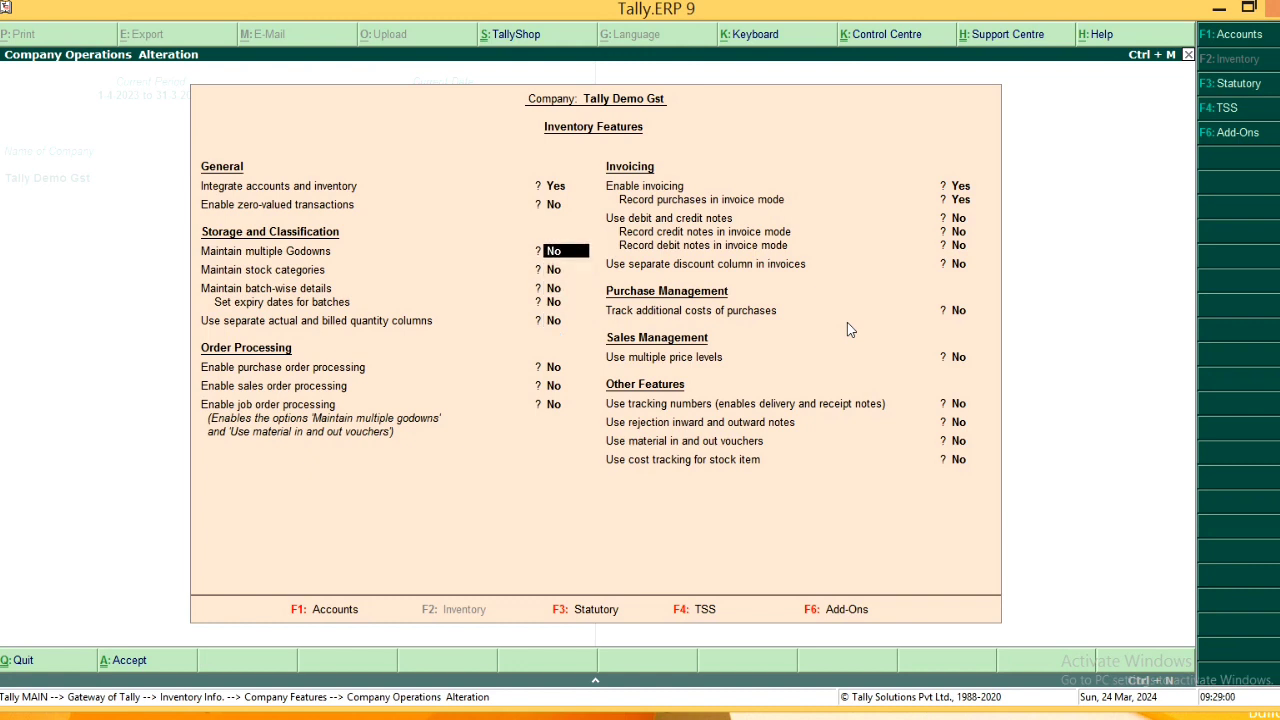
key(y)
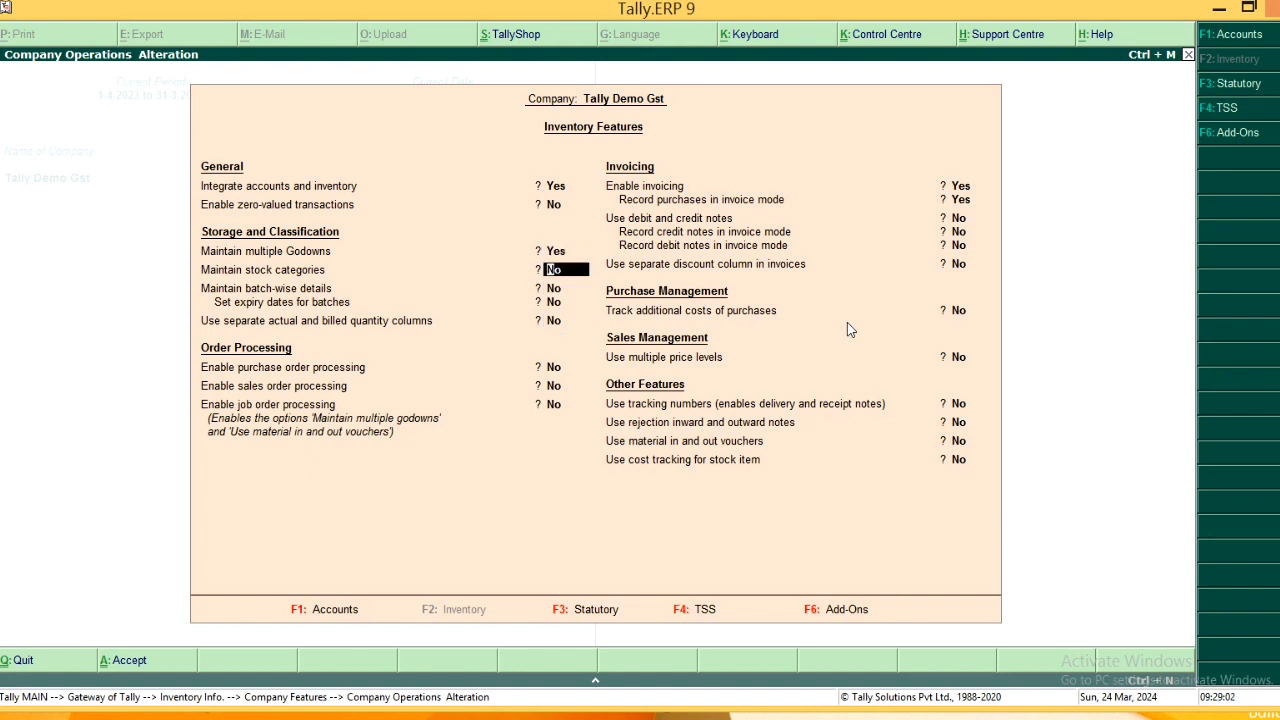
key(y)
Step: Leave the batch, quantity column and order processing options disabled, save the inventory features and return to the inventory masters
key(Return)
key(Return)
key(Return)
key(Return)
key(Return)
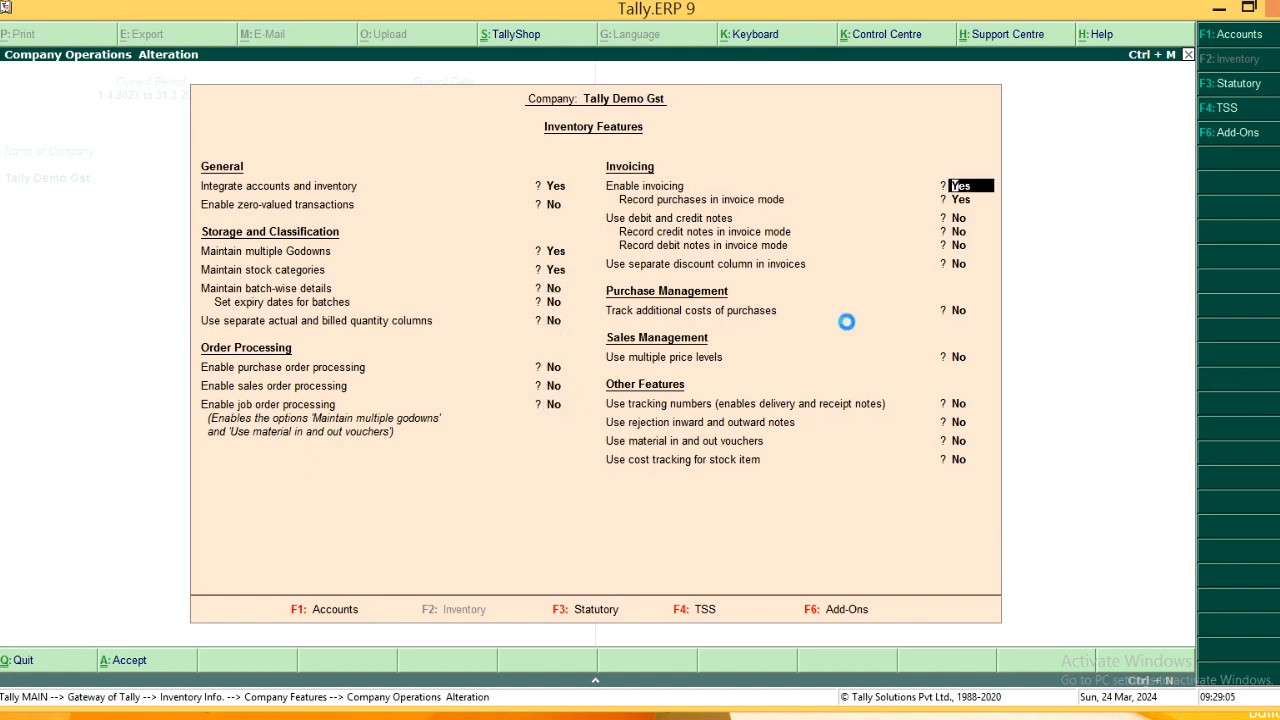
key(ctrl+a)
key(Escape)
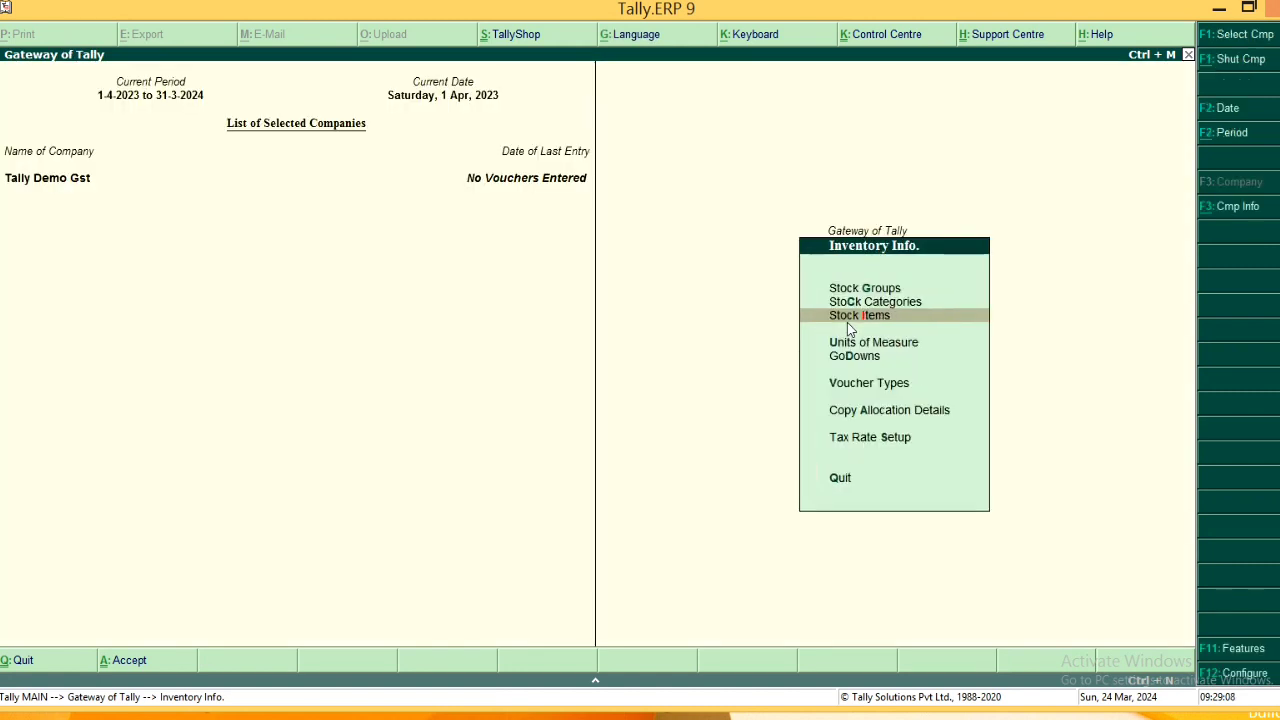
Step: Start creating a single stock item named NICIP PLUS, leaving its part number blank
key(Down)
key(Down)
key(Up)
key(Up)
key(Return)
key(Return)
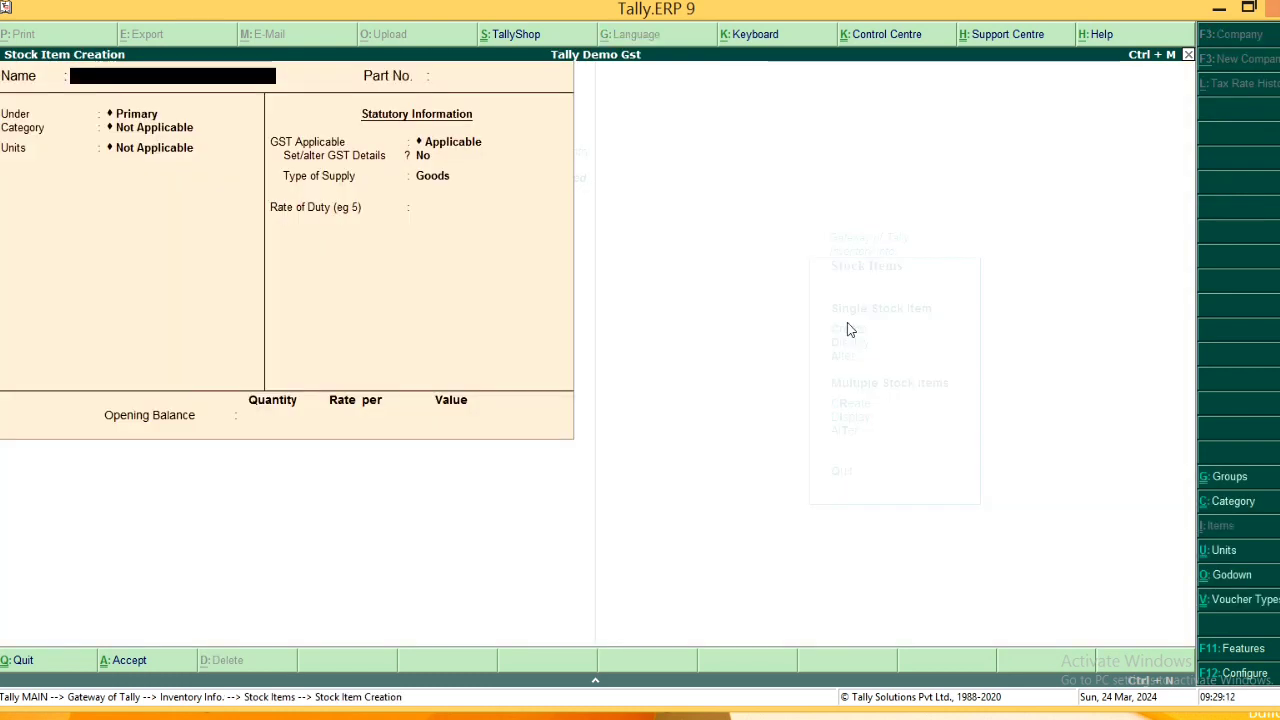
text(NICIP PLUS)
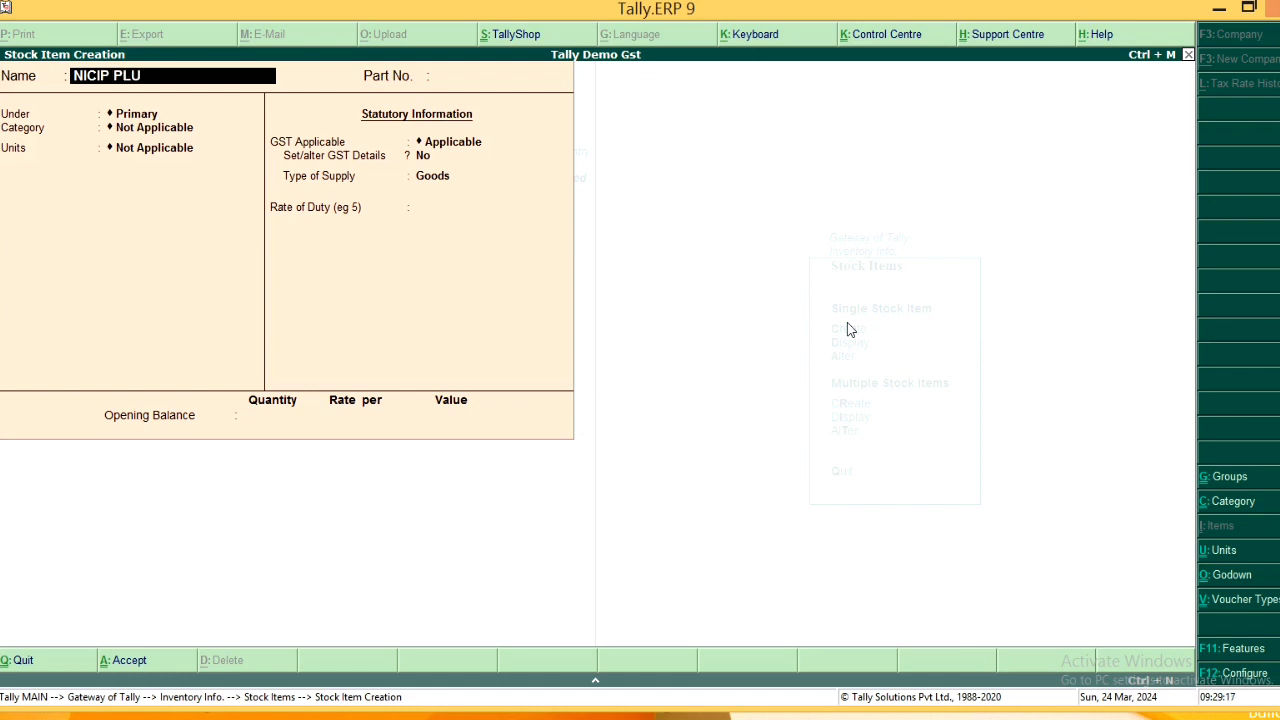
key(Return)
key(Return)
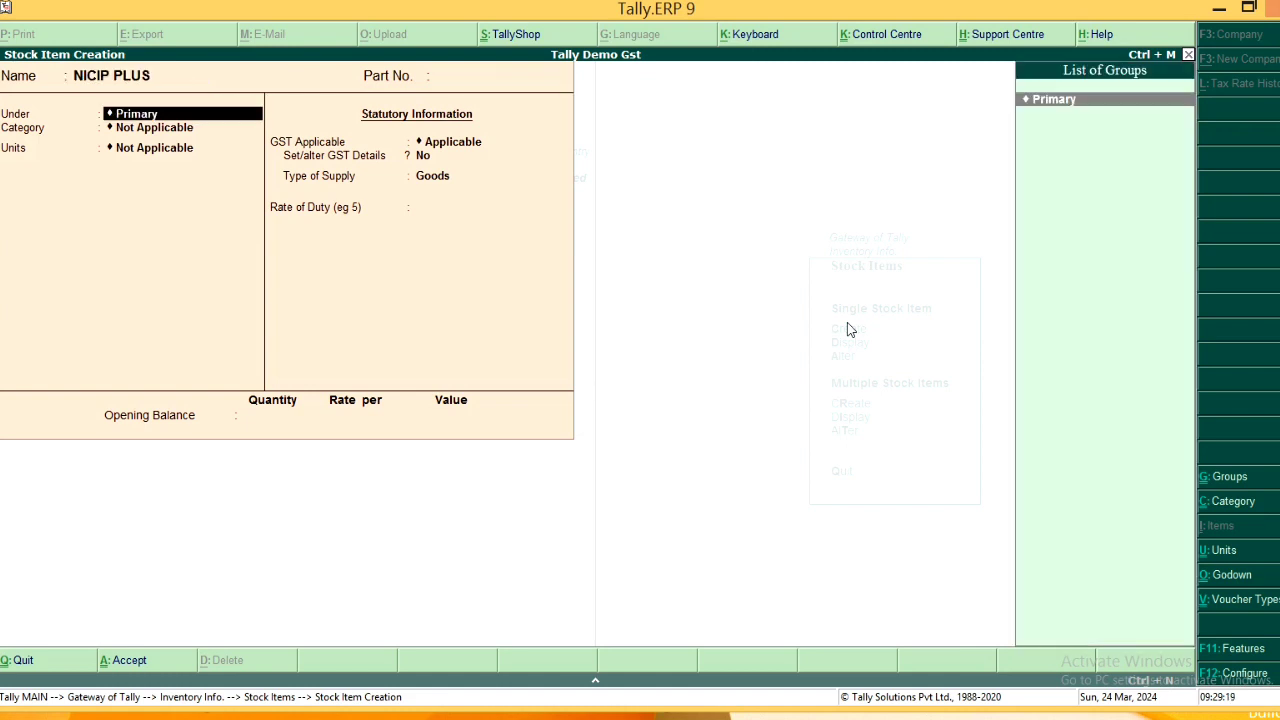
Step: Create the stock group CIPLA under Primary for the item, with item quantities added and GST details not altered
key(alt+c)
text(CIP)
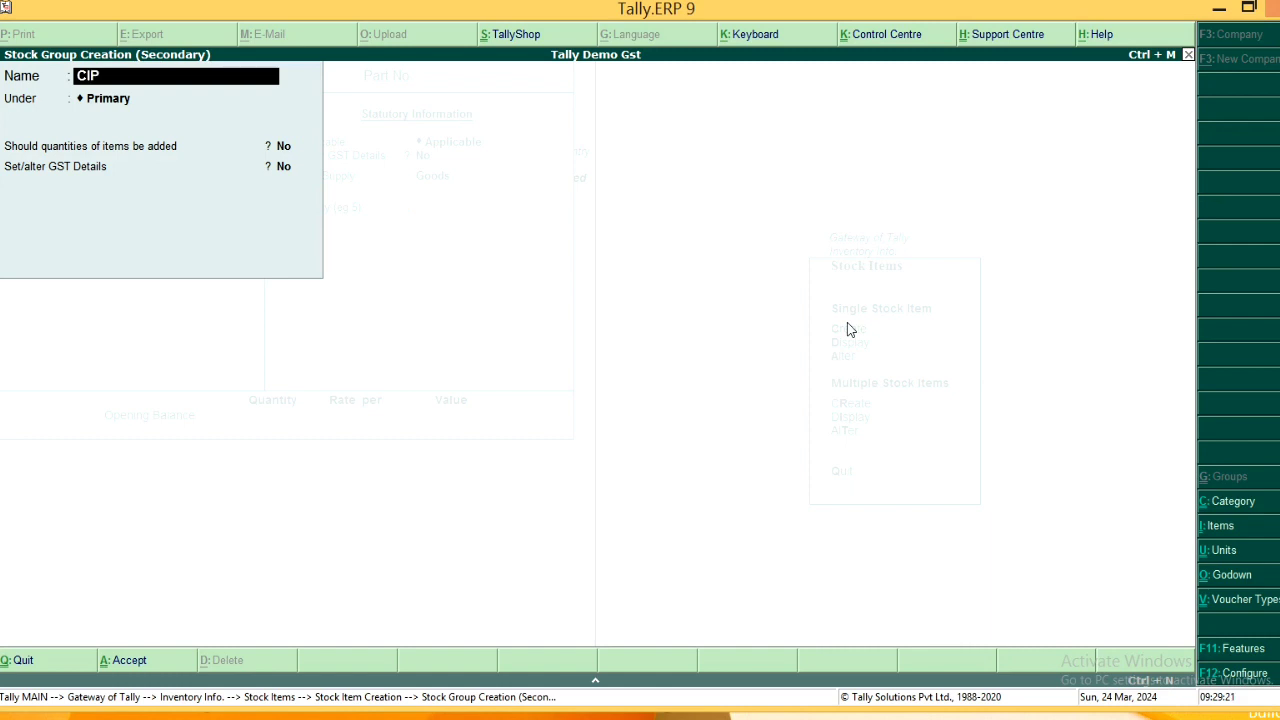
text(LA)
key(Return)
key(Return)
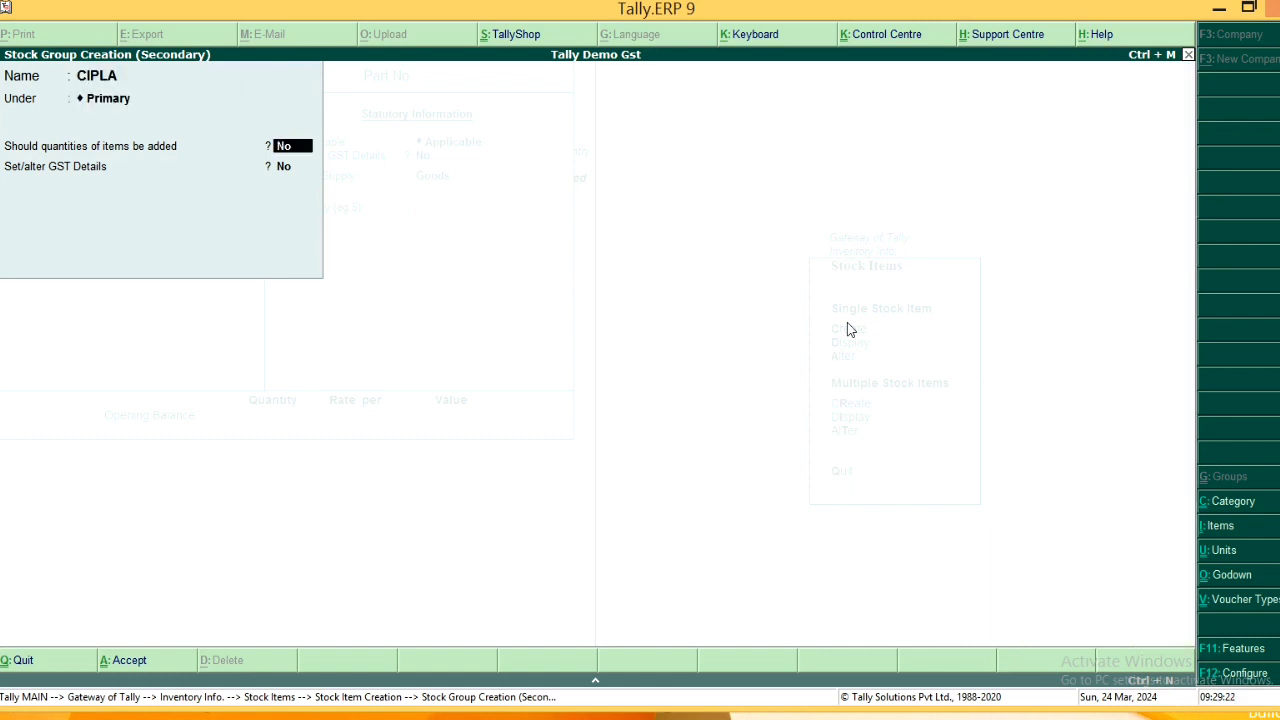
key(y)
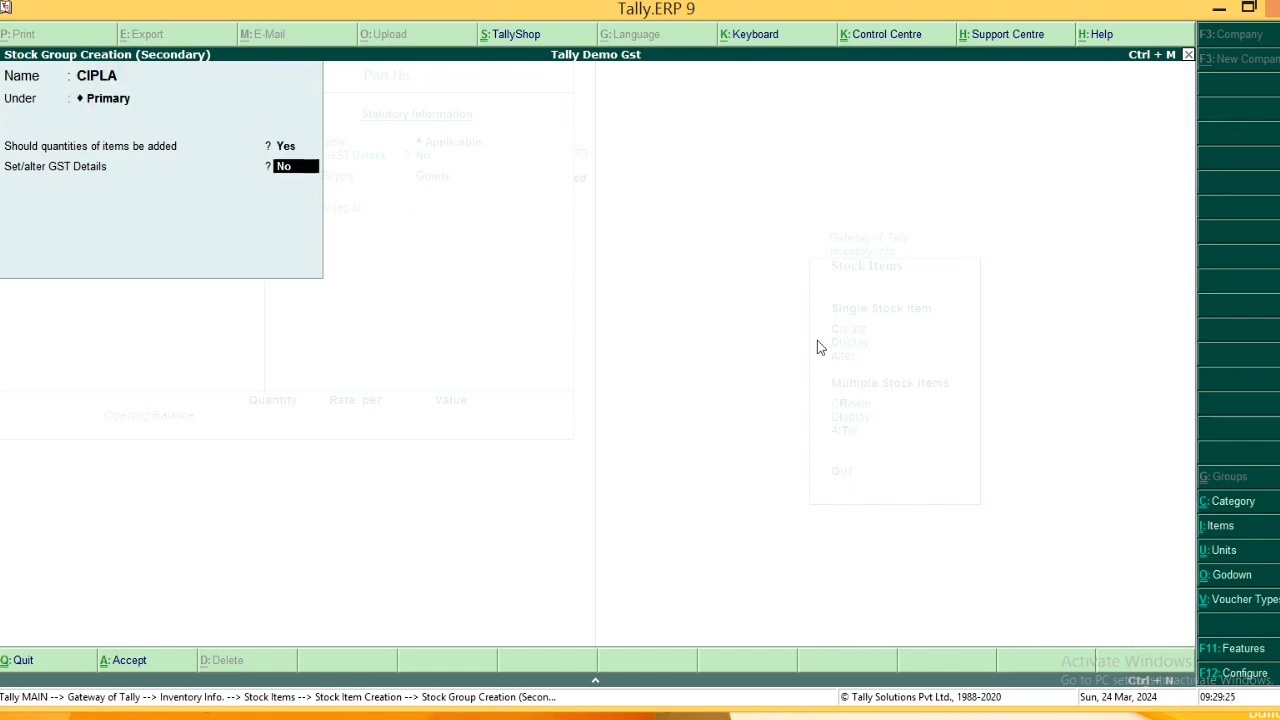
key(Return)
key(Return)
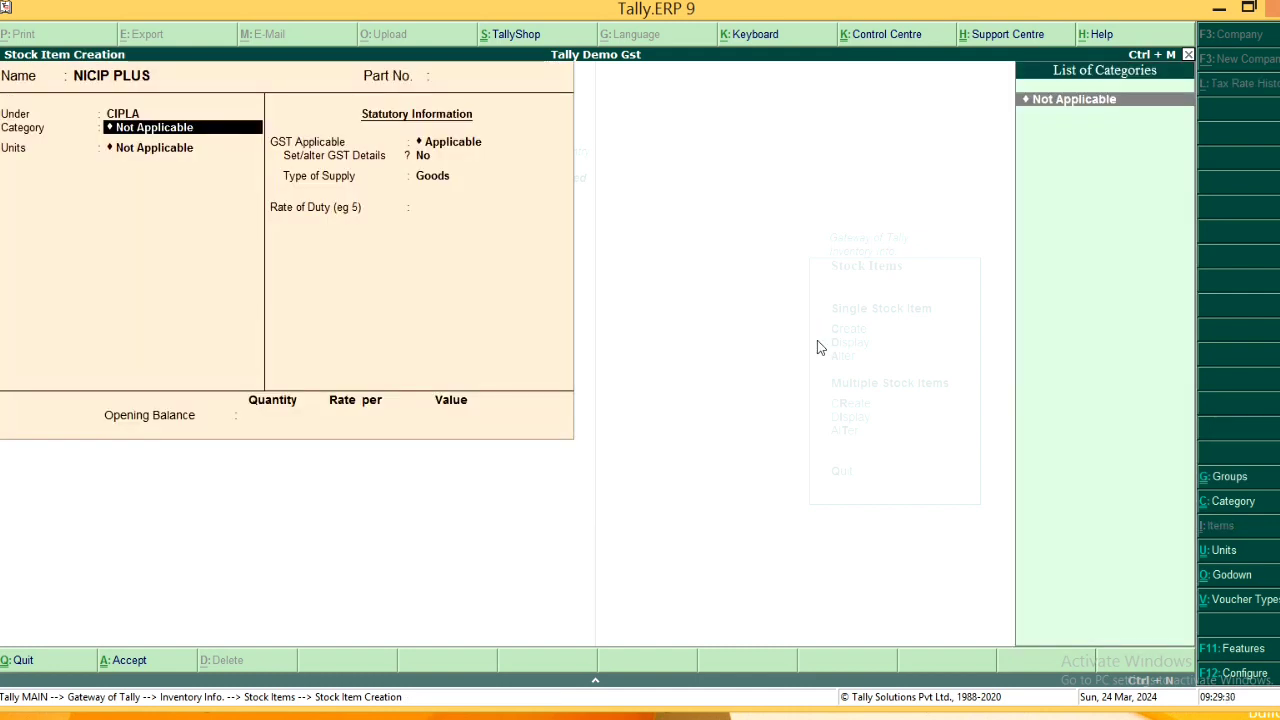
Step: Create the stock category MEDICINE under Primary and assign it to the NICIP PLUS item
key(alt+c)
text(MEDICI)
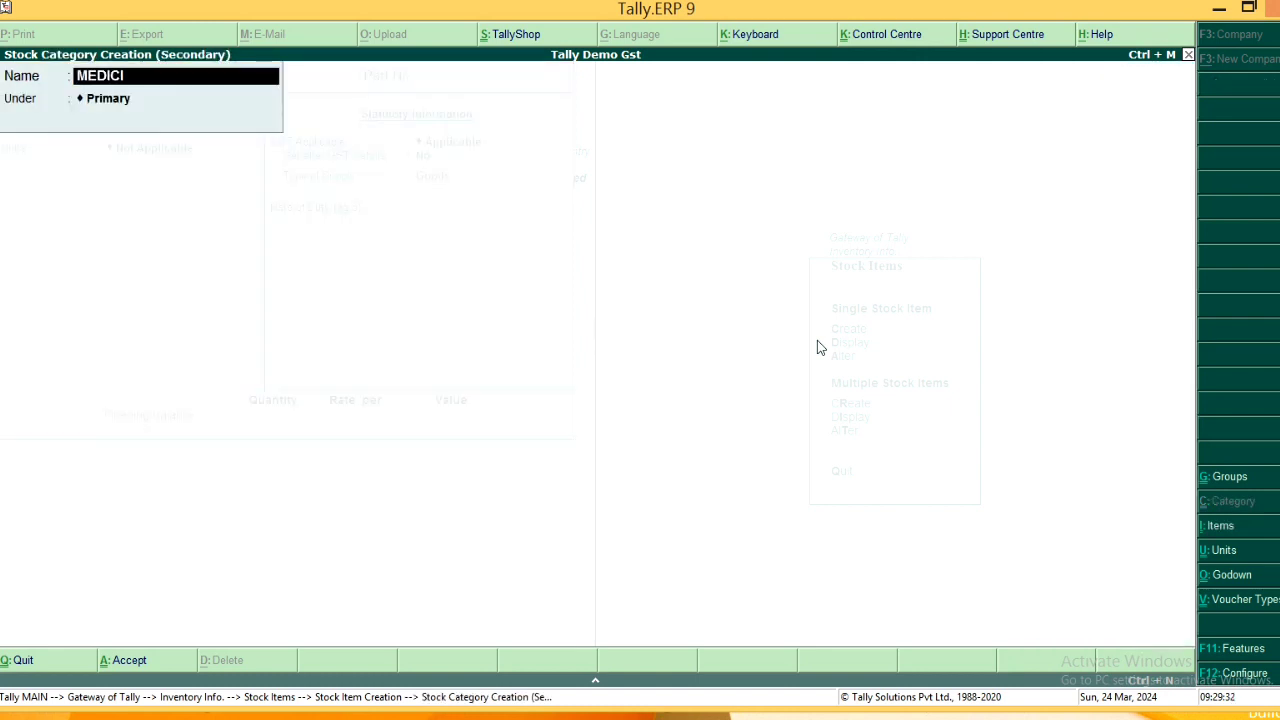
text(NE)
key(Return)
key(Return)
key(Return)
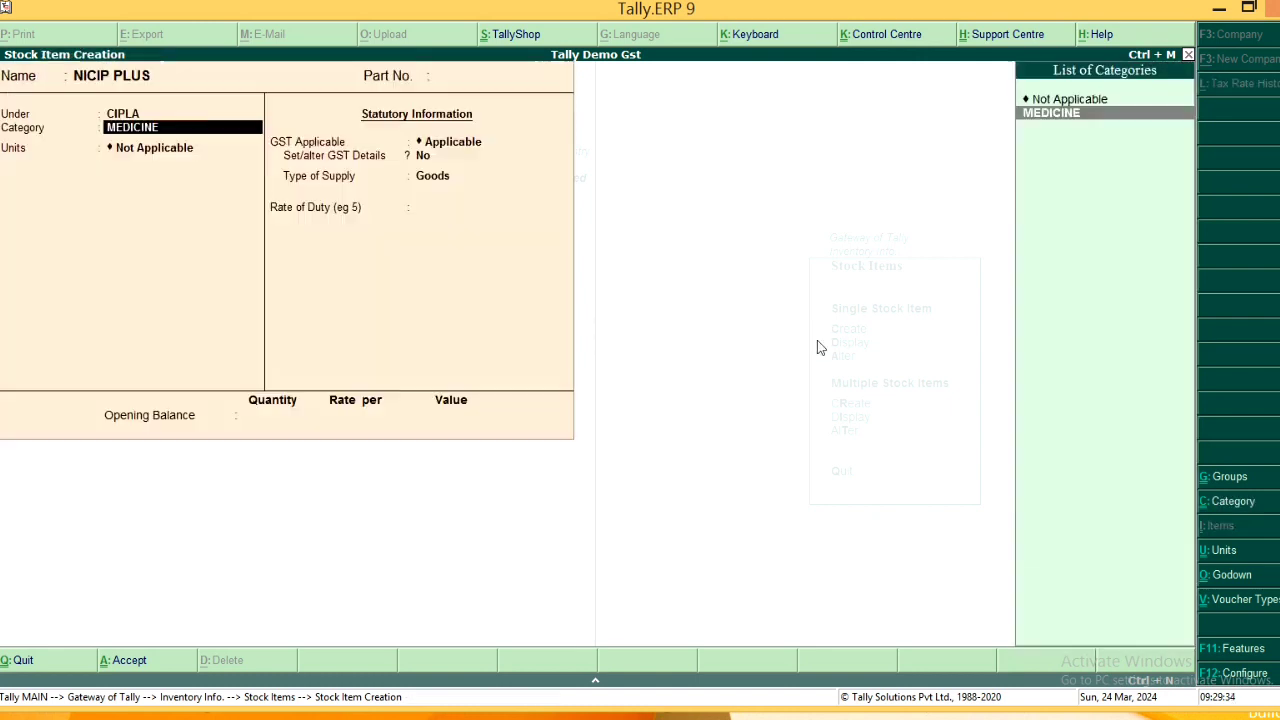
key(Return)
Step: Create the simple unit STRIP with 0 decimal places, leaving its formal name blank, and assign it to the NICIP PLUS item
key(alt+c)
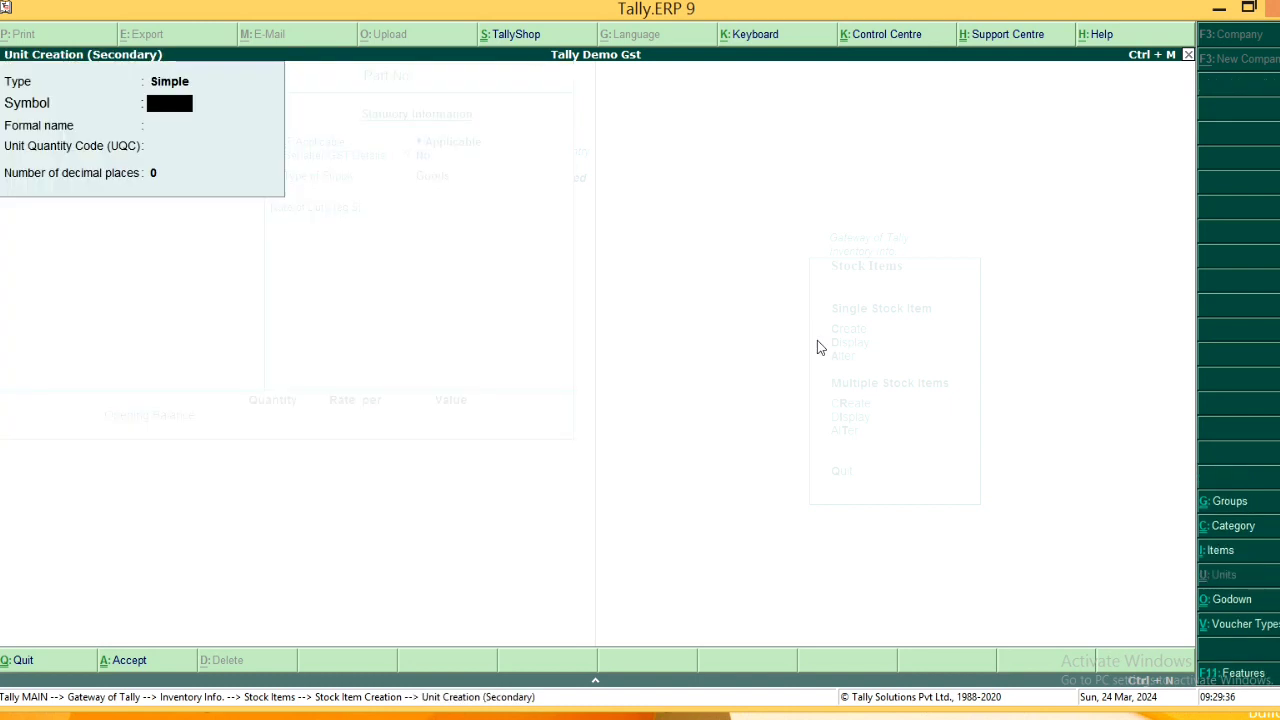
text(STRO)
text(P)
key(BackSpace)
key(BackSpace)
text(IP)
key(Return)
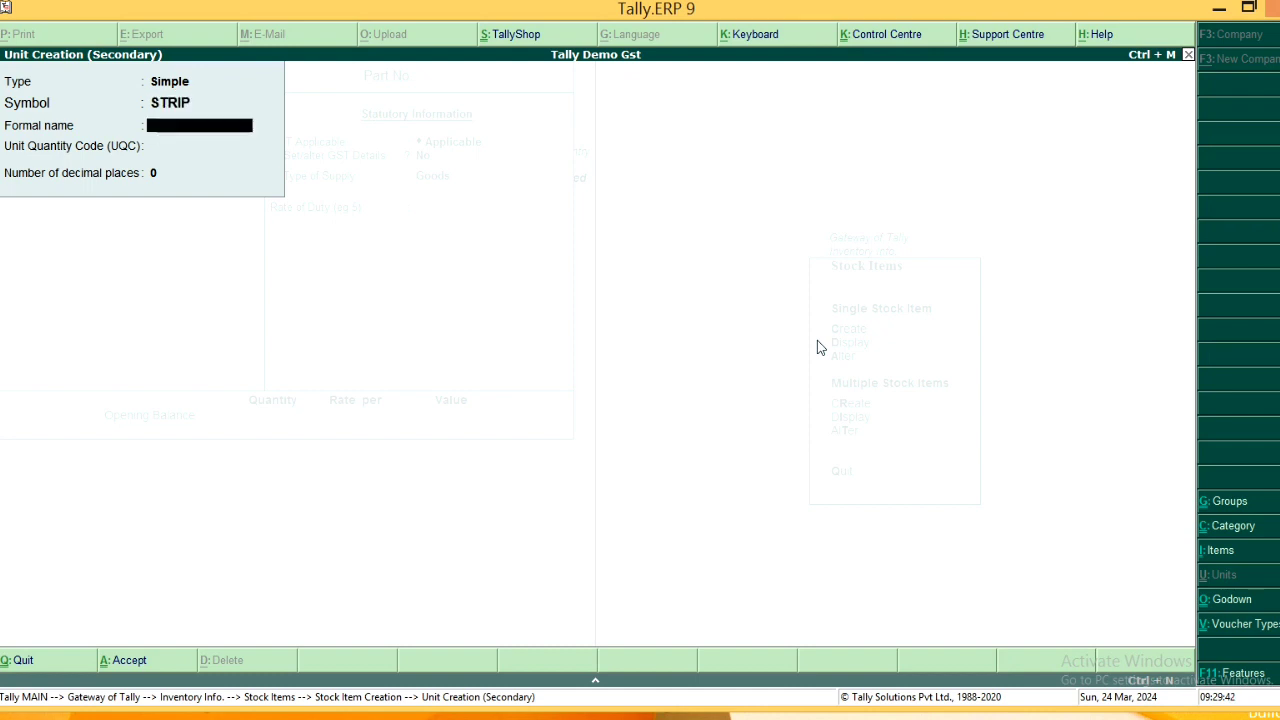
key(Return)
key(Return)
key(Return)
key(Return)
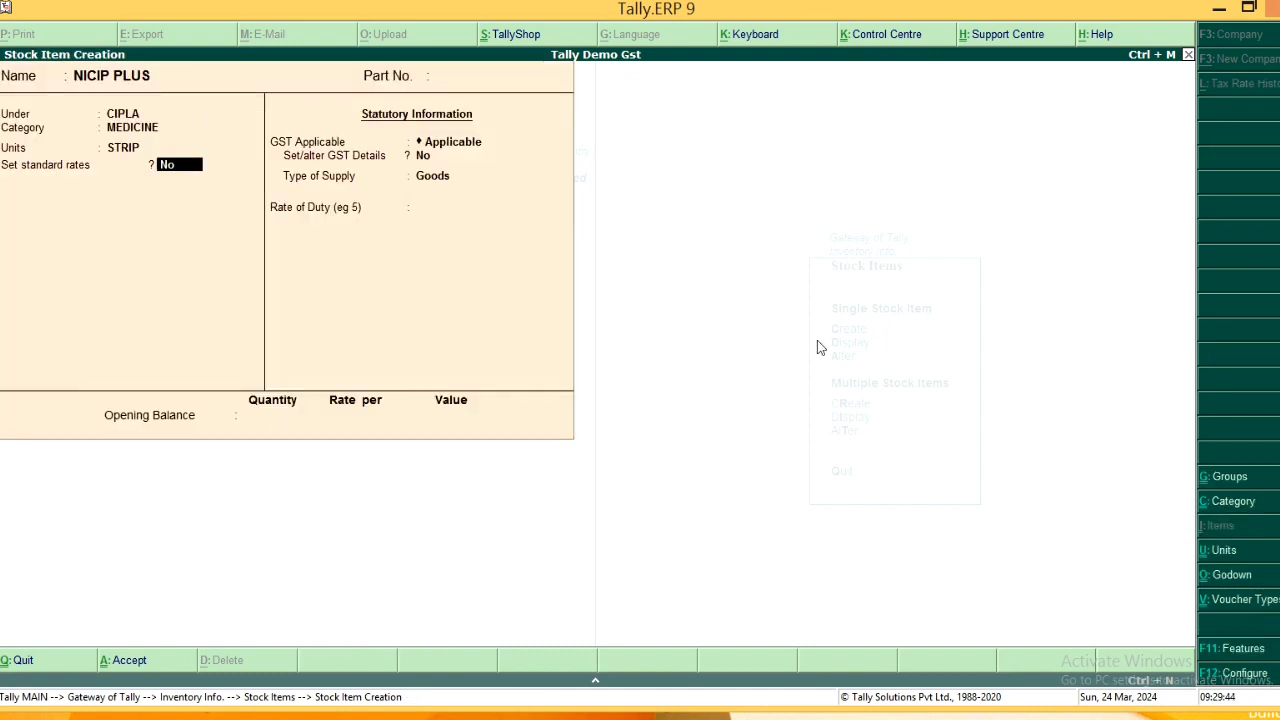
Step: Save NICIP PLUS without standard rates, as GST-applicable Goods with GST details not altered and duty rate 0, and return to the Gateway of Tally
key(Return)
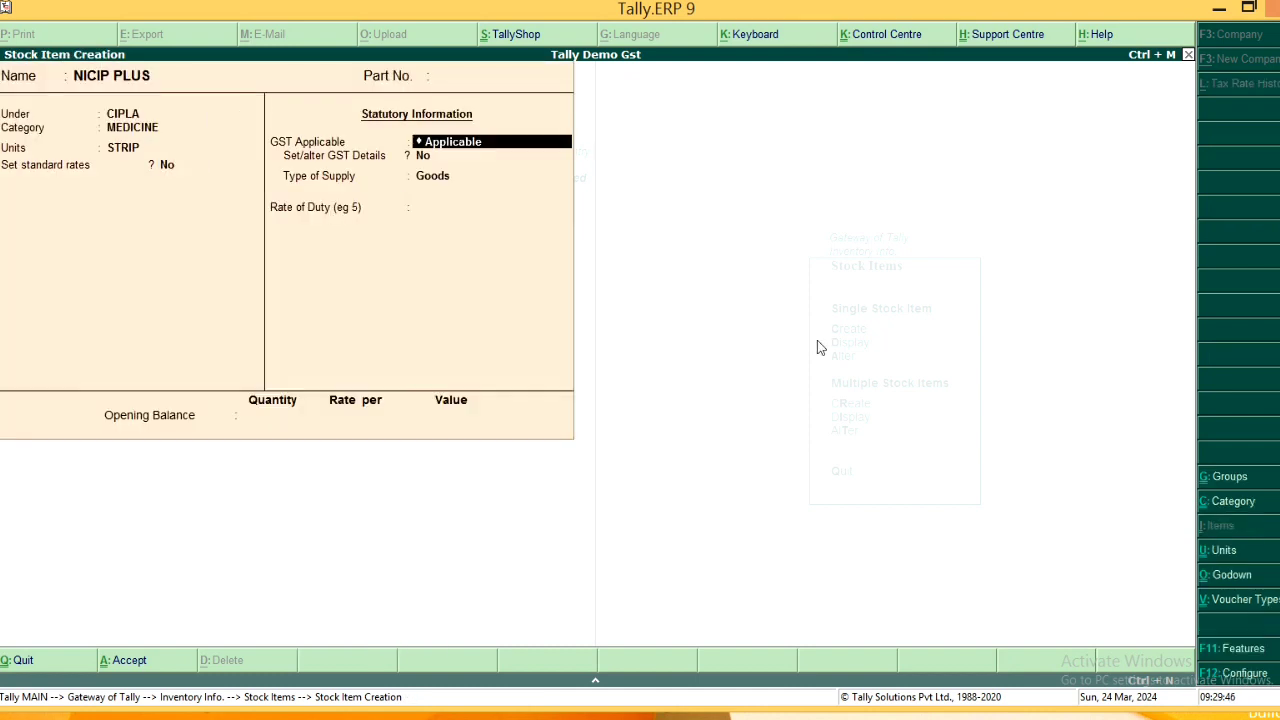
key(Return)
key(Return)
key(Return)
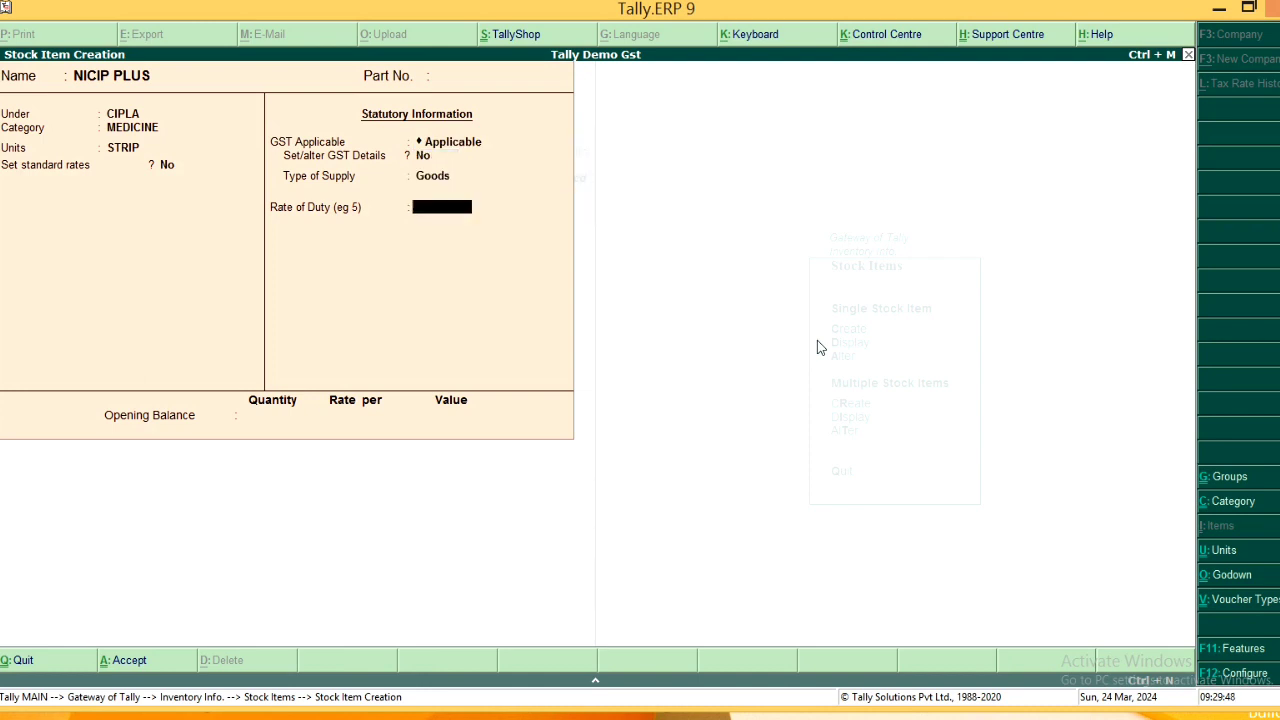
key(Return)
key(Return)
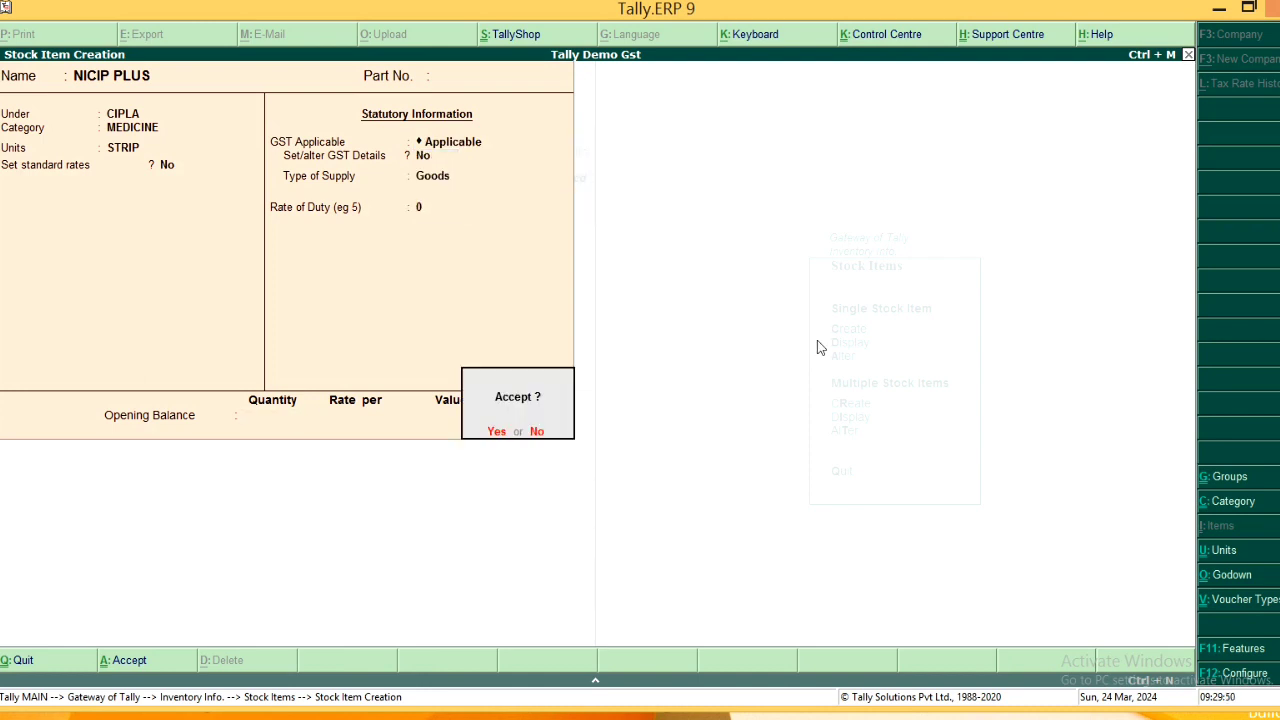
key(Return)
key(Escape)
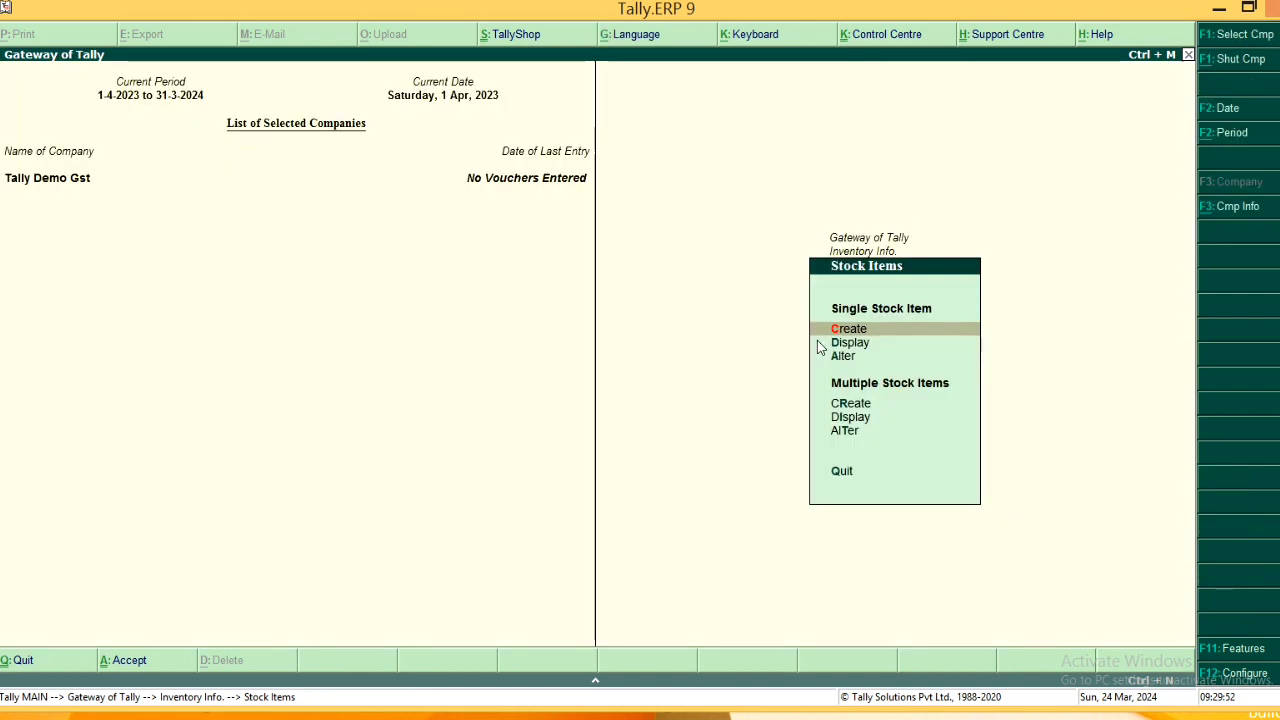
key(Escape)
key(Escape)
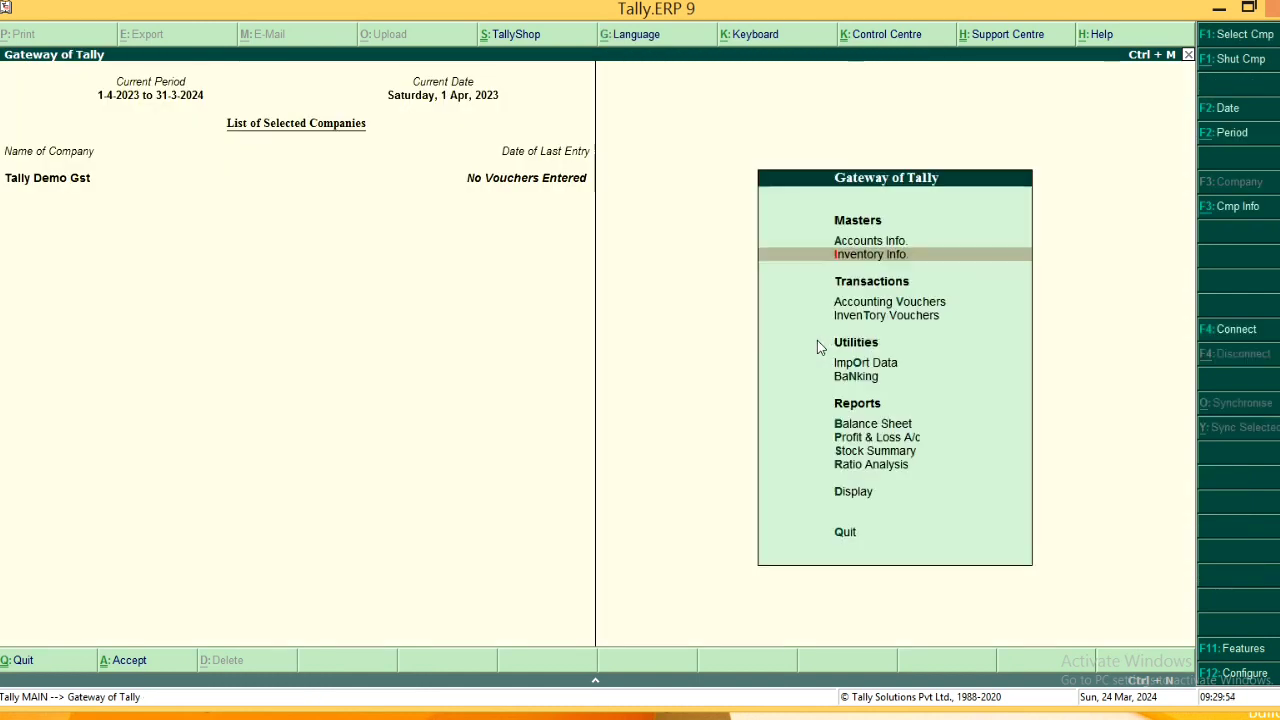
Step: Start a purchase accounting voucher with supplier invoice number PUT/01/GSTBILL dated 1-Apr-2023
key(Down)
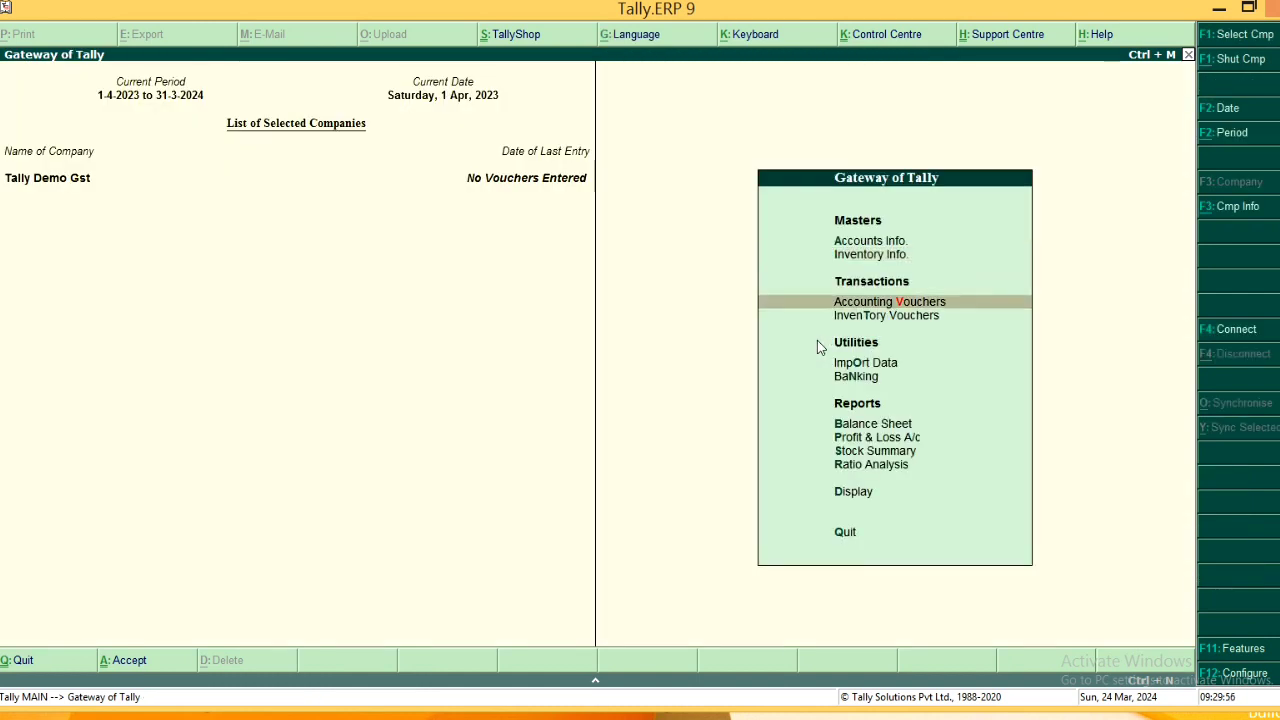
key(Return)
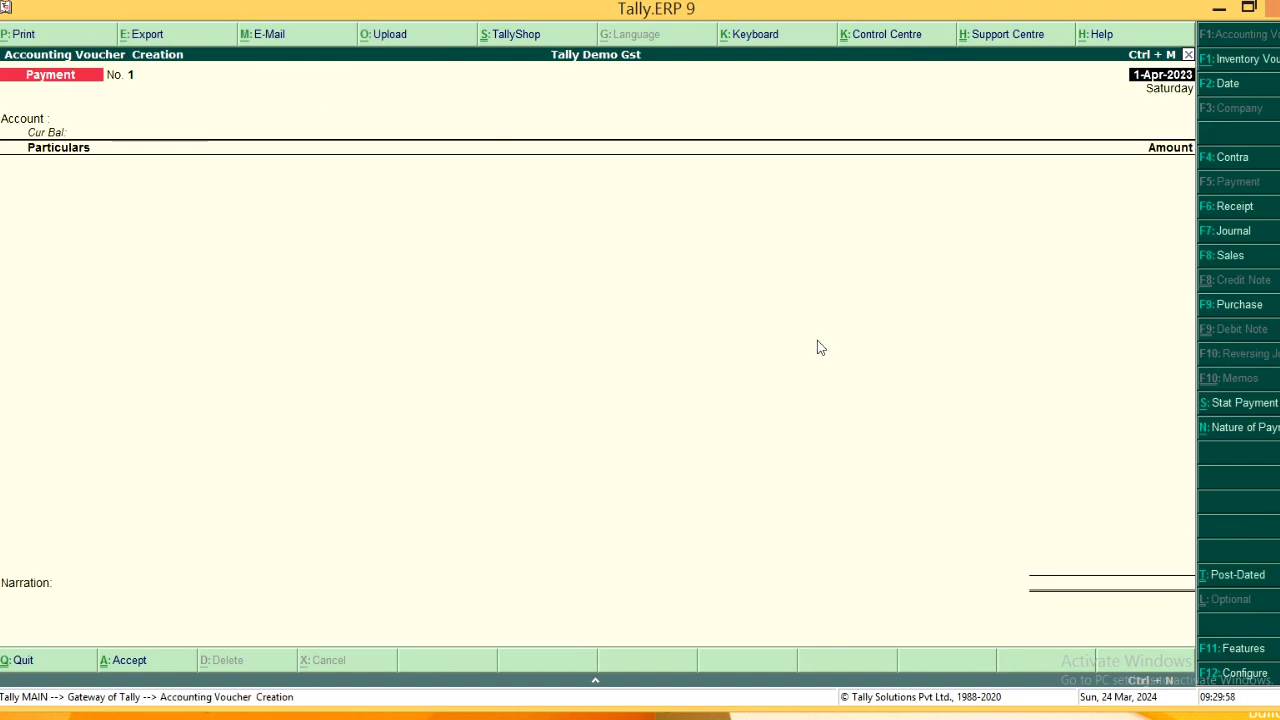
key(F9)
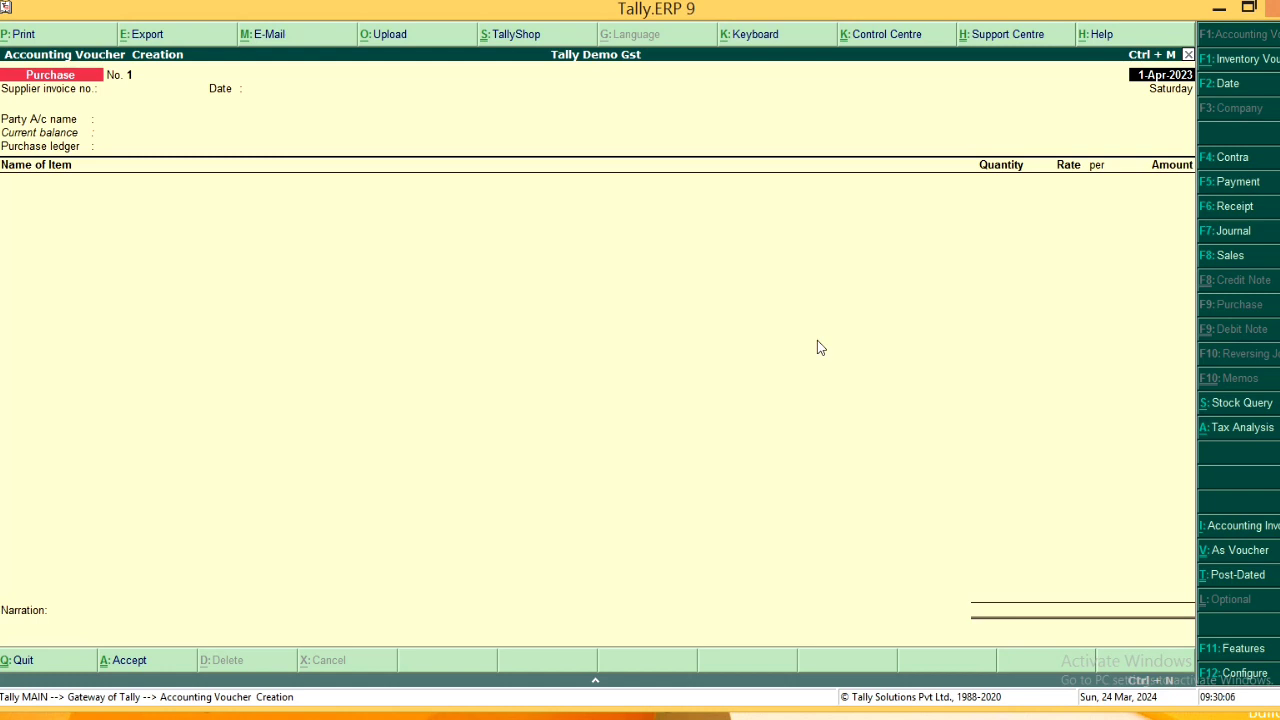
key(Return)
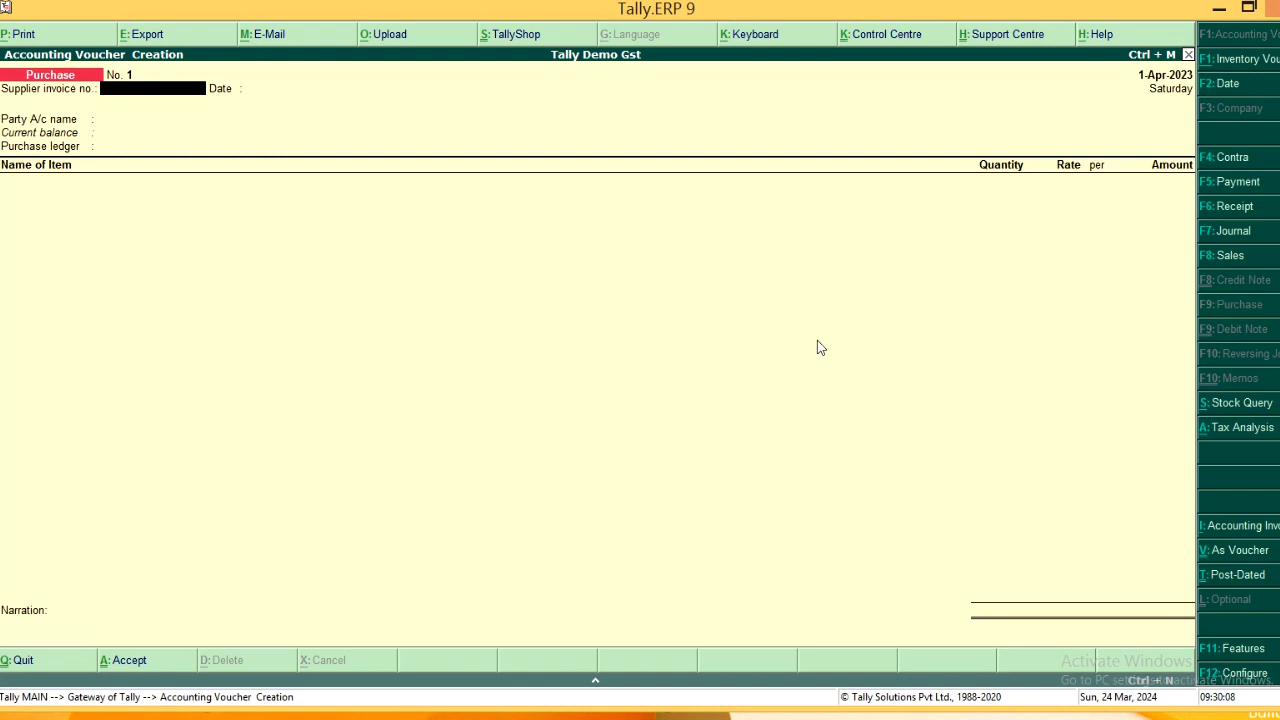
text(PUT/01/GSTBILL)
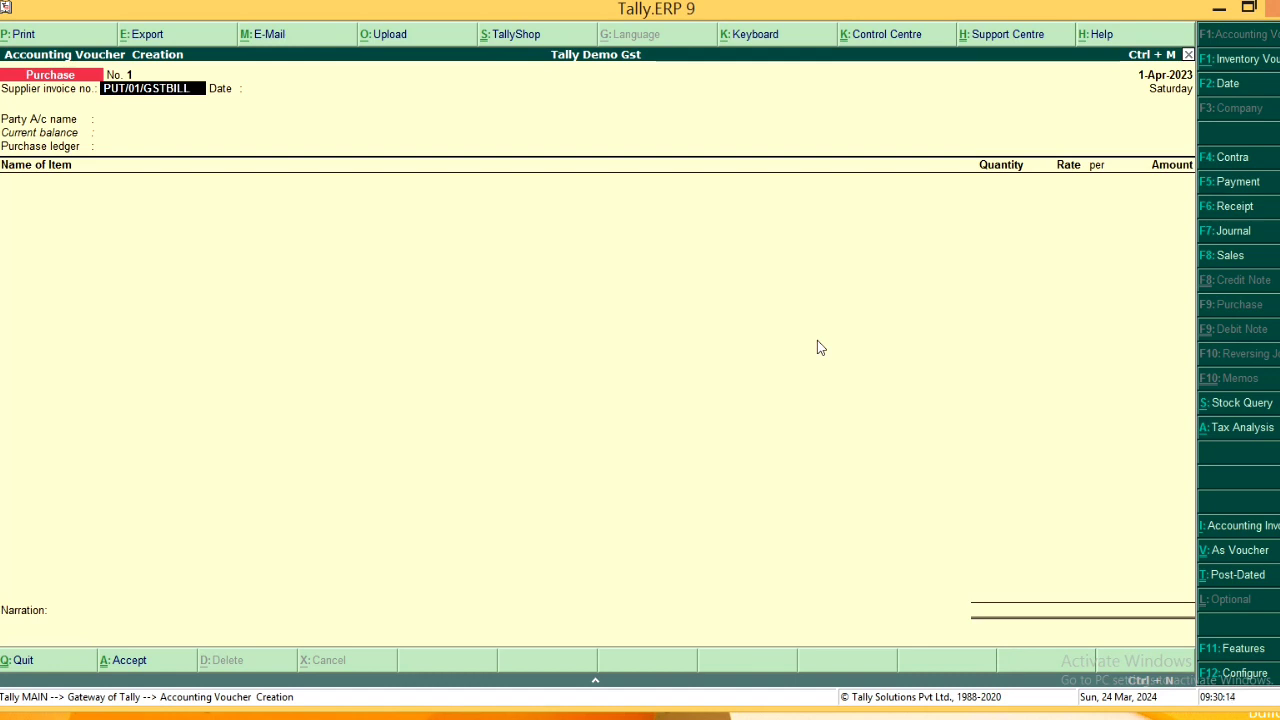
key(Return)
key(Return)
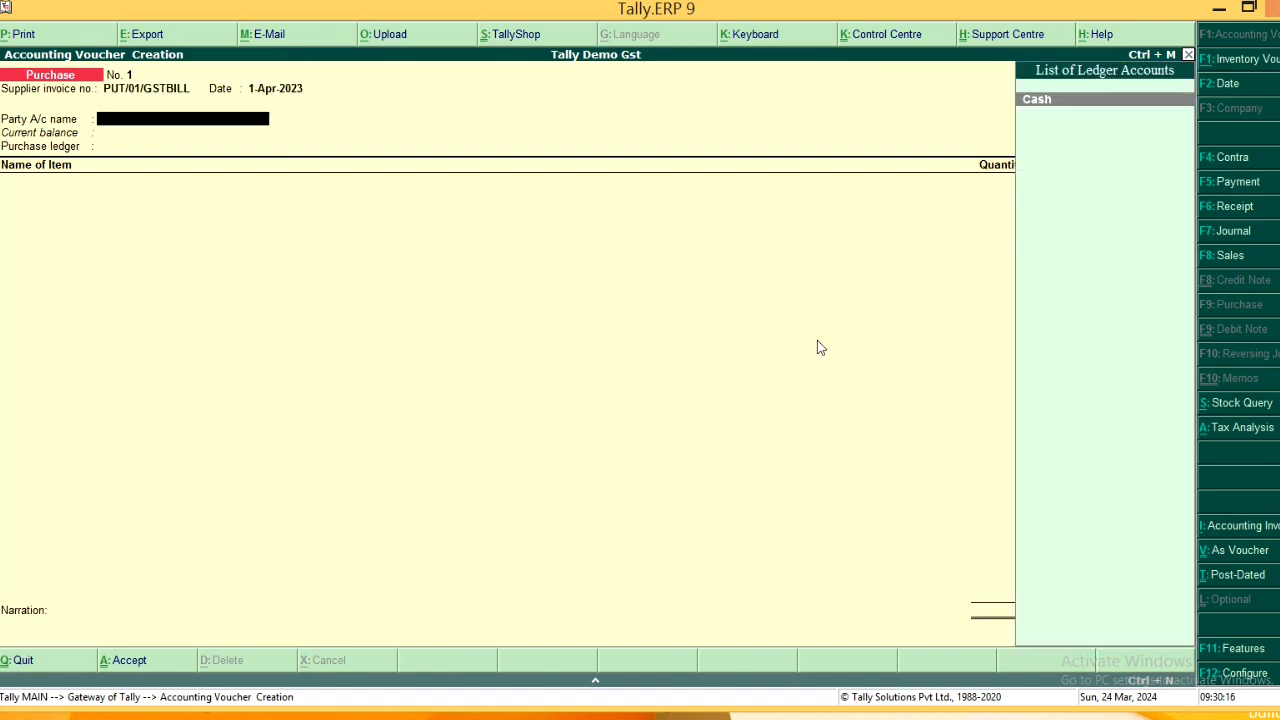
Step: Start a party ledger SANJAY MEDICO under Sundry Creditors with bill-by-bill balances, no credit period or credit-day check, and inventory values not affected
key(alt+c)
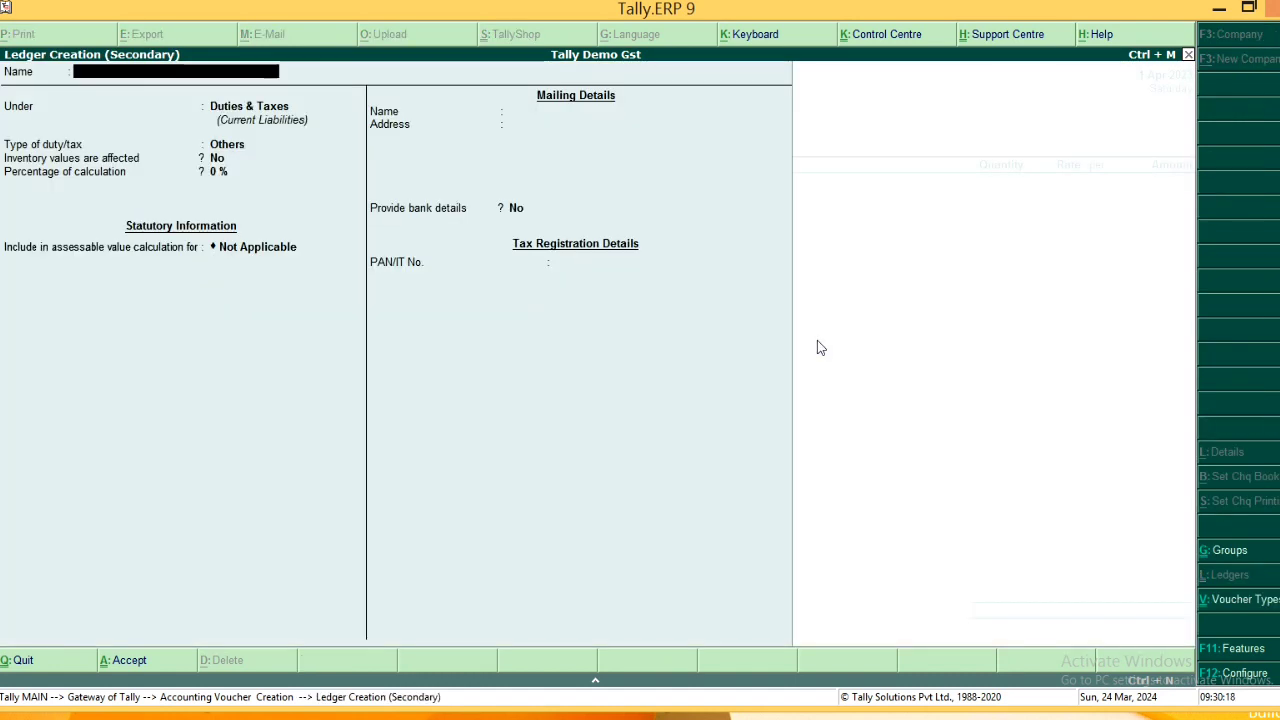
text(SANJAY)
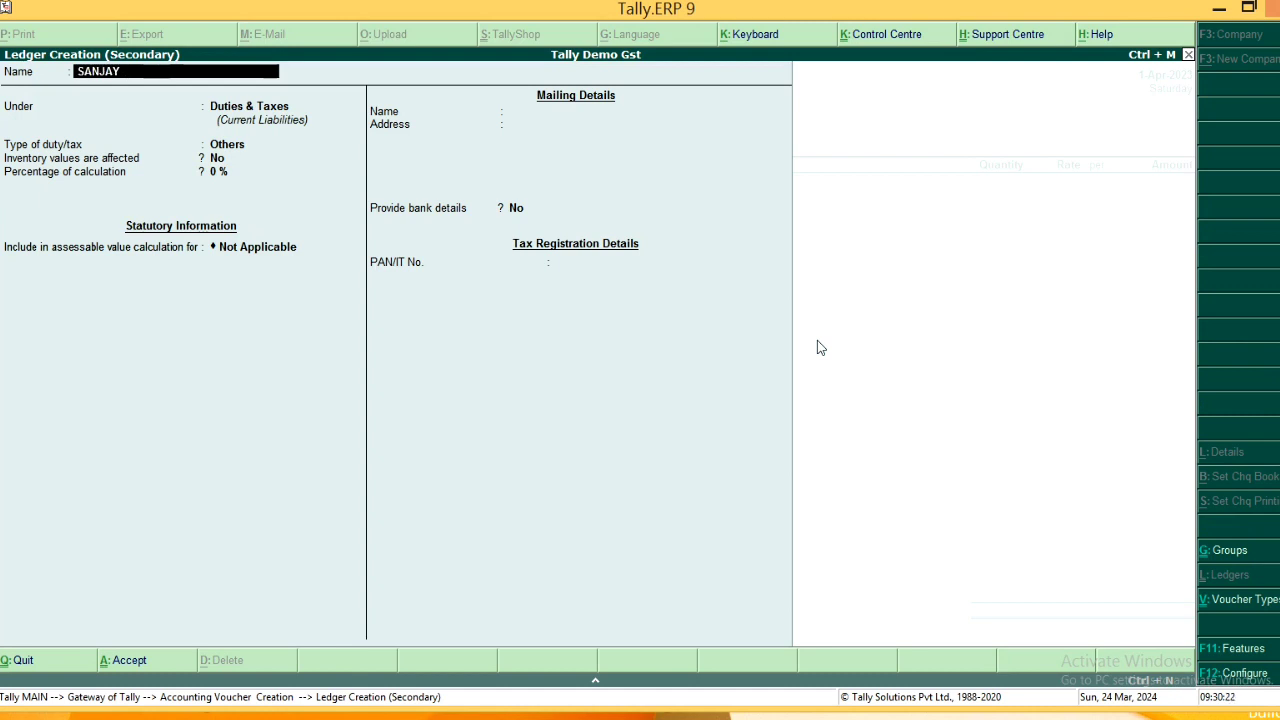
text( MEDICO)
key(Return)
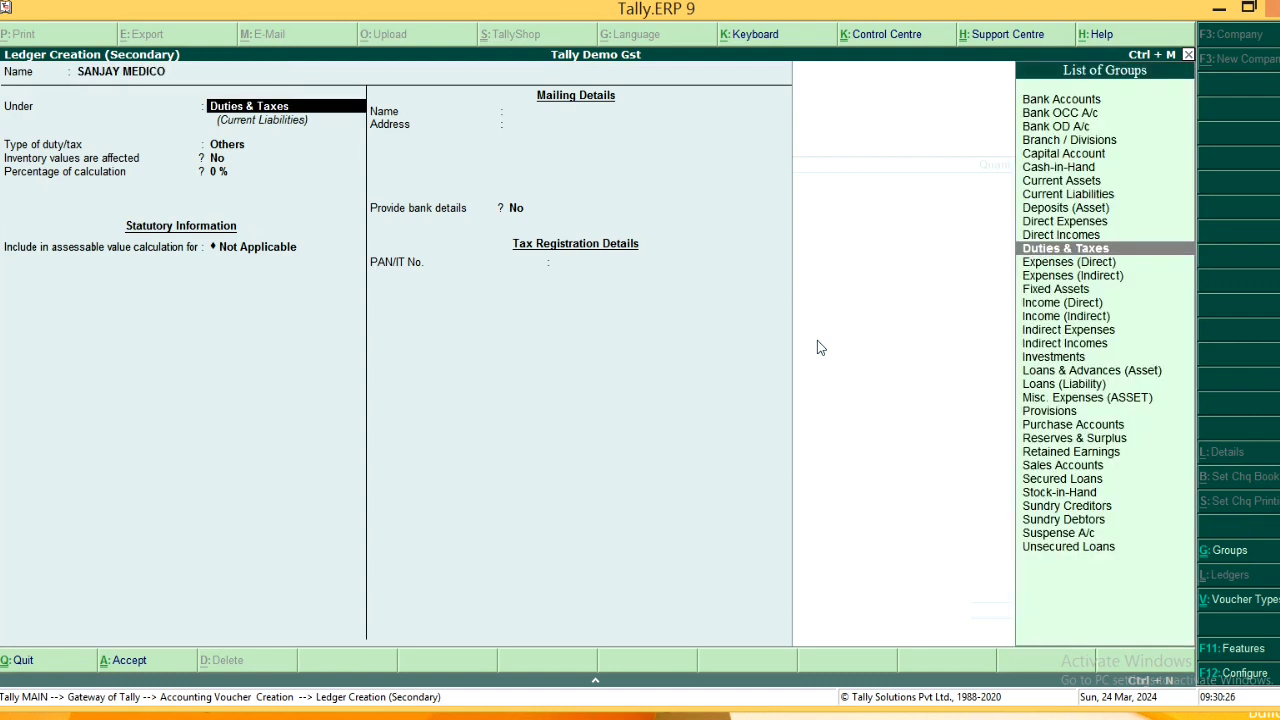
text(SUND)
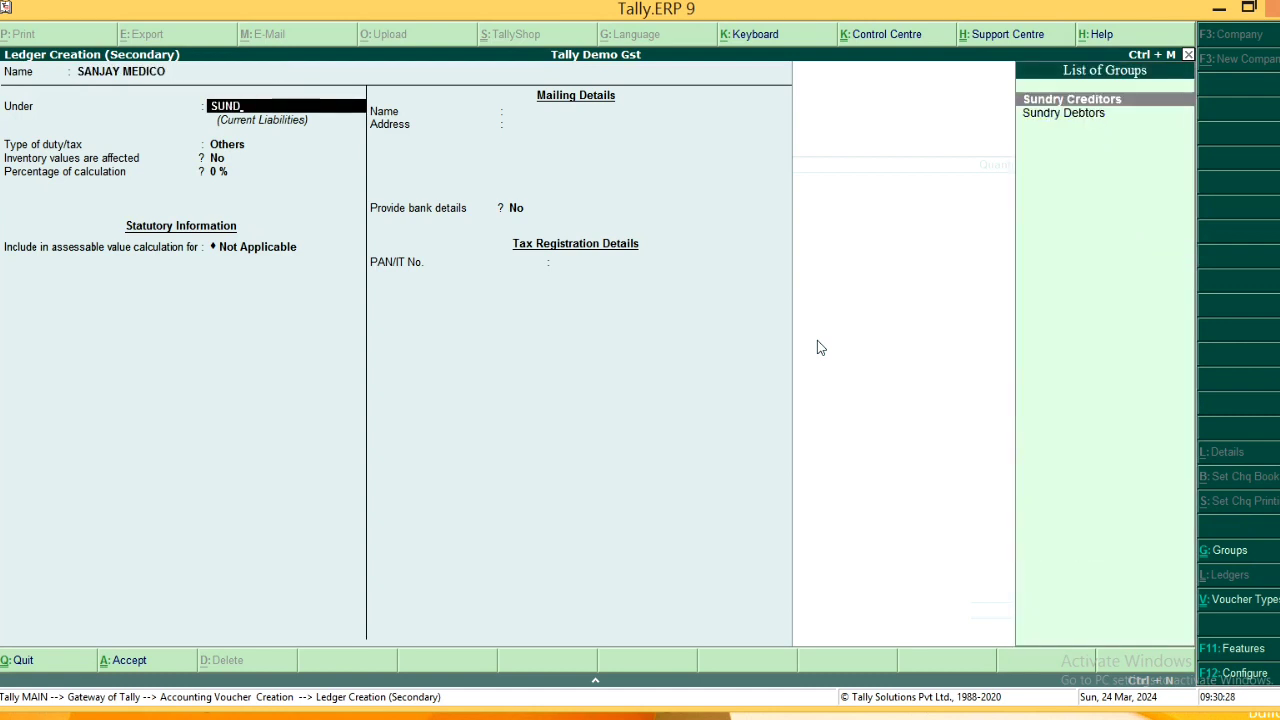
key(Return)
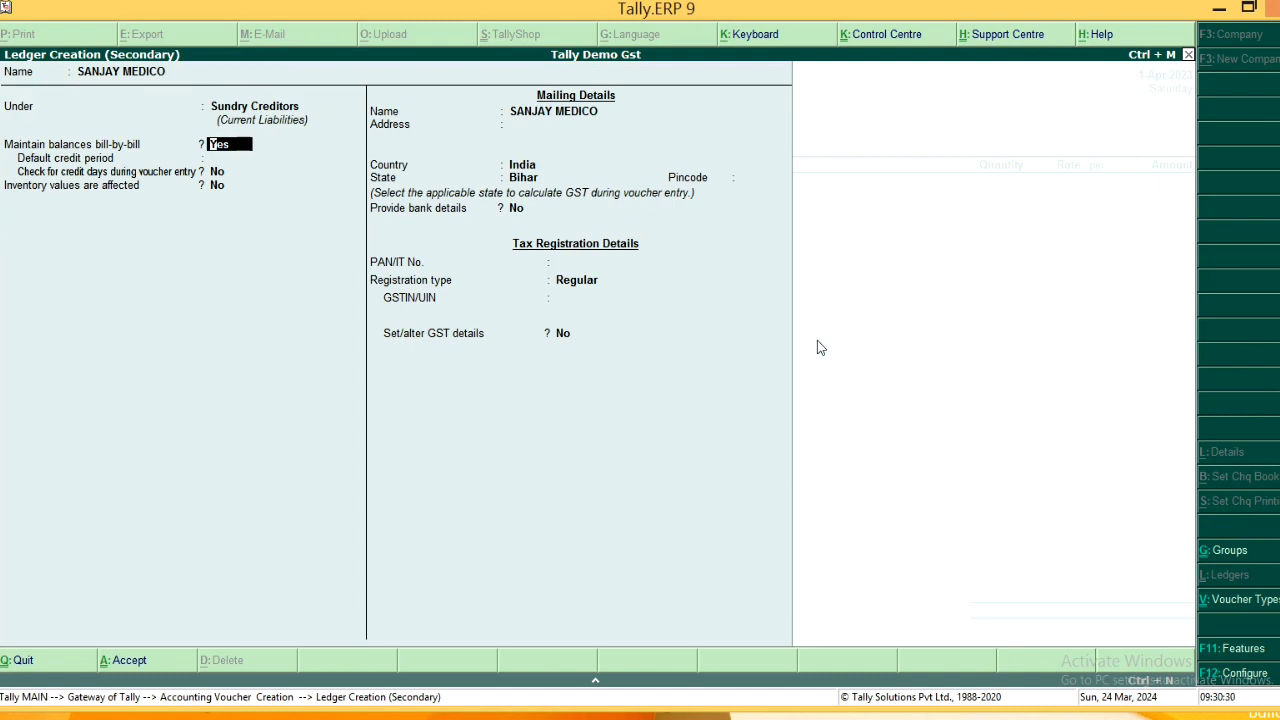
key(Return)
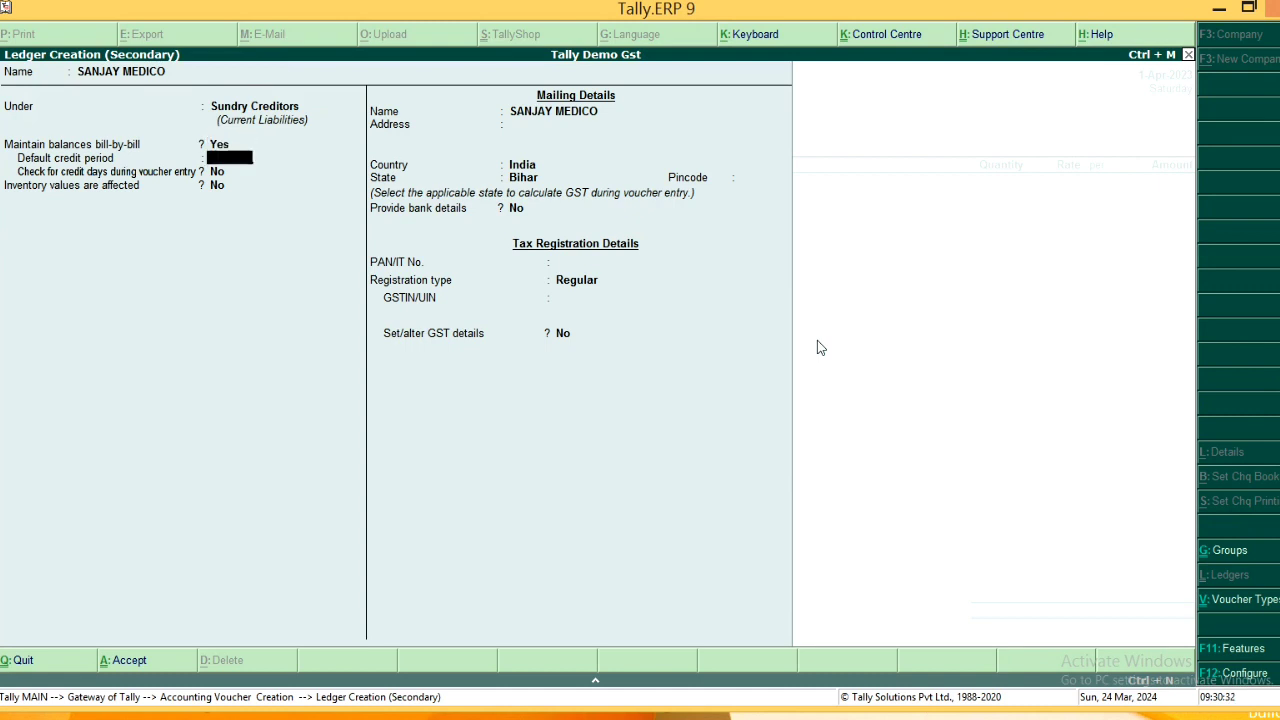
key(Return)
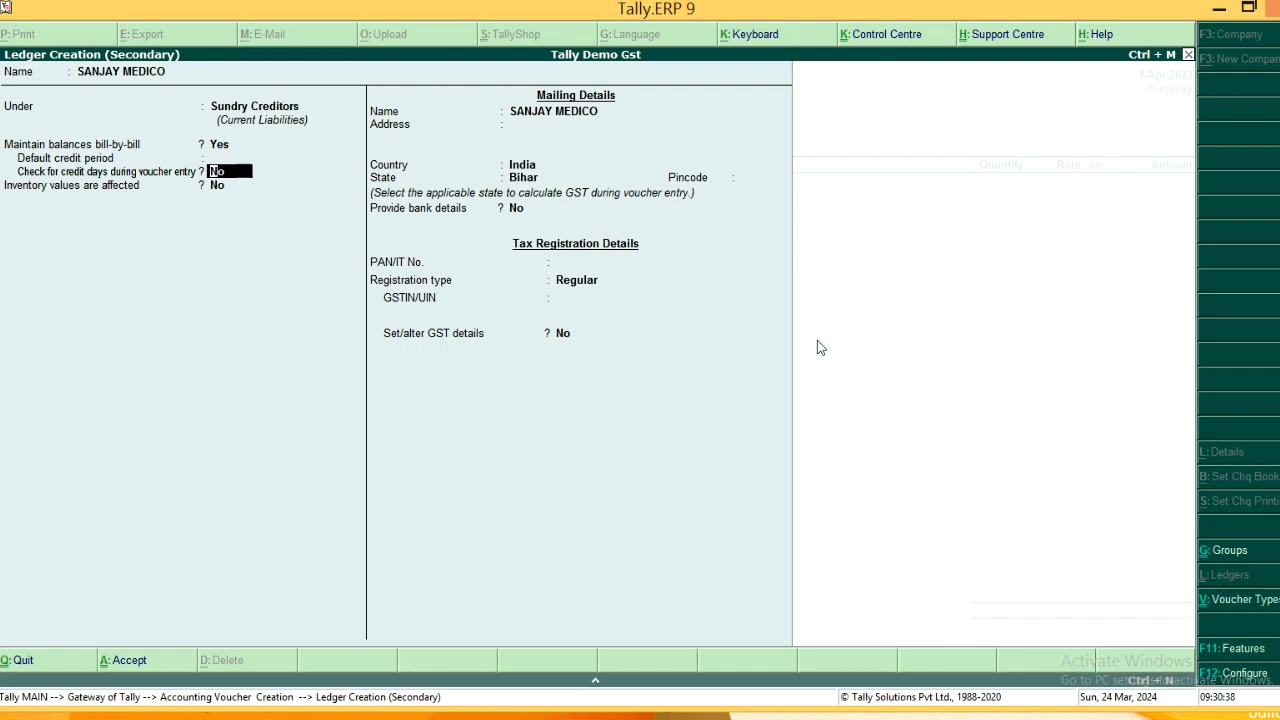
key(Return)
key(Return)
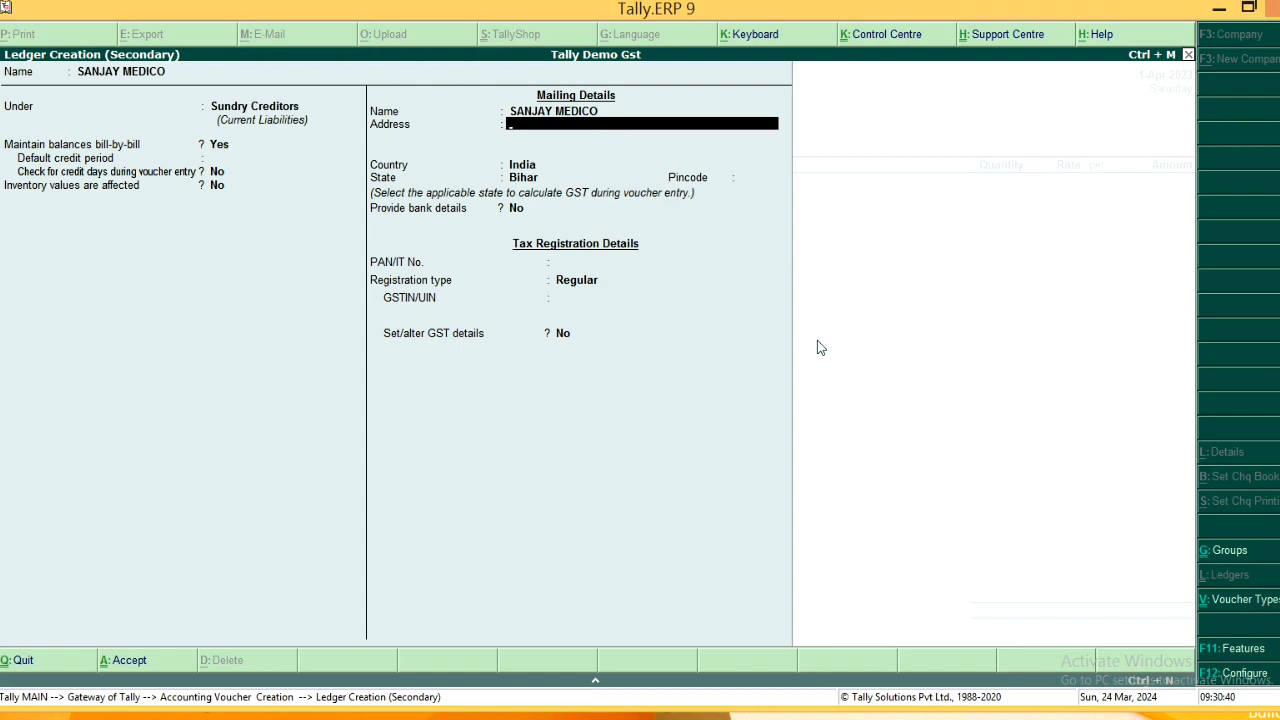
Step: Fill in the supplier's address and pincode, keeping country India and state Bihar, and provide no bank details
text(HAJIPUR)
key(Return)
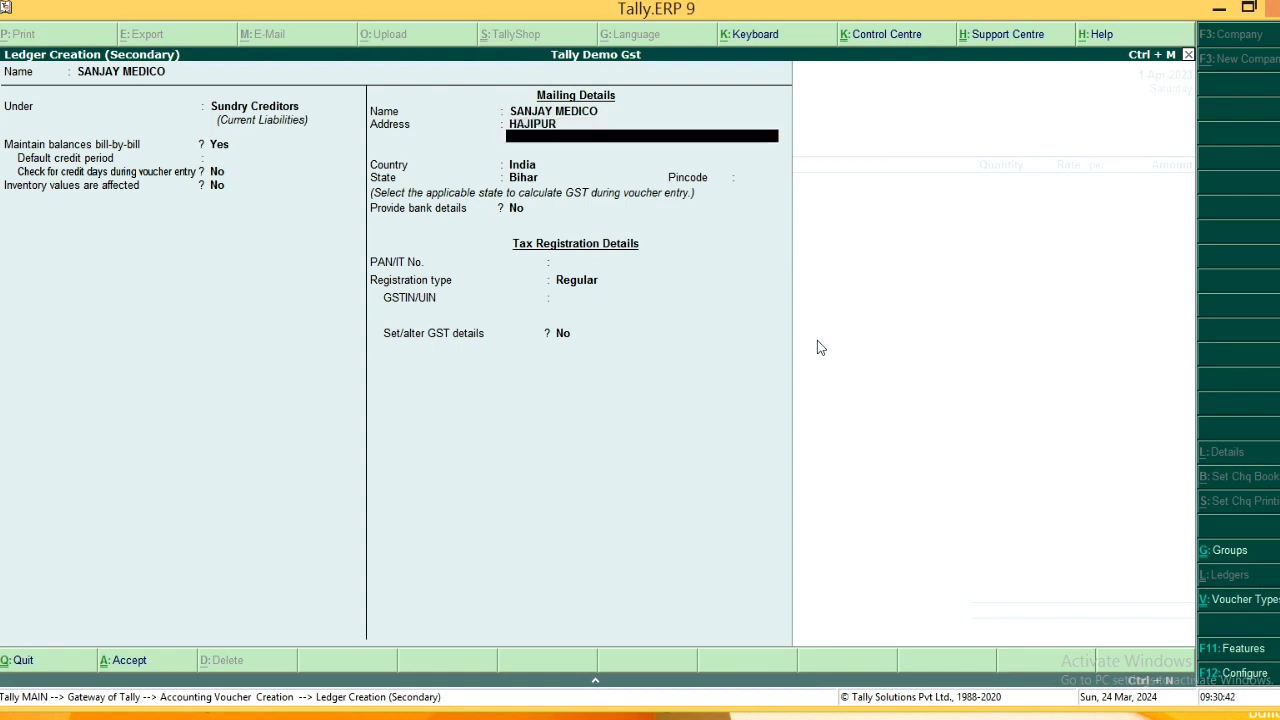
key(Return)
key(Return)
key(Return)
text(844101)
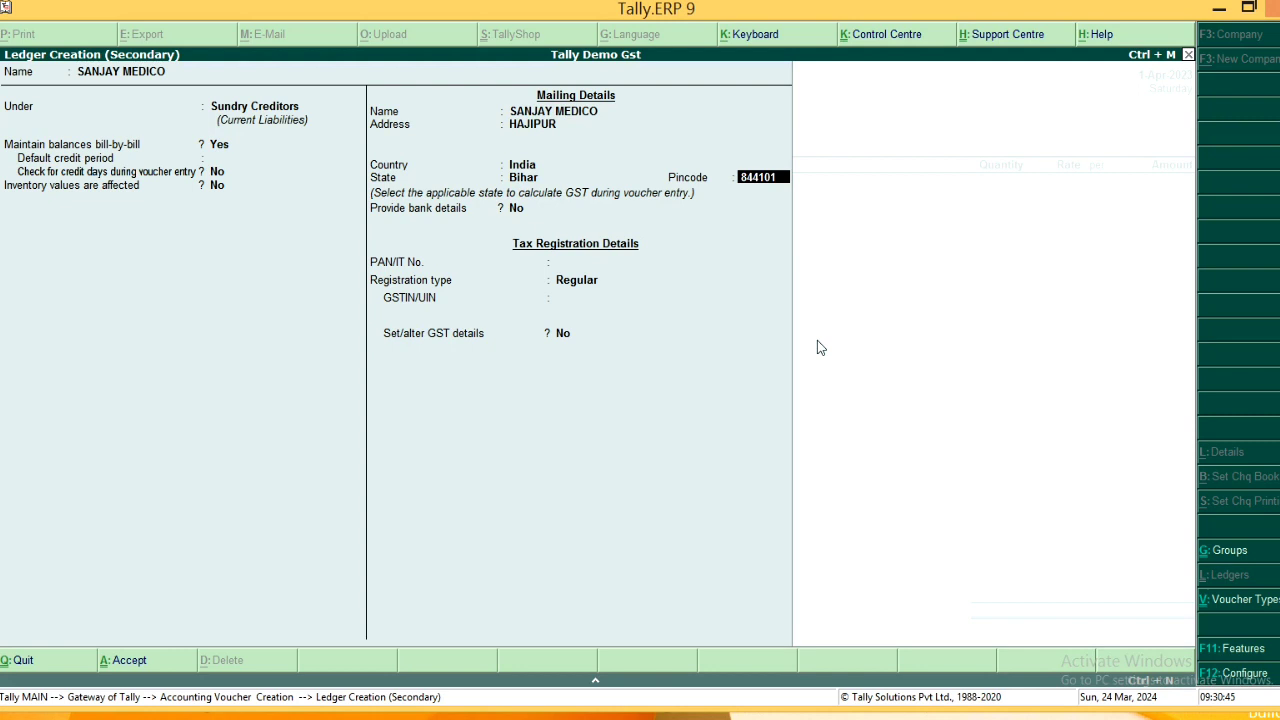
key(Return)
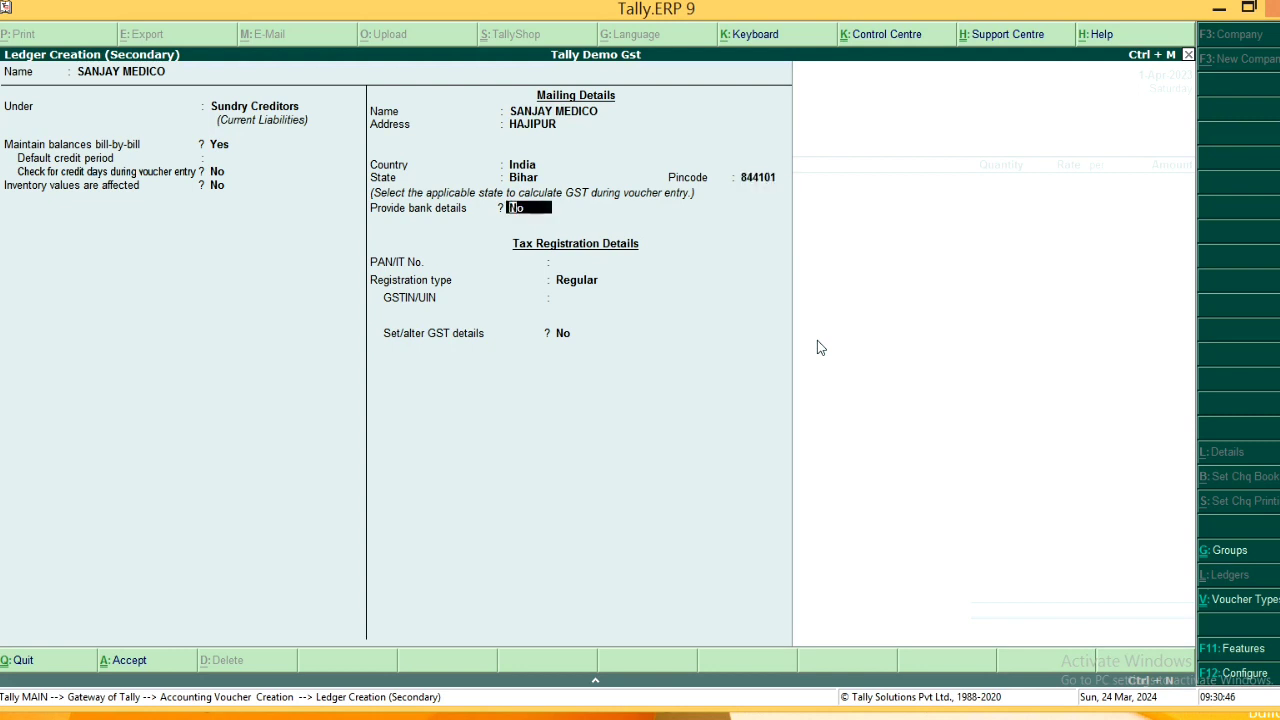
key(Return)
Step: Leave the supplier's PAN blank, keep Regular registration, enter the GSTIN and save the ledger as the voucher's party without altering GST details
key(Return)
key(BackSpace)
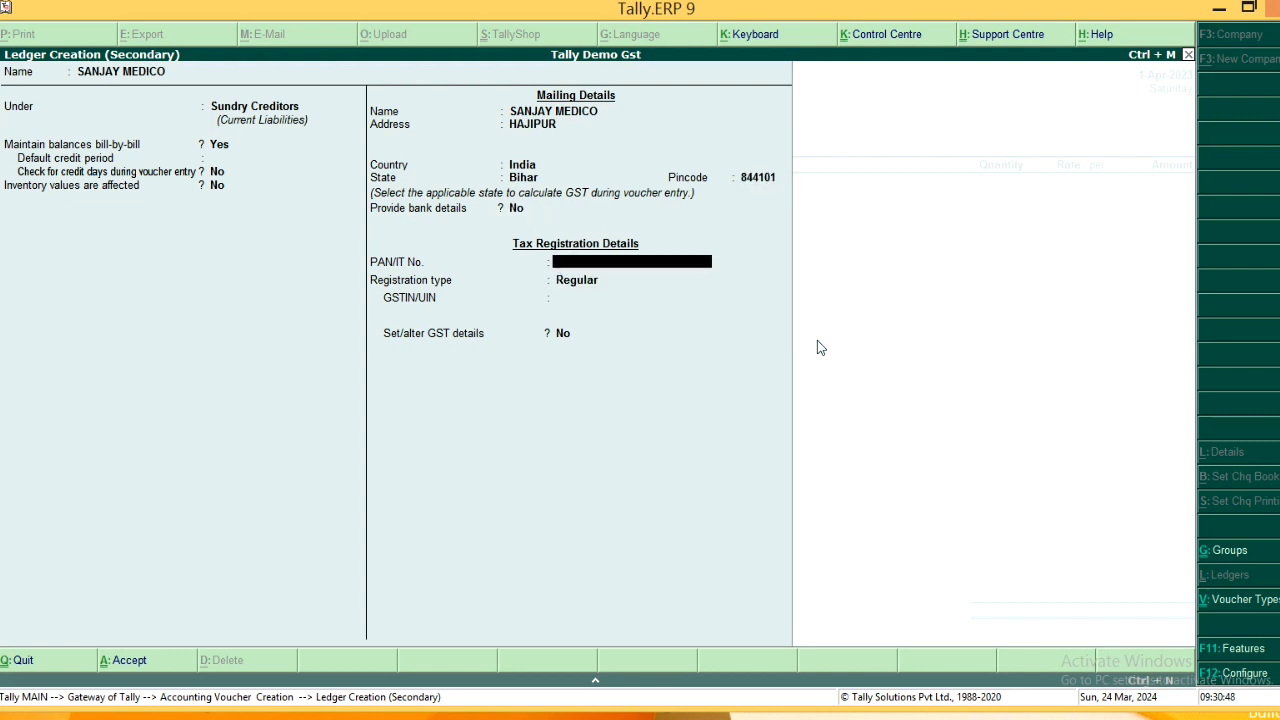
key(Return)
key(Return)
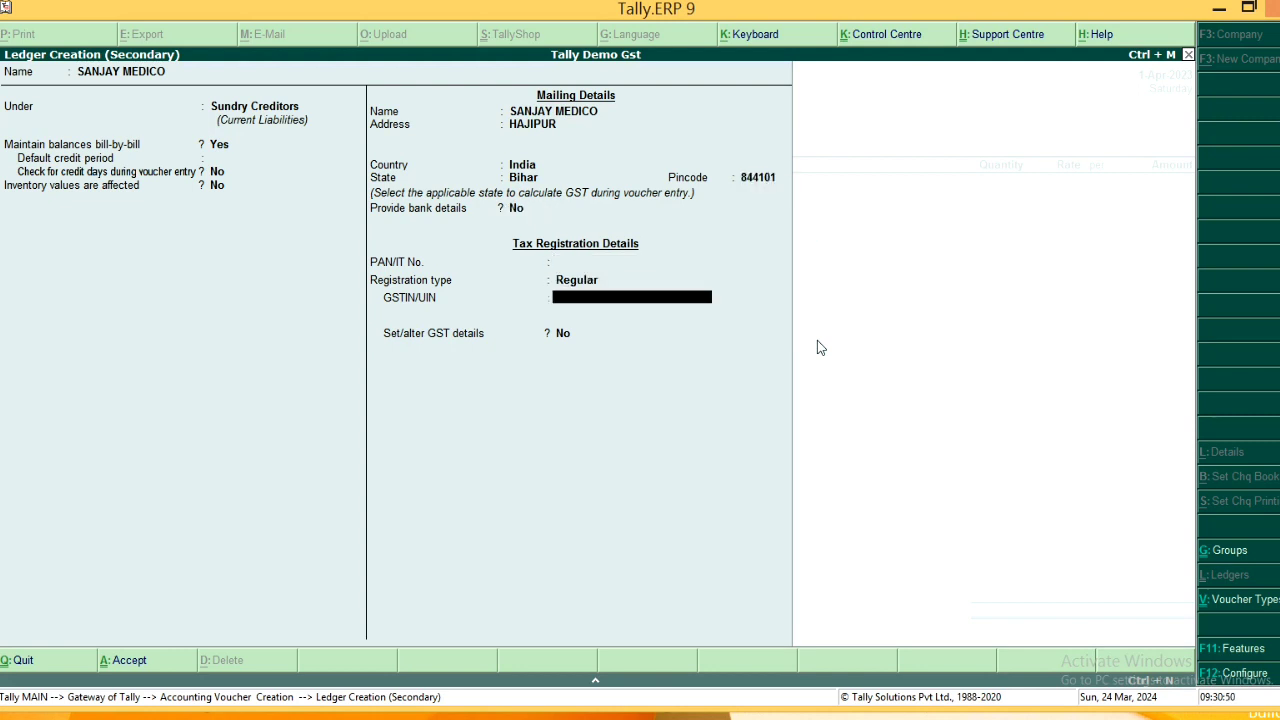
text(10AAAAAZ156)
key(Return)
key(Return)
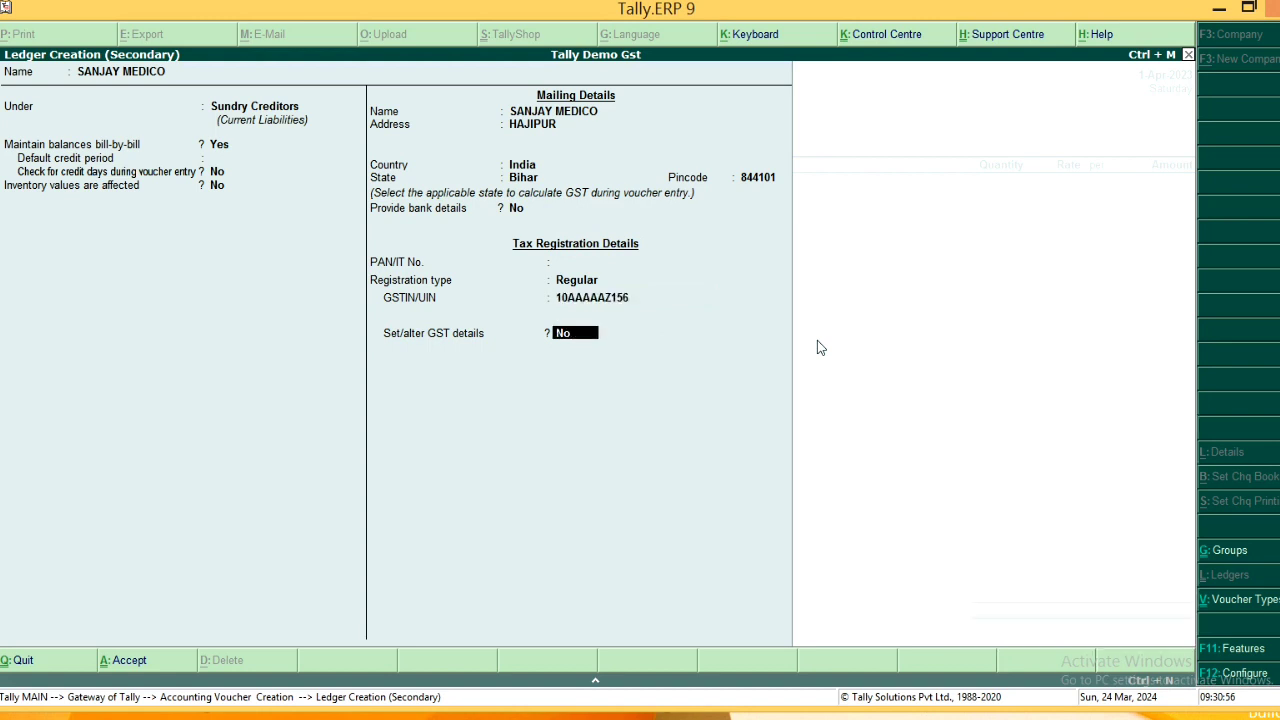
key(Return)
key(Return)
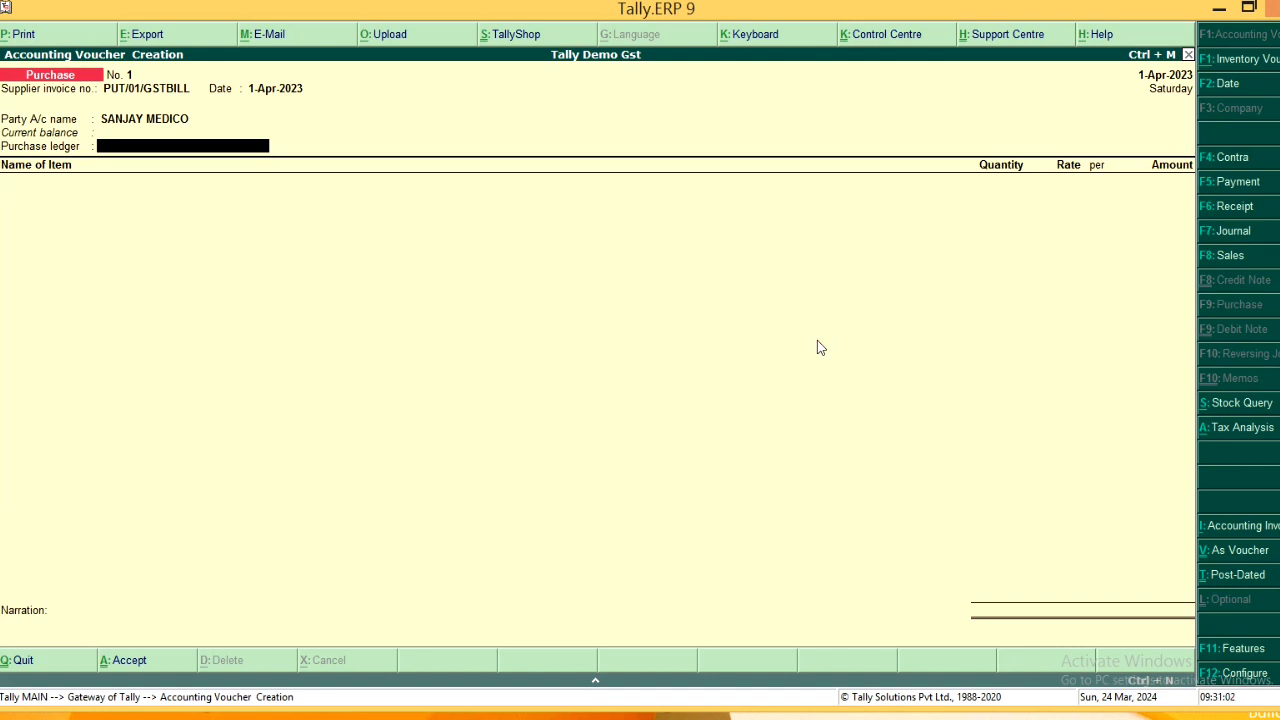
Step: Start a purchase ledger named PUR GOODS under Purchase Accounts from the voucher, with inventory values affected
key(alt+c)
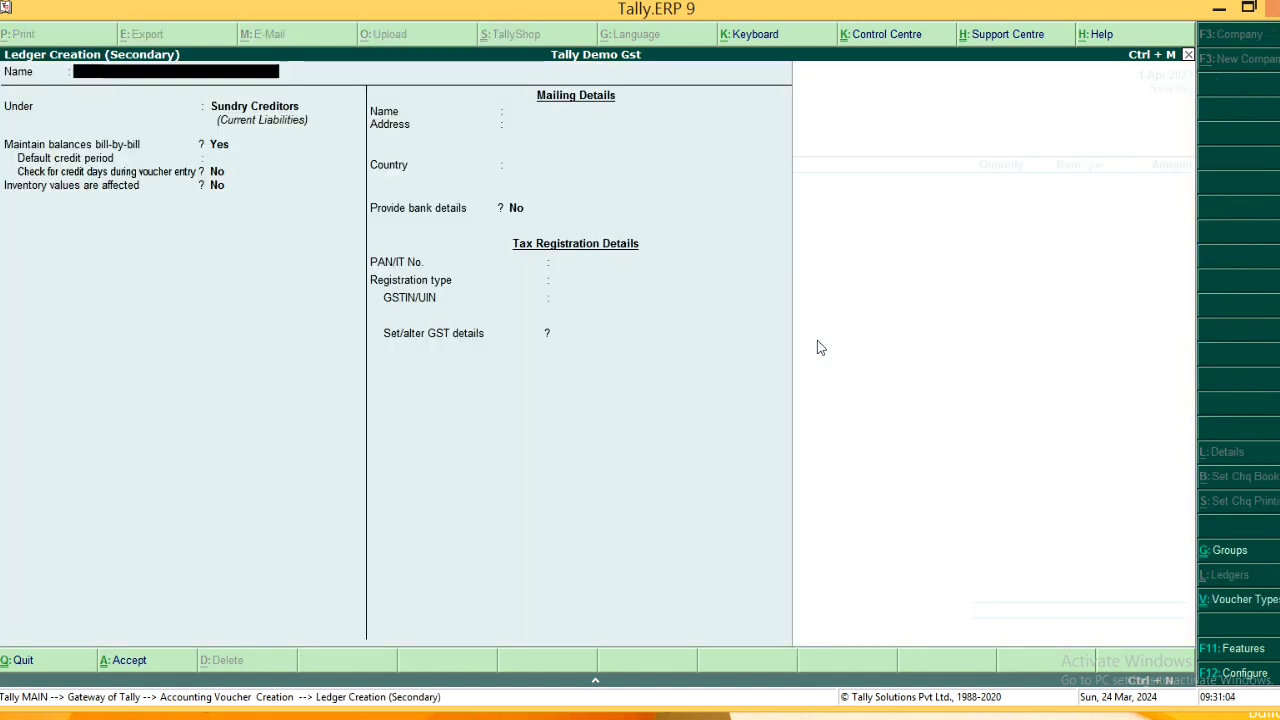
text(PUR GOODS)
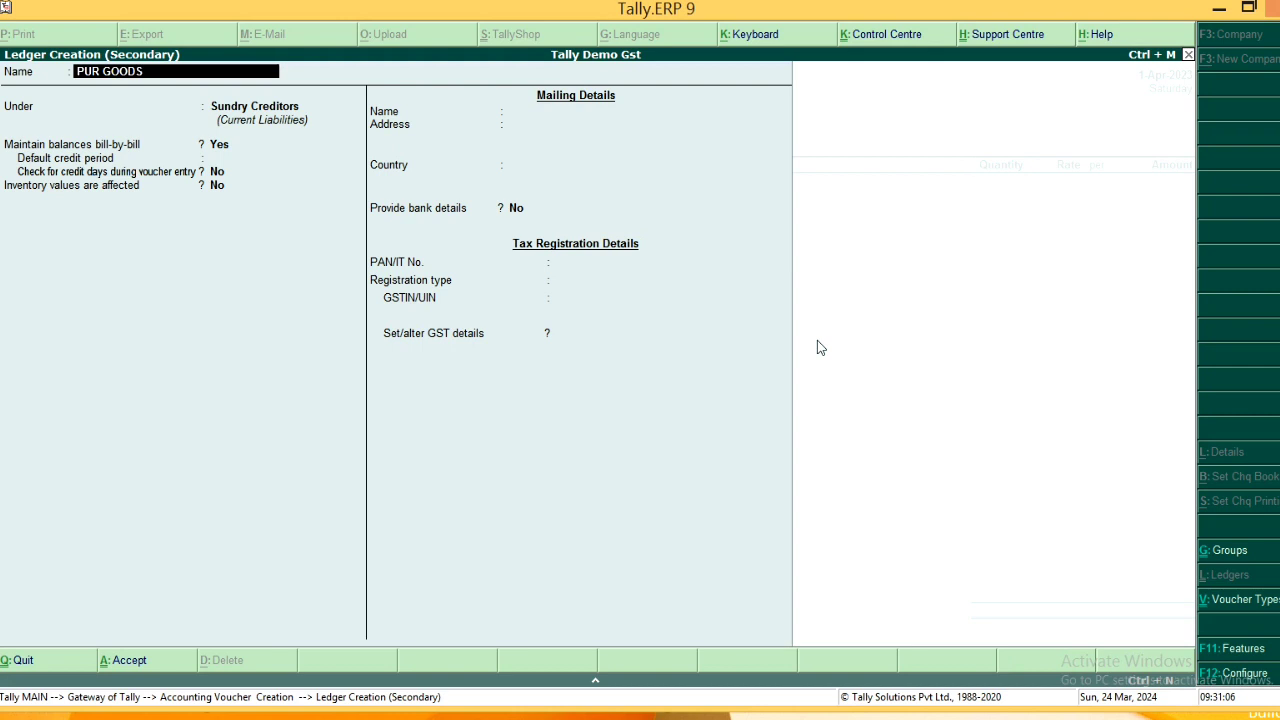
key(Return)
text(PUR)
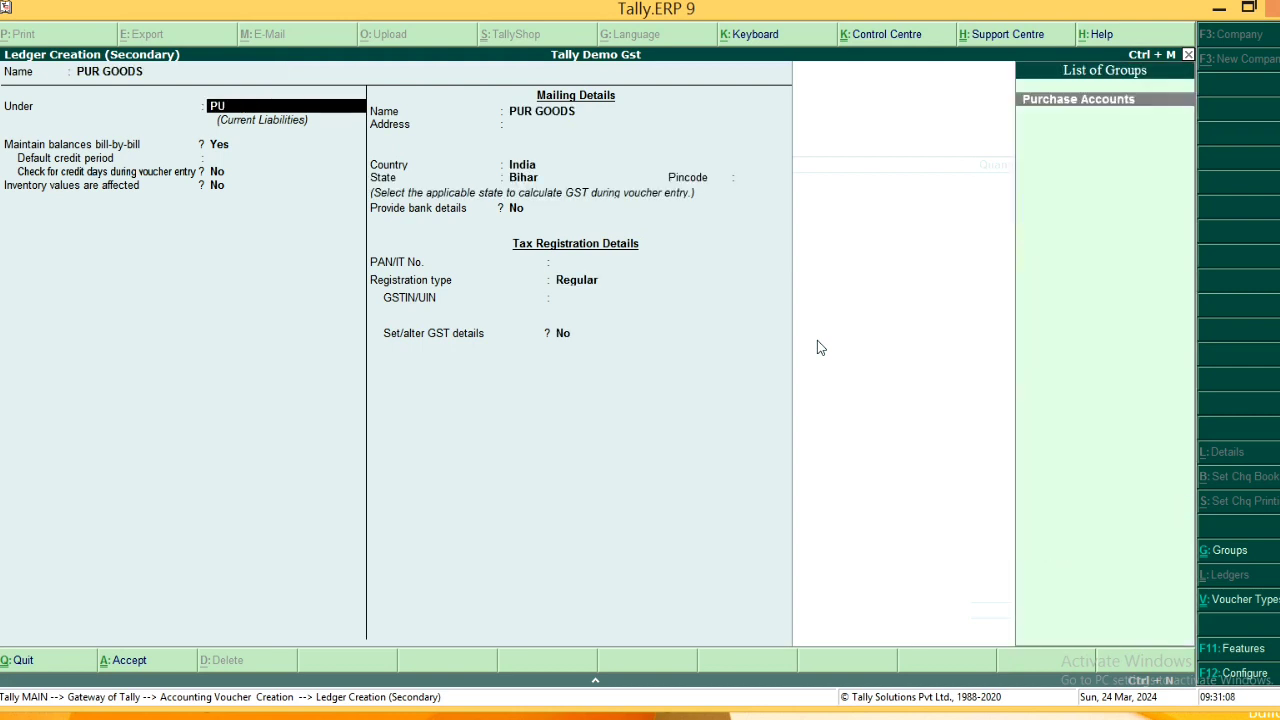
key(Return)
key(Return)
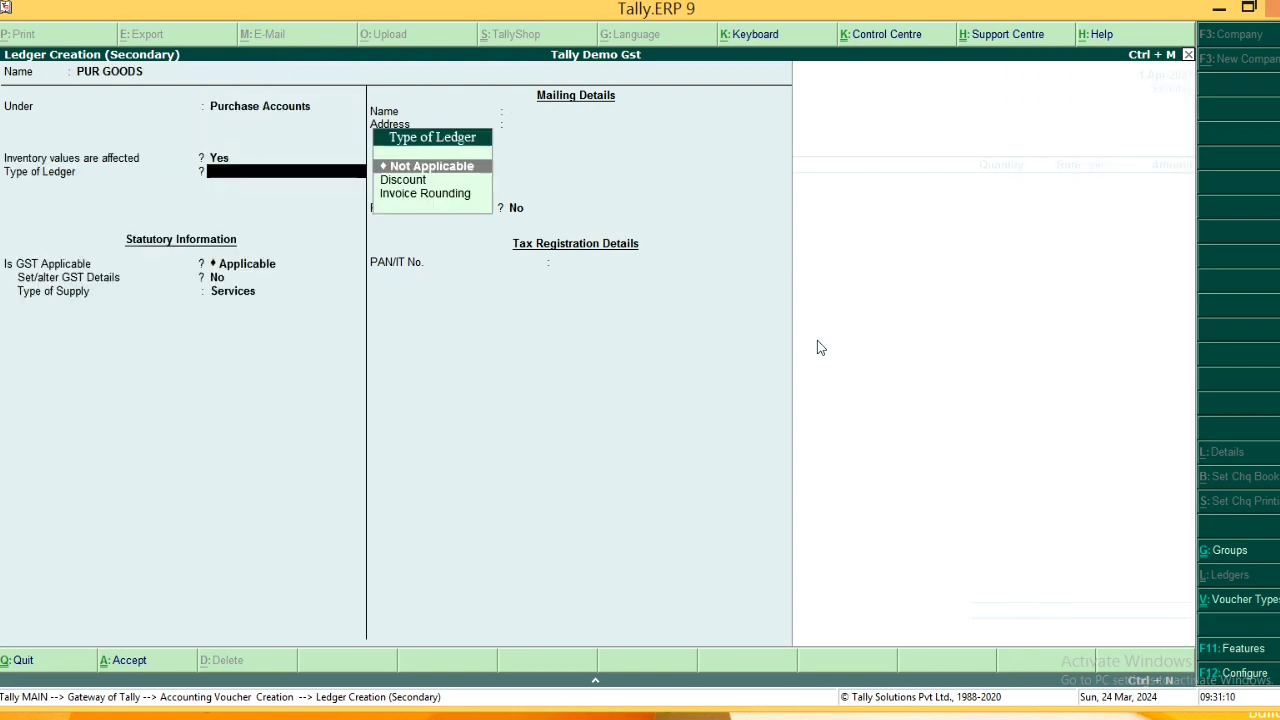
Step: Set the PUR GOODS ledger type to Not Applicable, keep GST applicable without altering its details, choose Goods as supply type and save it
key(Return)
key(Return)
key(Return)
key(Up)
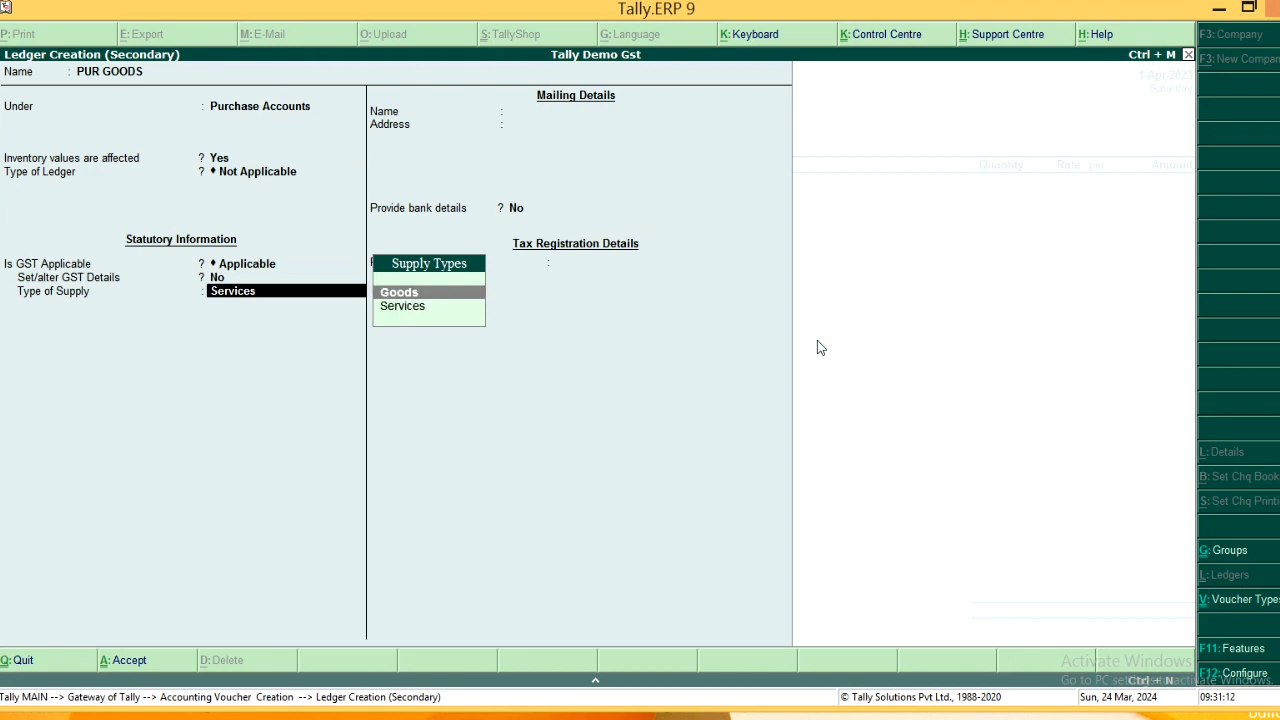
key(Return)
key(Return)
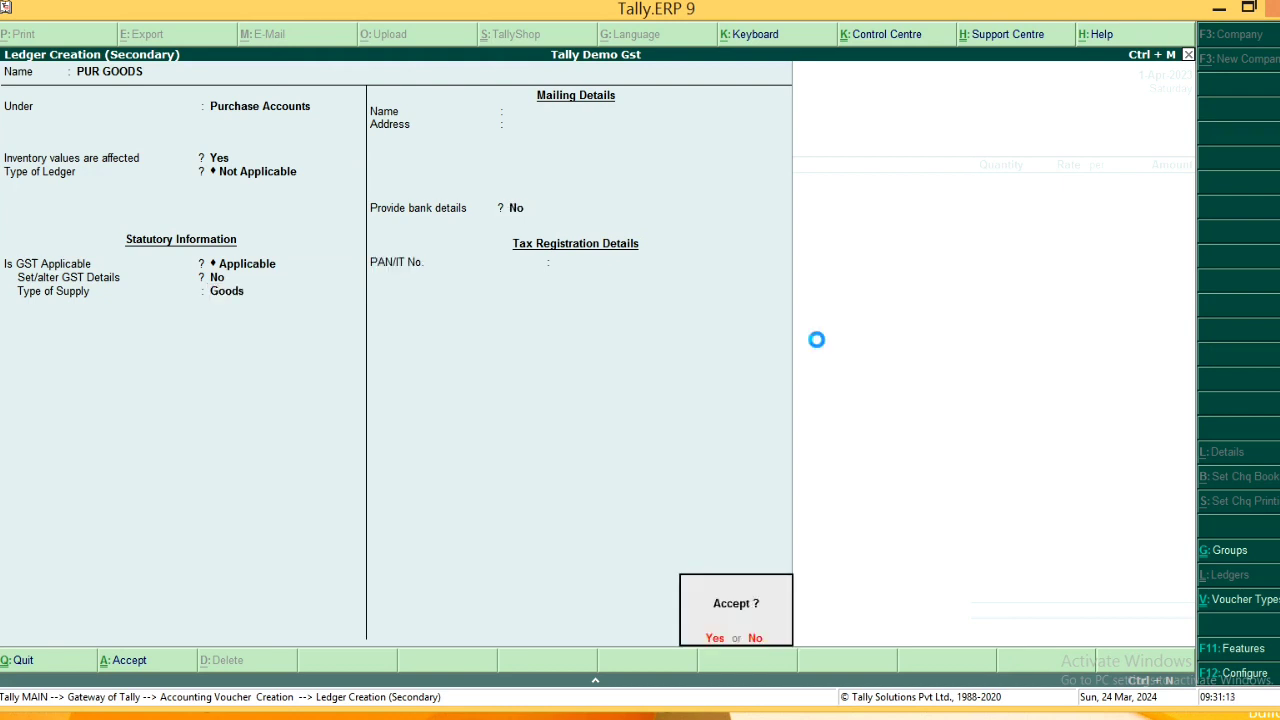
key(Return)
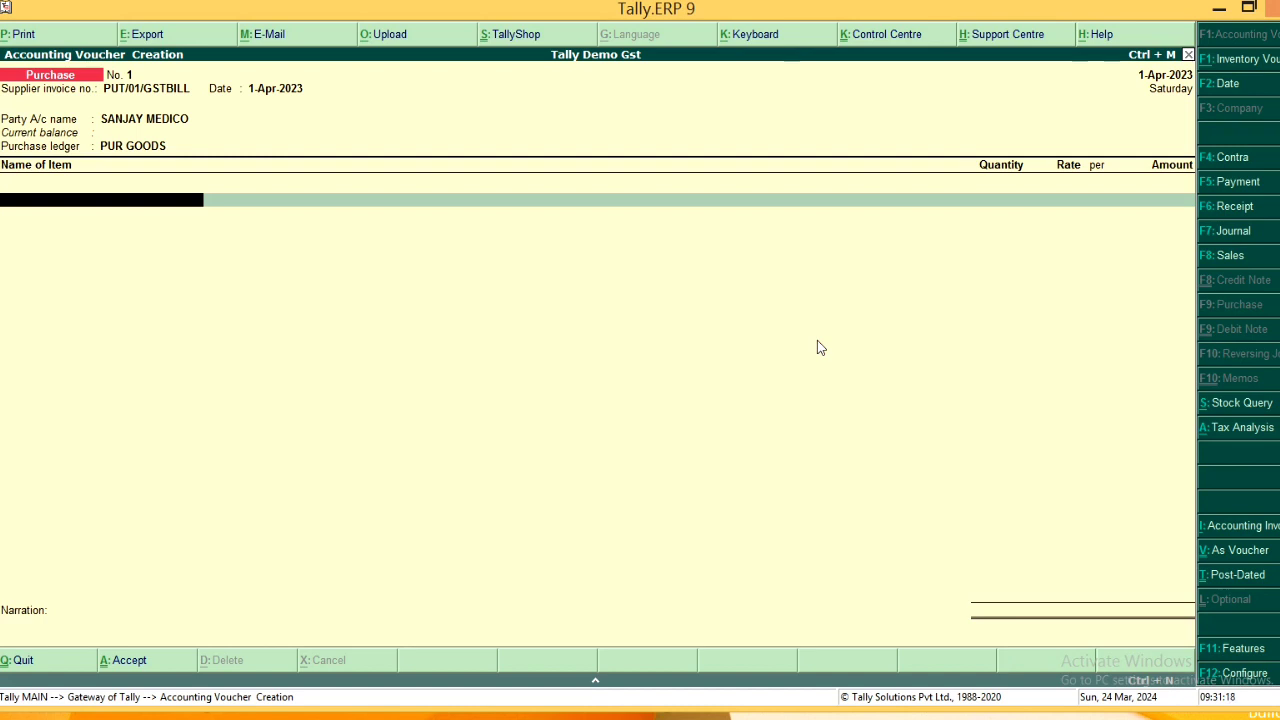
Step: Add the item NICIP PLUS to the purchase voucher with 100 STRIP in Main Location at a rate of 100, and end the item list
text(ni)
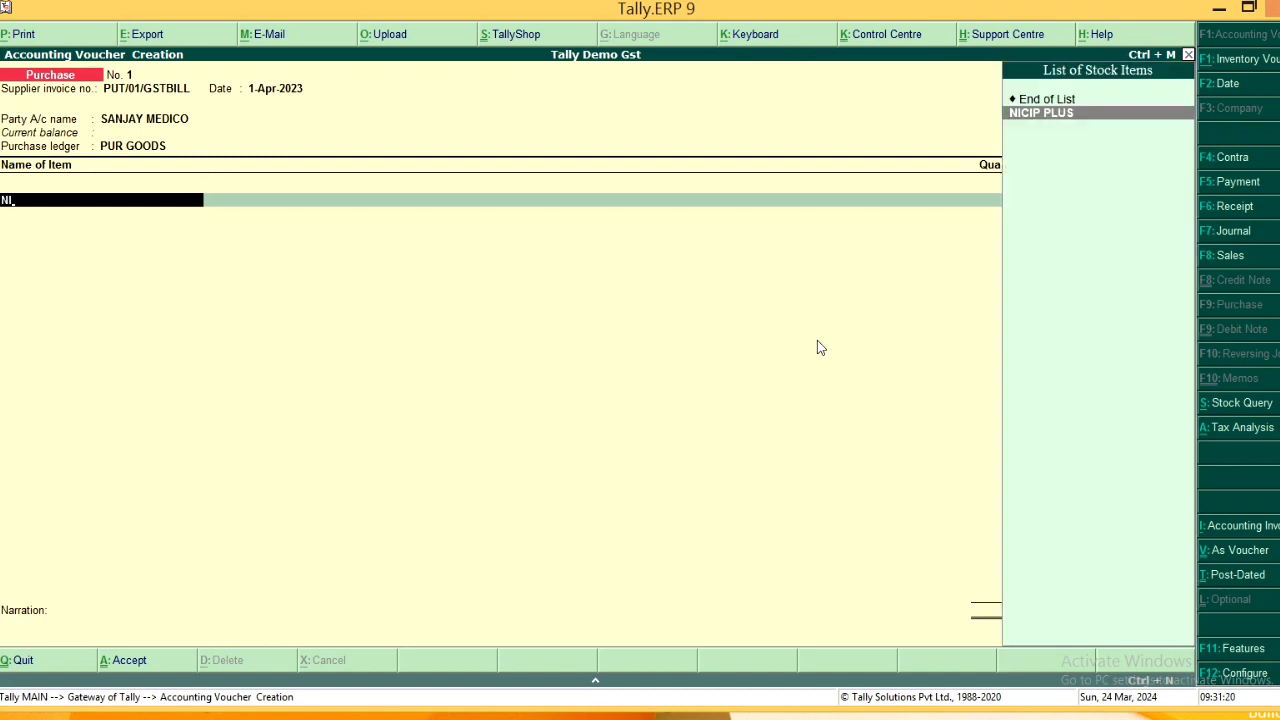
key(Return)
key(Return)
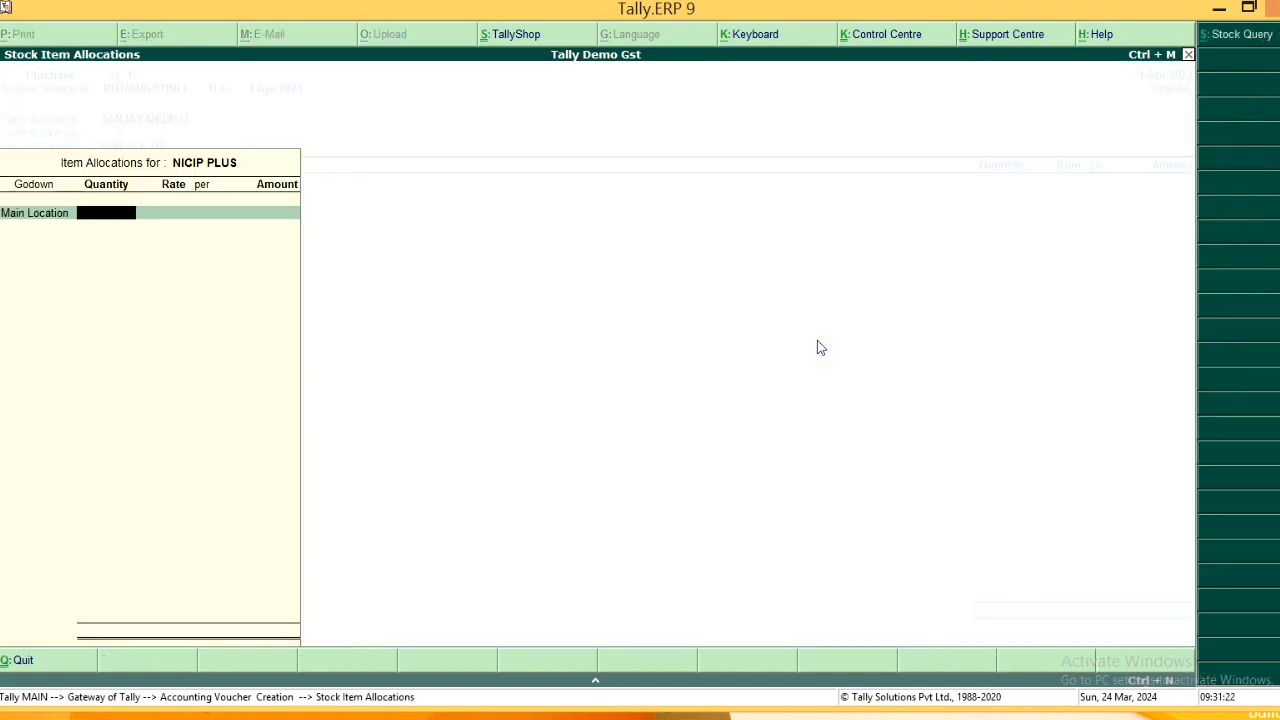
text(100)
key(Return)
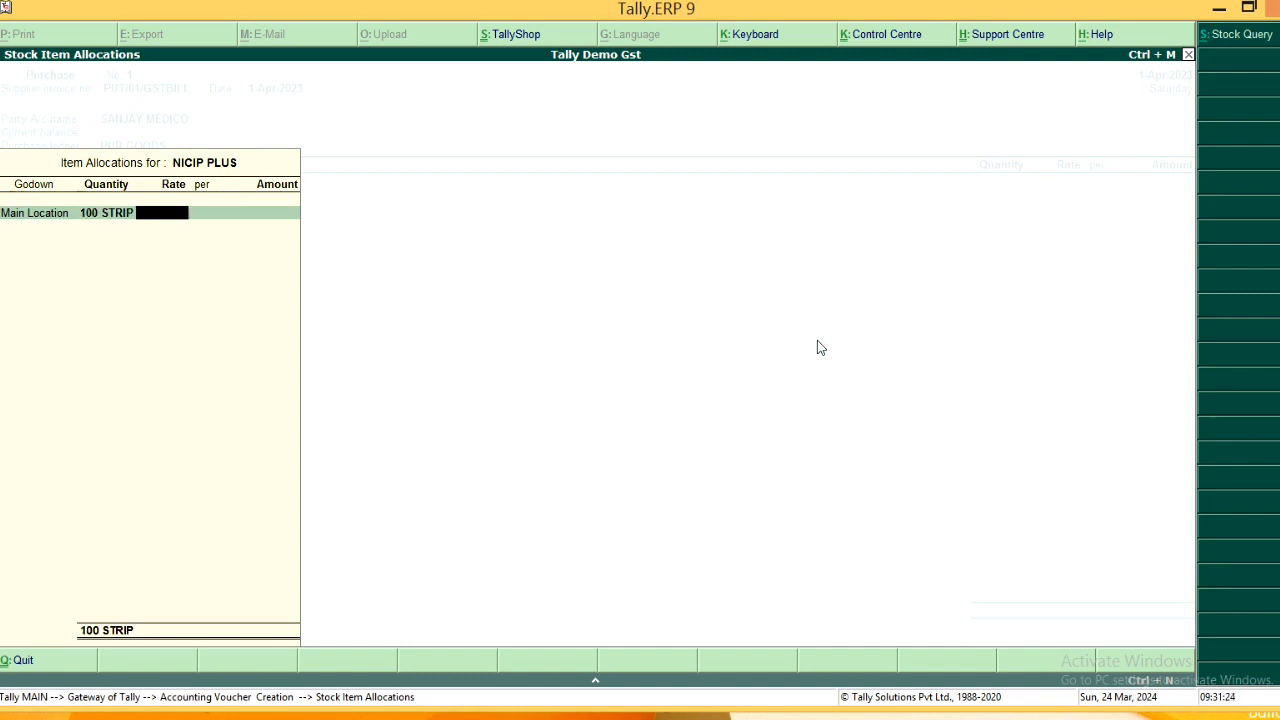
text(100)
key(Return)
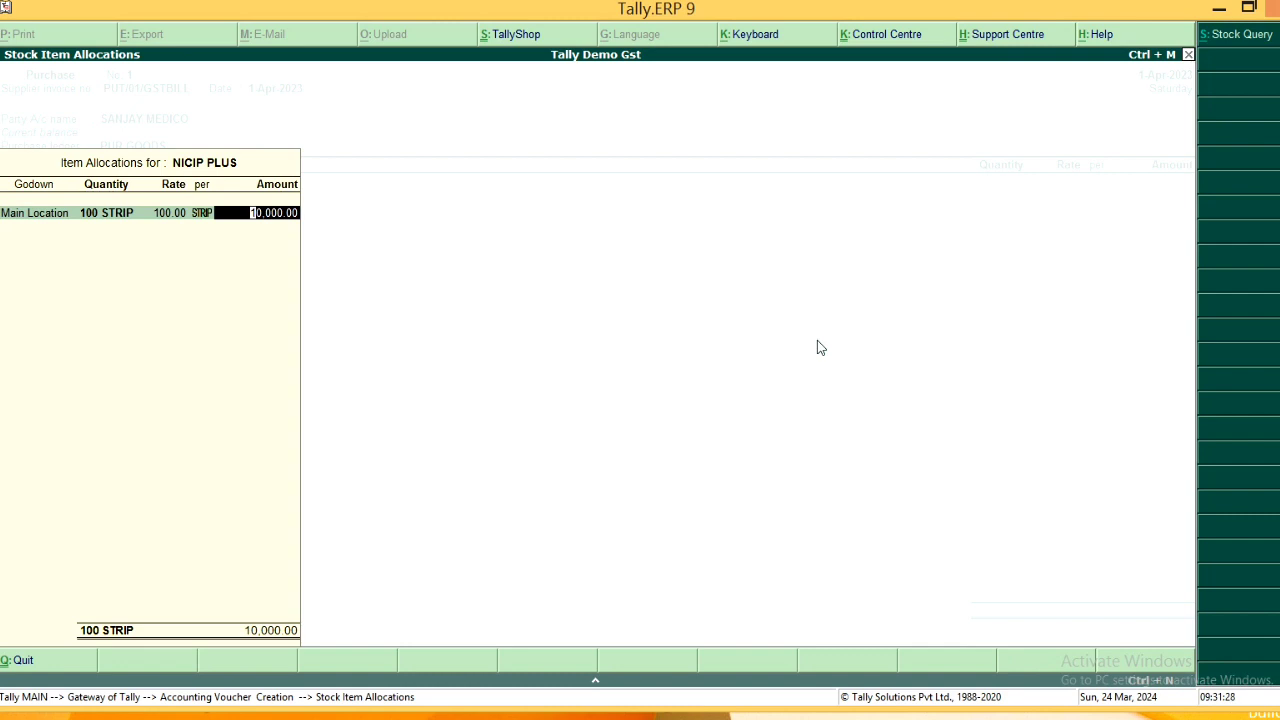
key(Return)
key(Return)
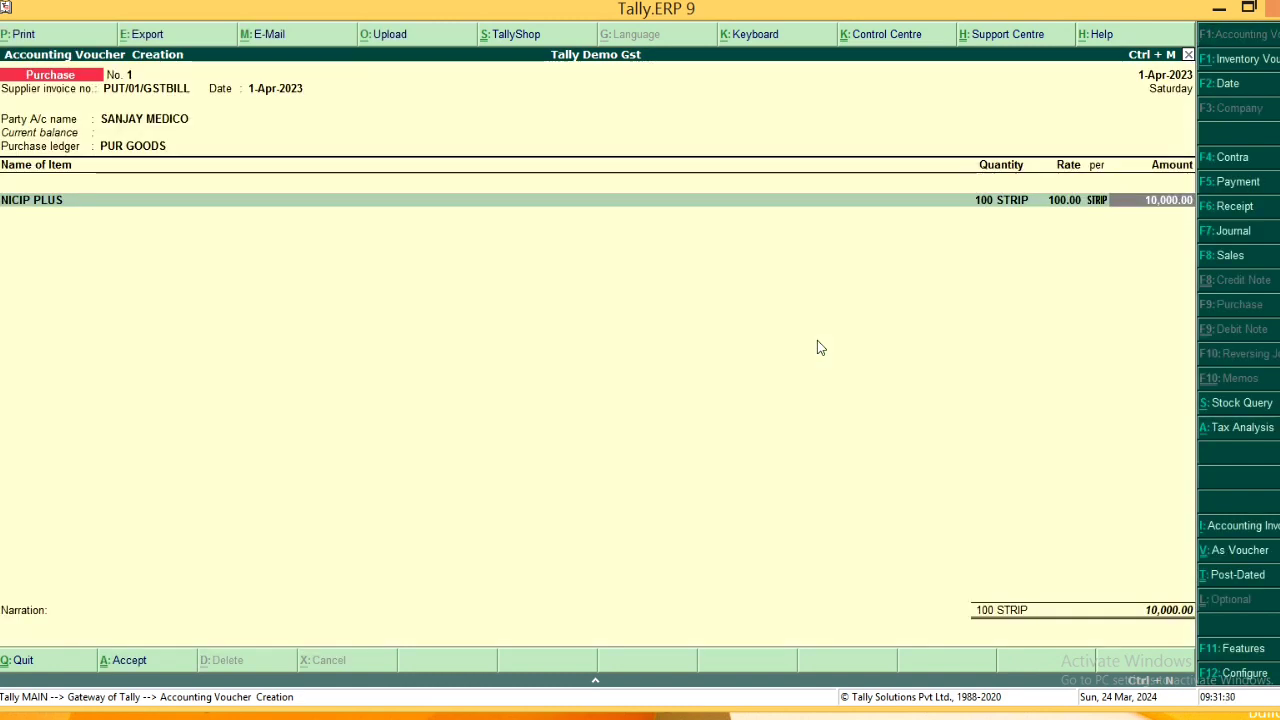
key(Return)
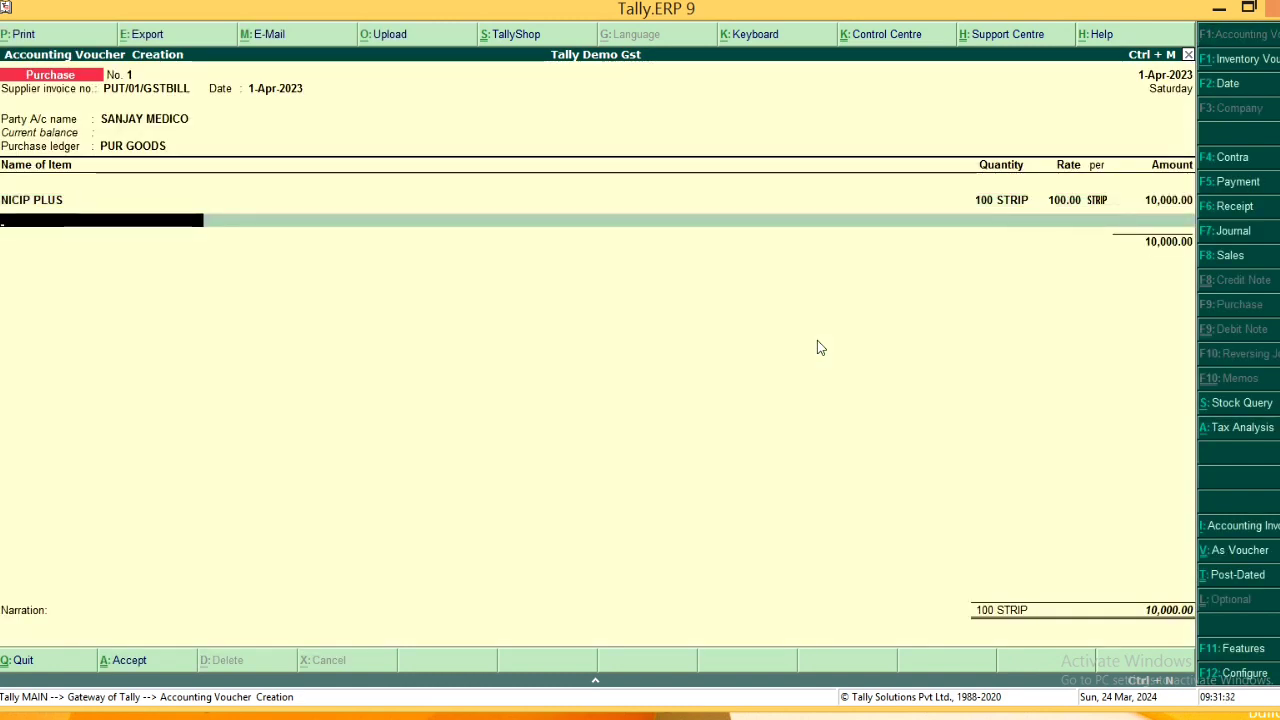
key(Return)
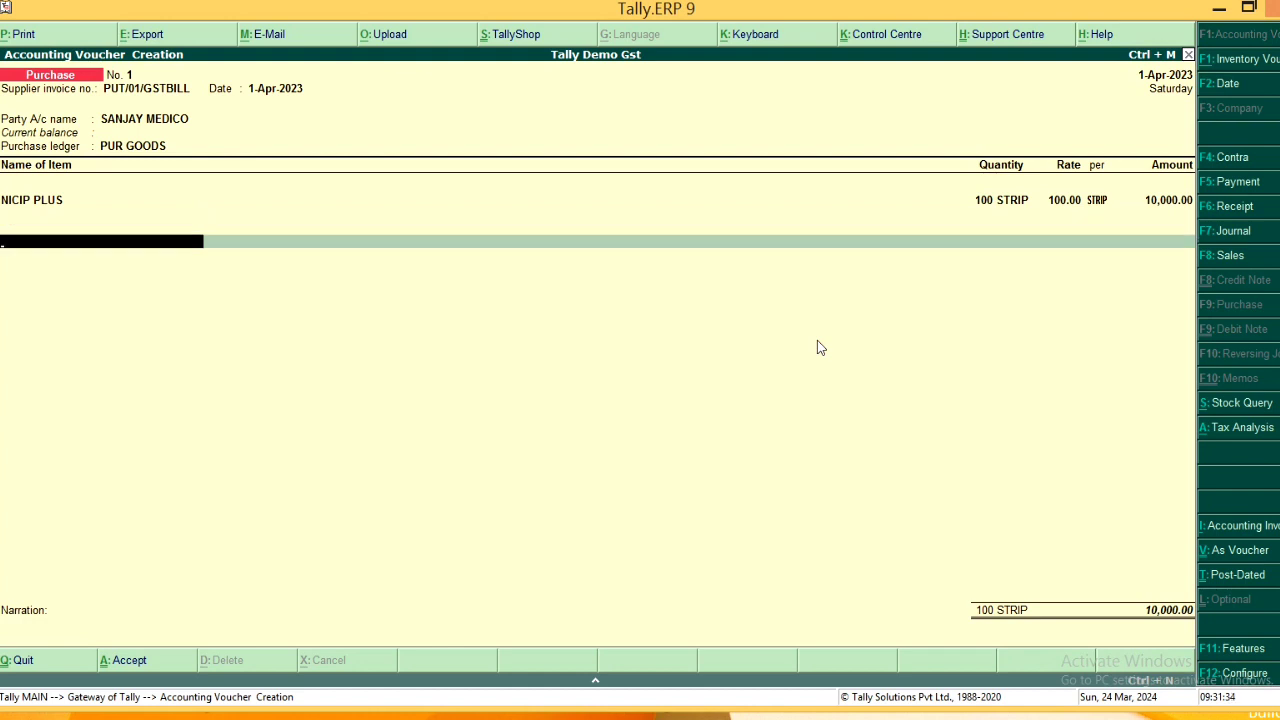
Step: Add the SGST 9% and CGST 9% tax ledgers to the purchase voucher and save it without a narration
text(SG)
key(Return)
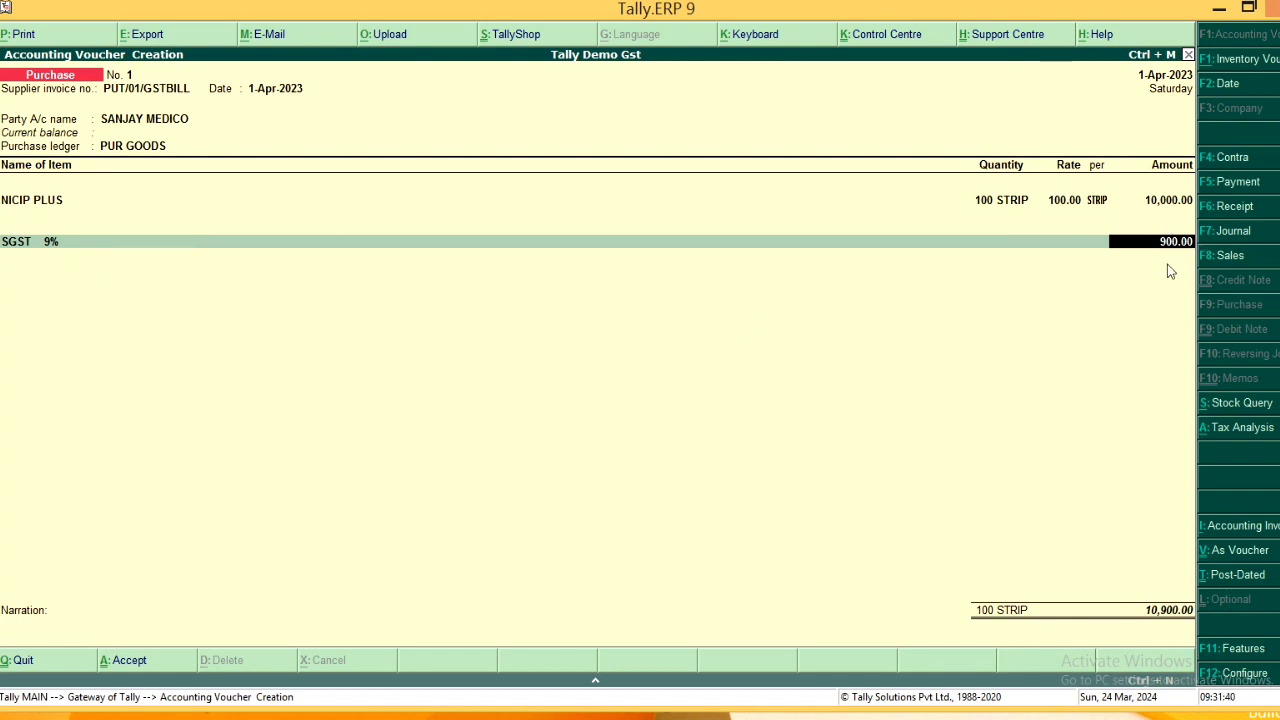
key(Return)
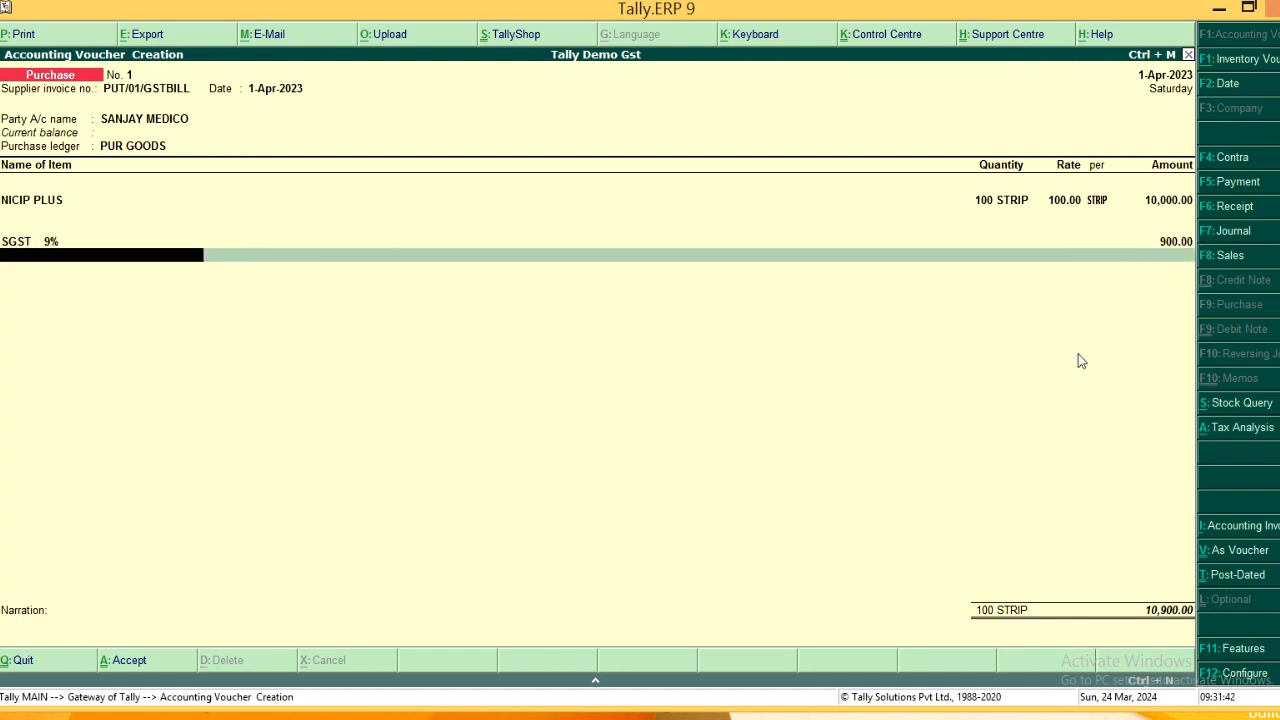
text(CG)
key(Return)
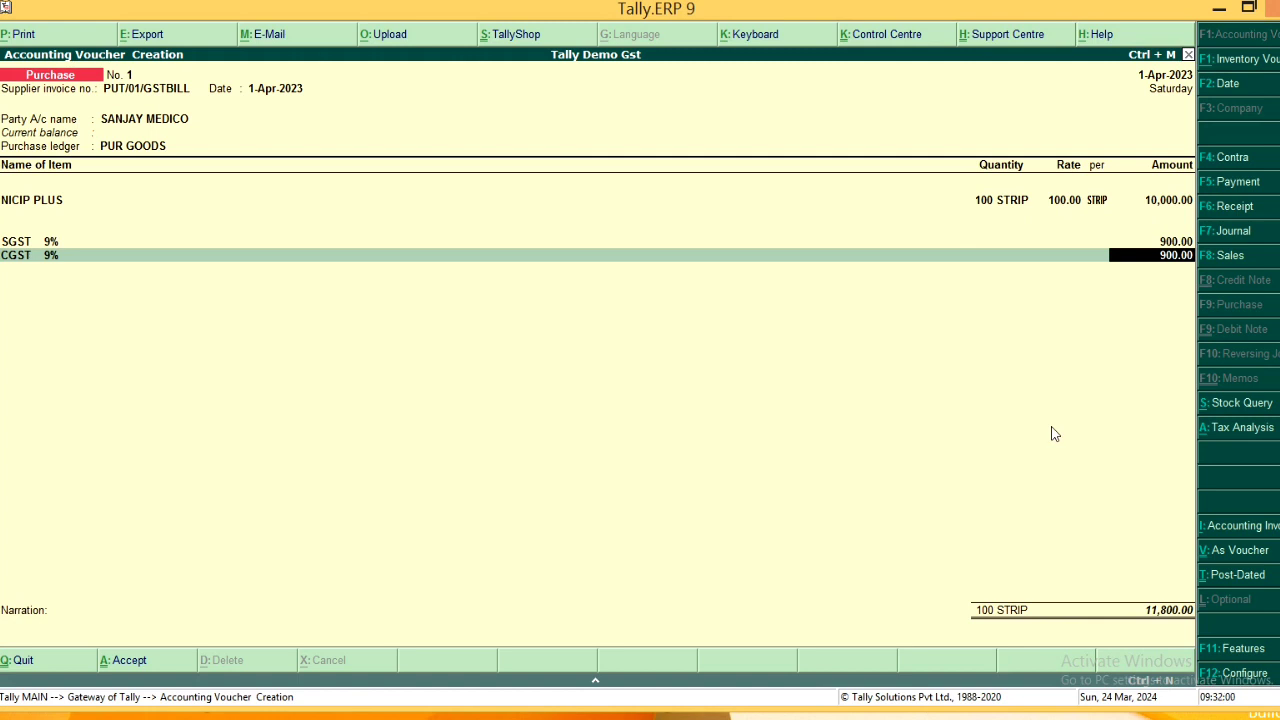
key(Return)
key(Return)
key(Return)
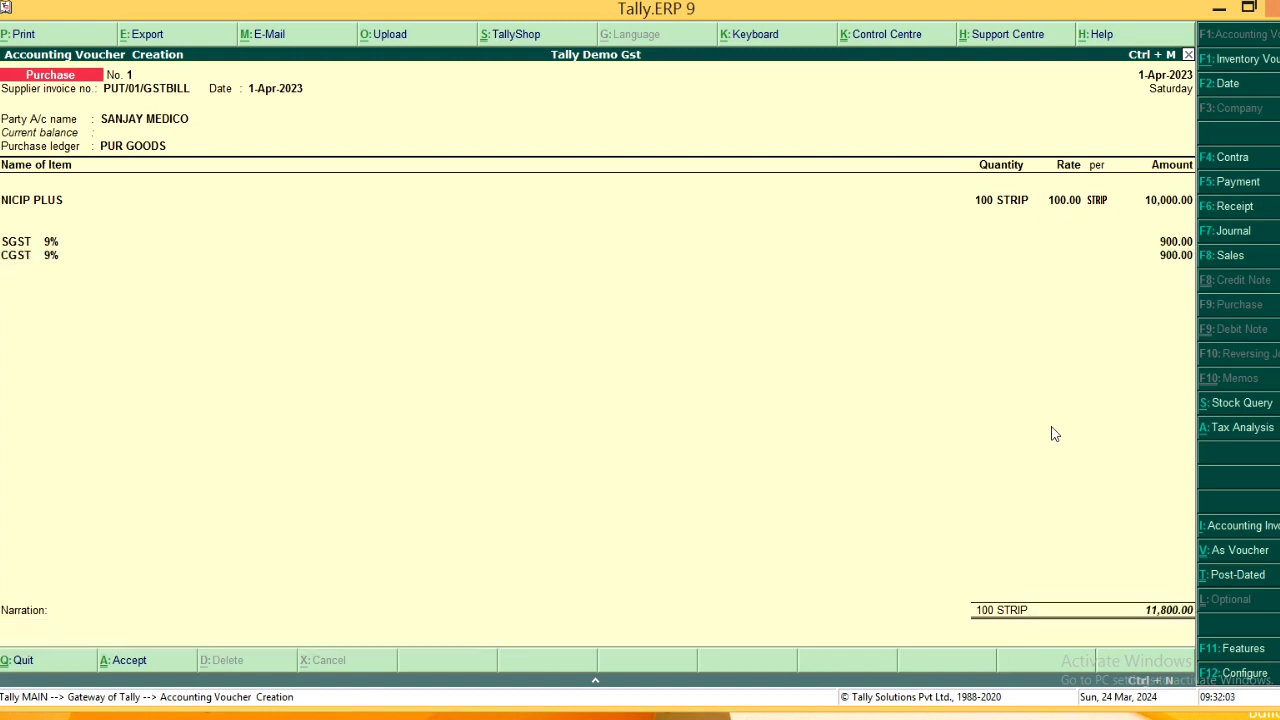
key(Return)
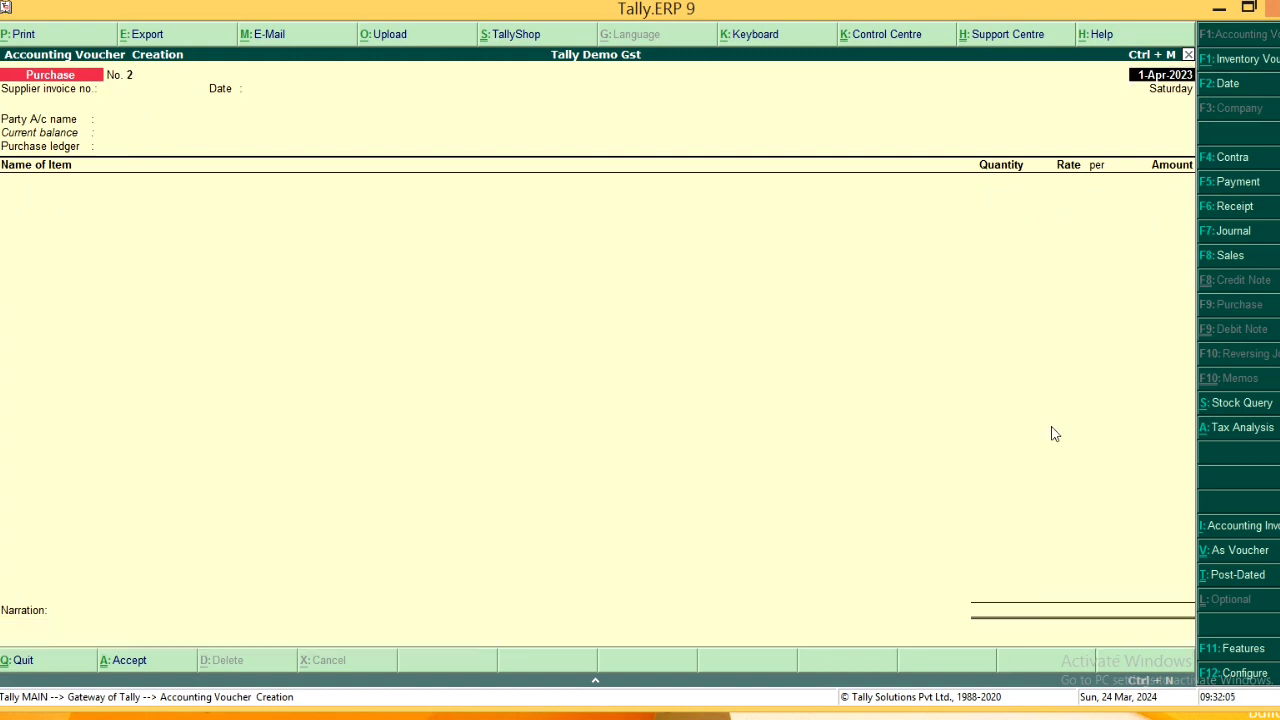
Step: Leave purchase voucher entry and display the Day Book
key(Escape)
key(Return)
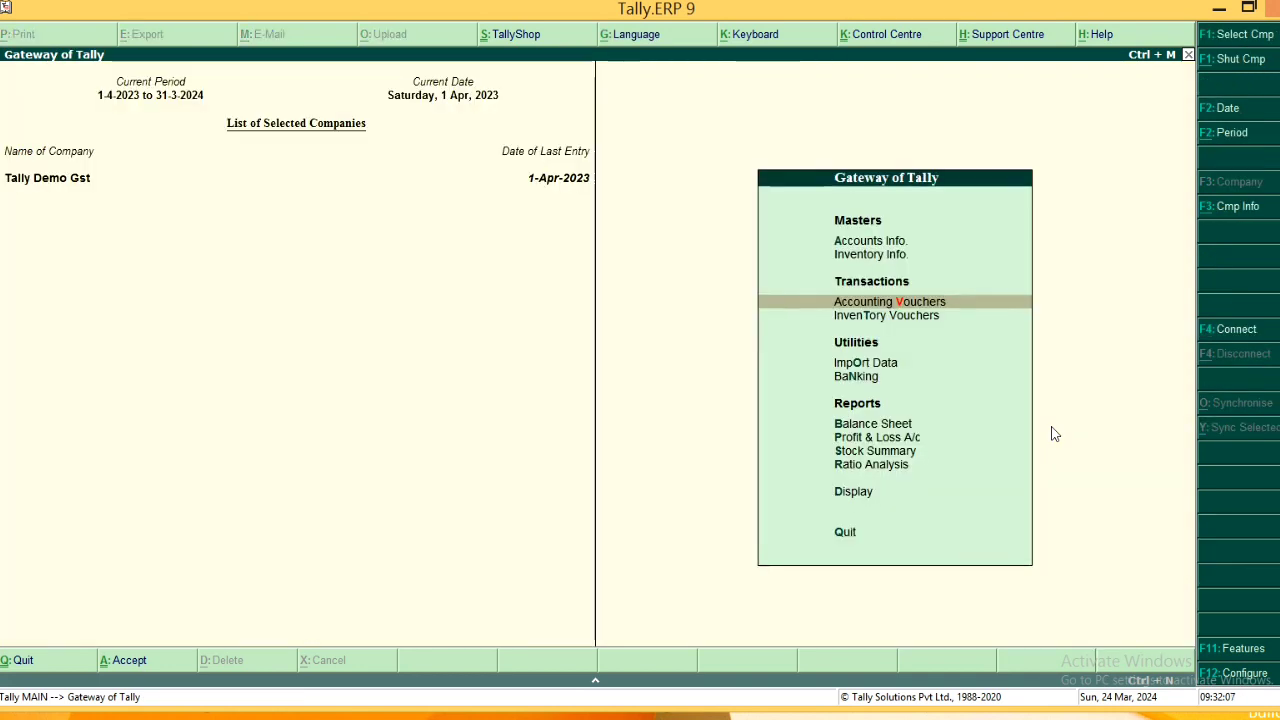
key(d)
key(y)
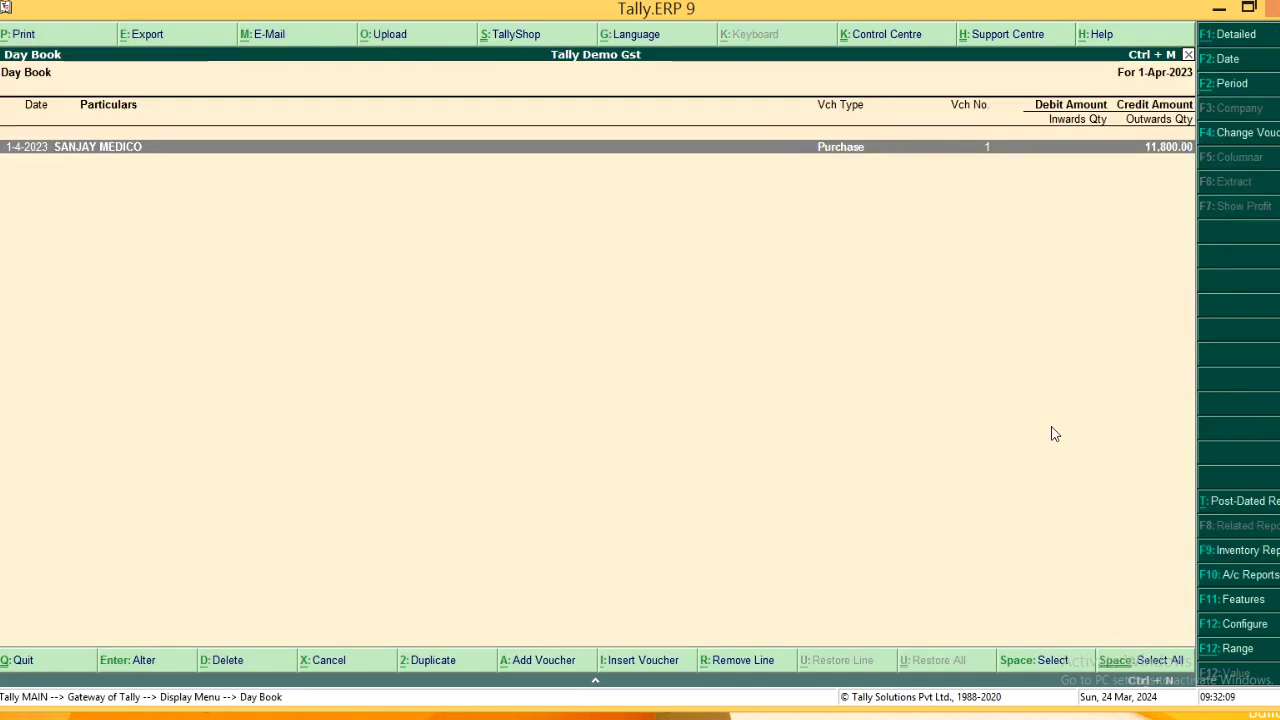
Step: Open the SANJAY MEDICO purchase voucher, preview its printed invoice and zoom in to review the item, GST and total amounts
key(Return)
key(alt+p)
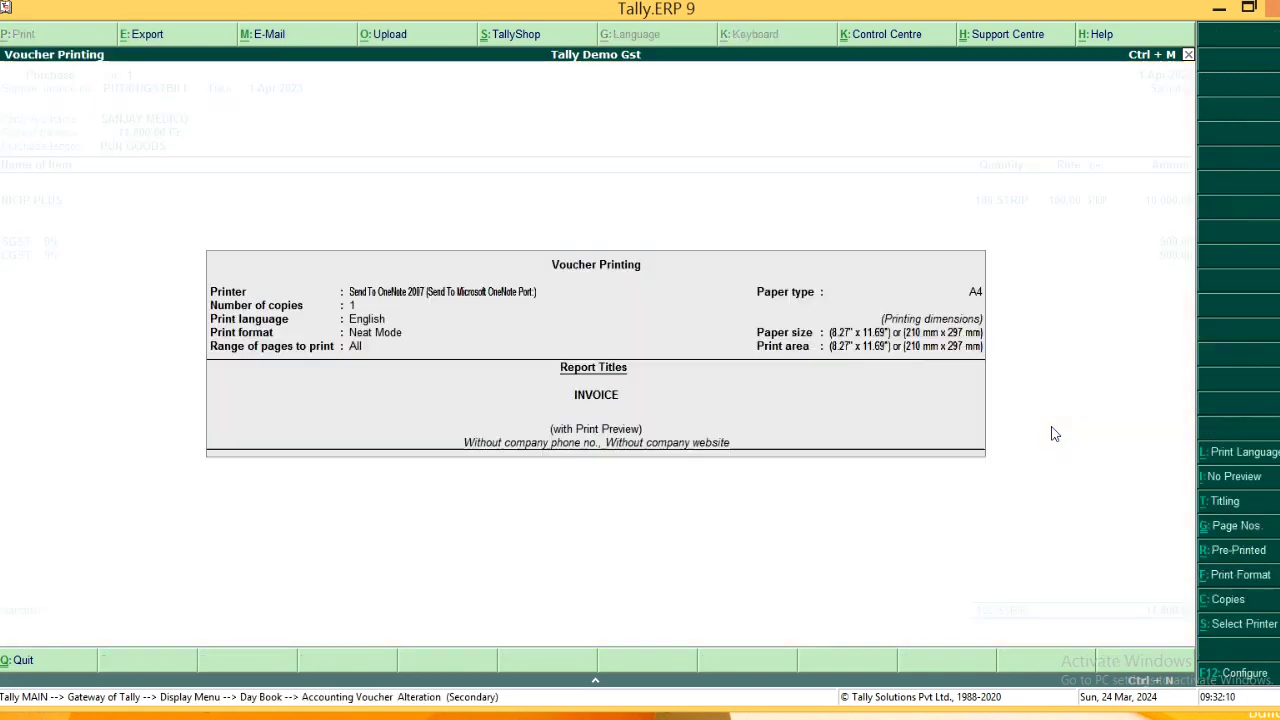
key(Return)
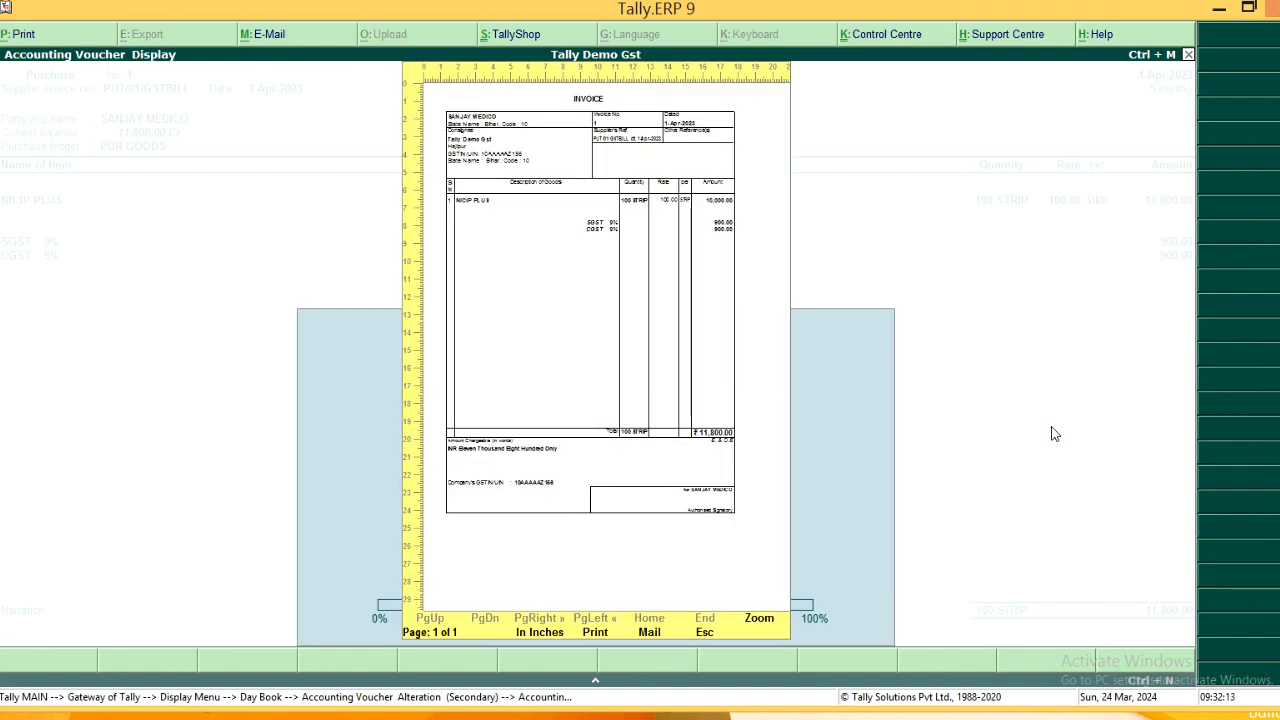
key(alt+z)
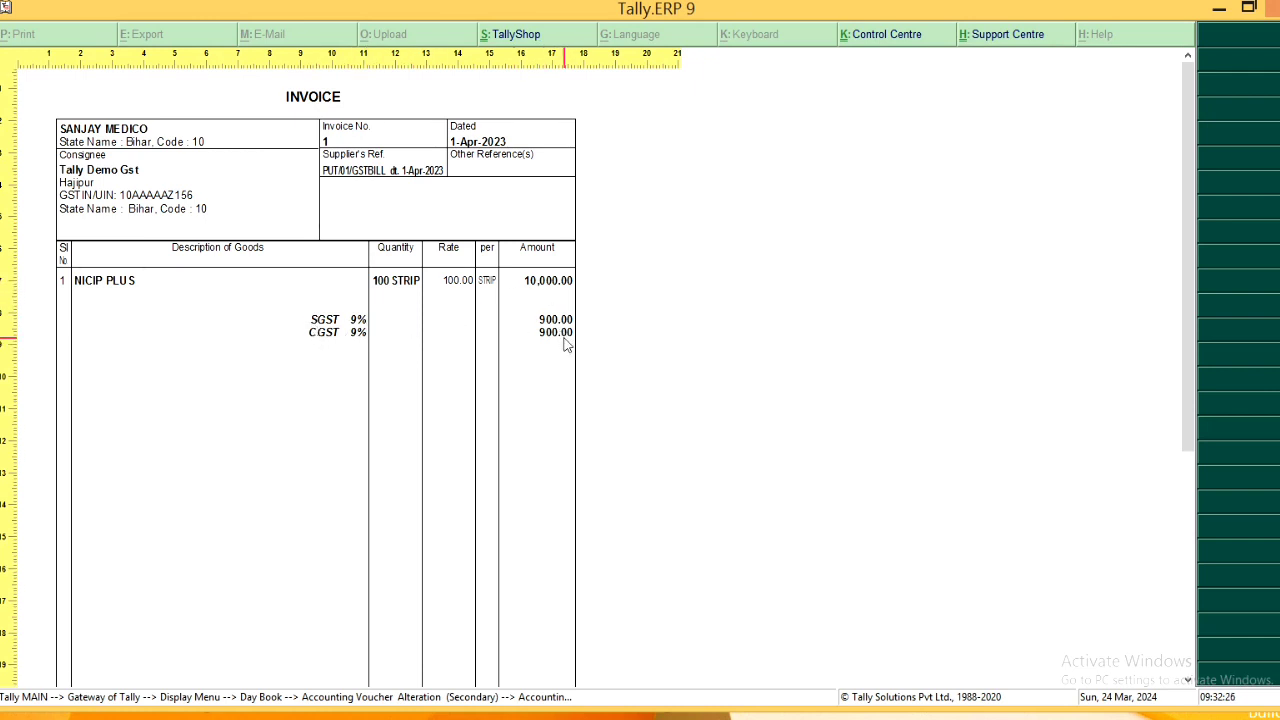
scroll(565, 345, down, 2)
scroll(565, 345, down, 5)
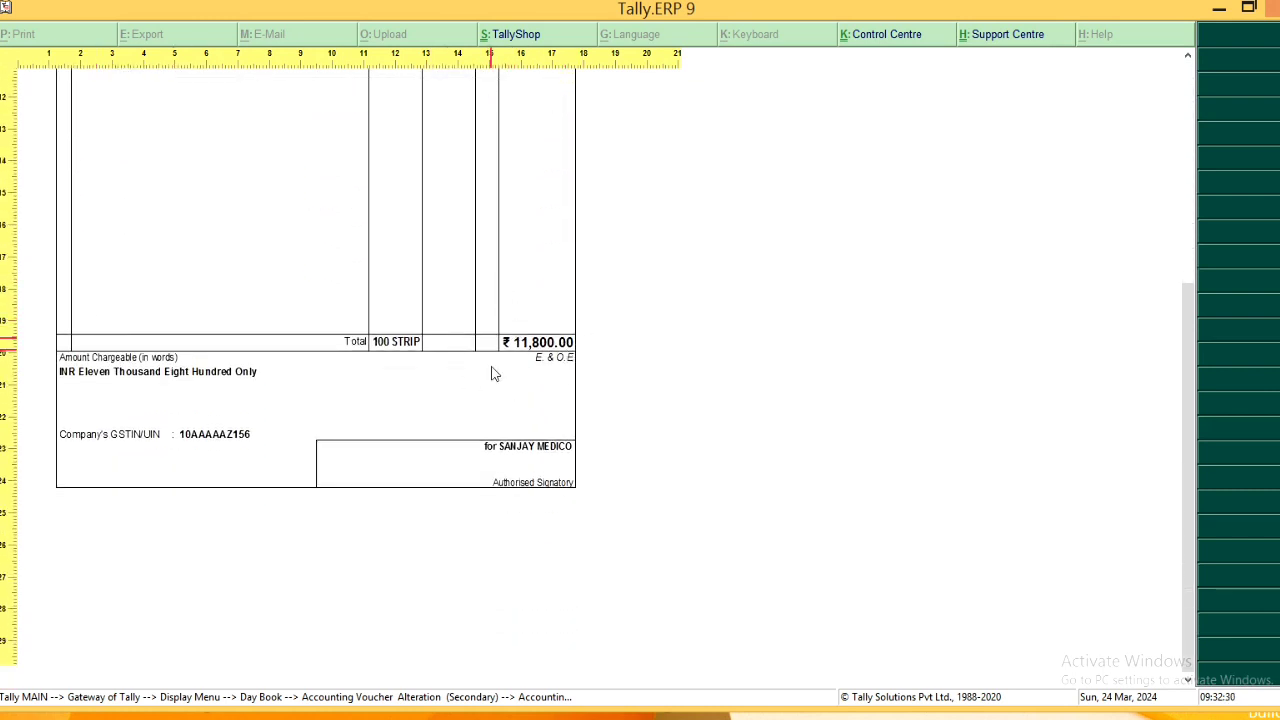
scroll(440, 342, up, 7)
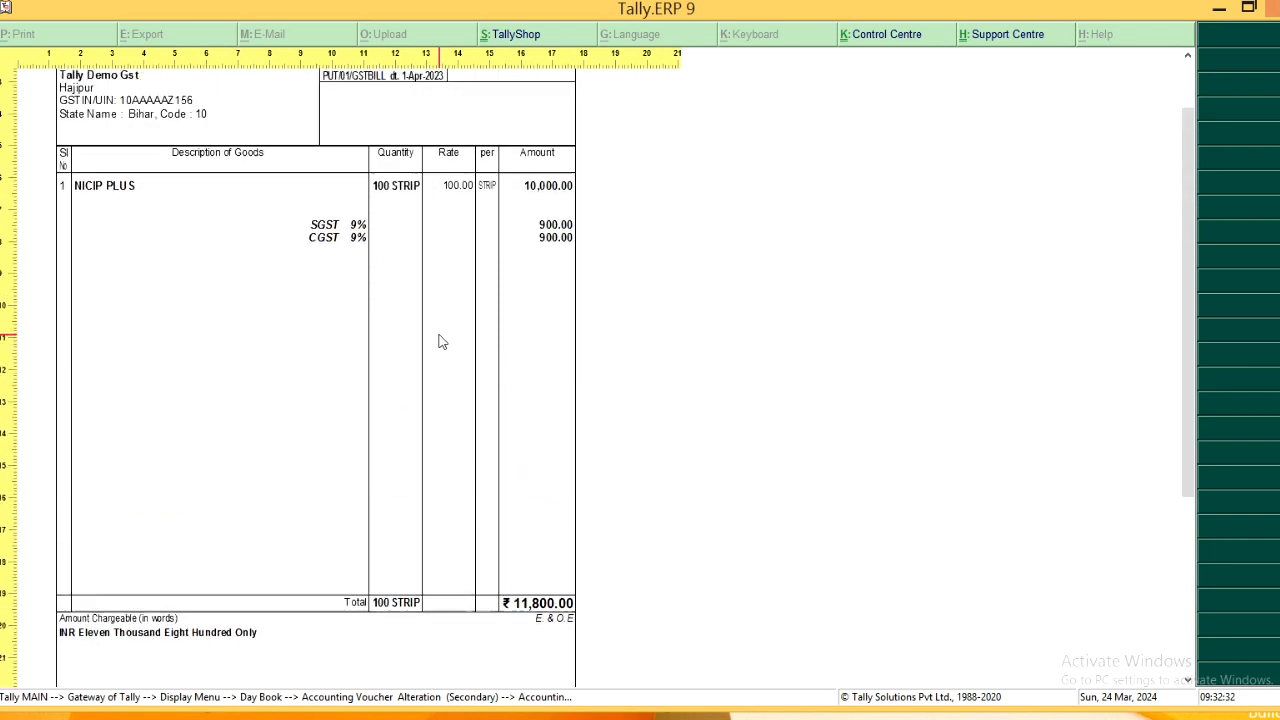